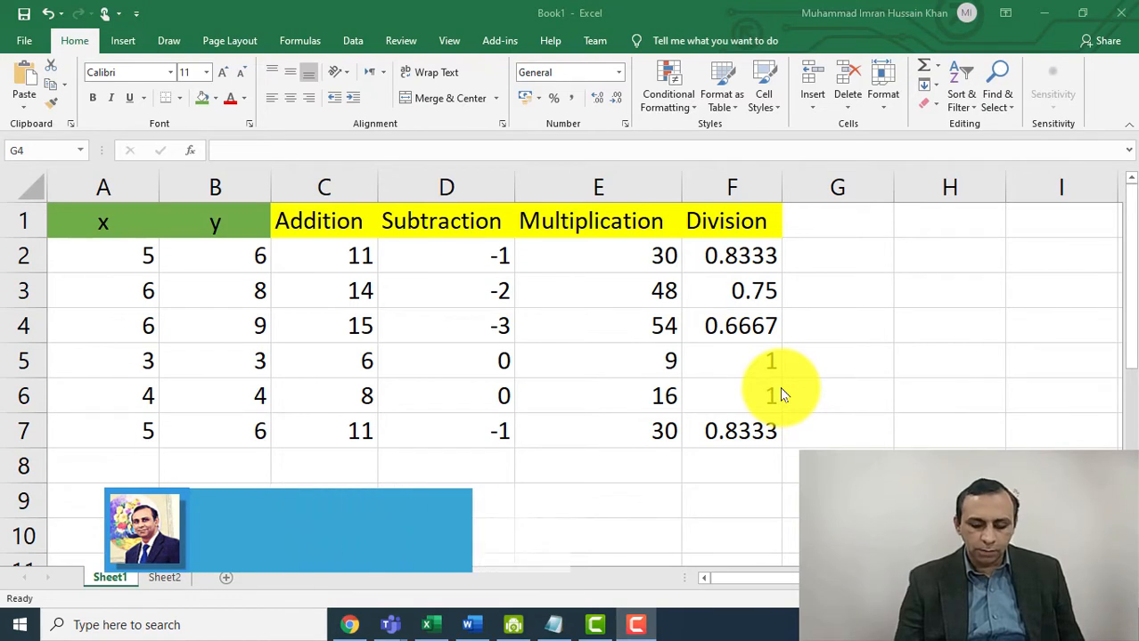
- Review the Addition, Subtraction, Multiplication and Division columns on Sheet1
left_click(882, 429)
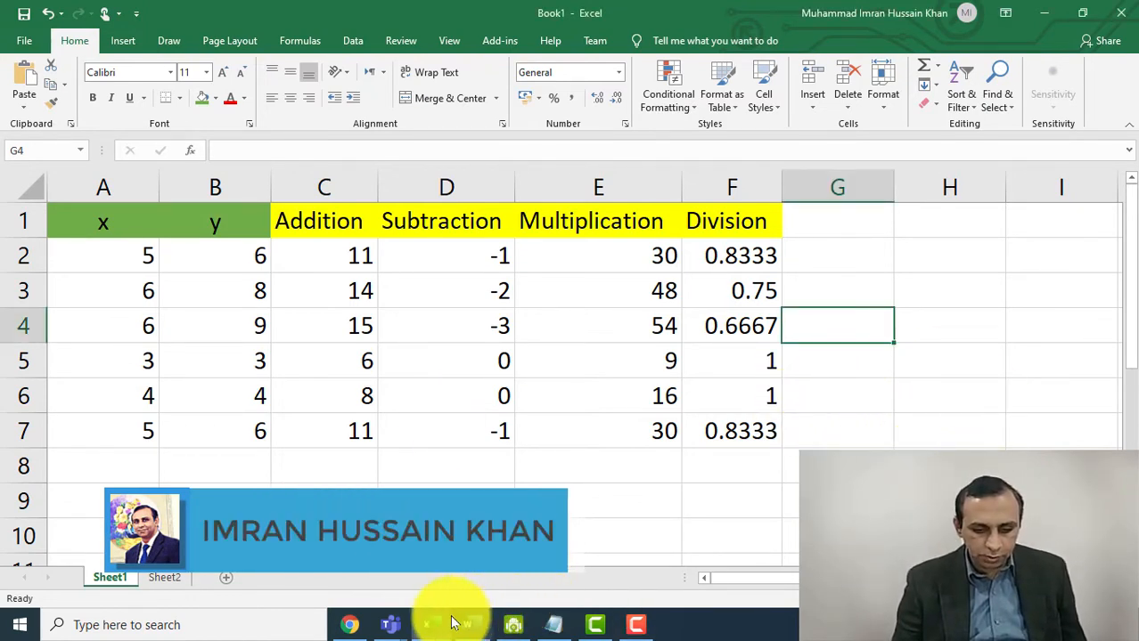
mouse_move(472, 627)
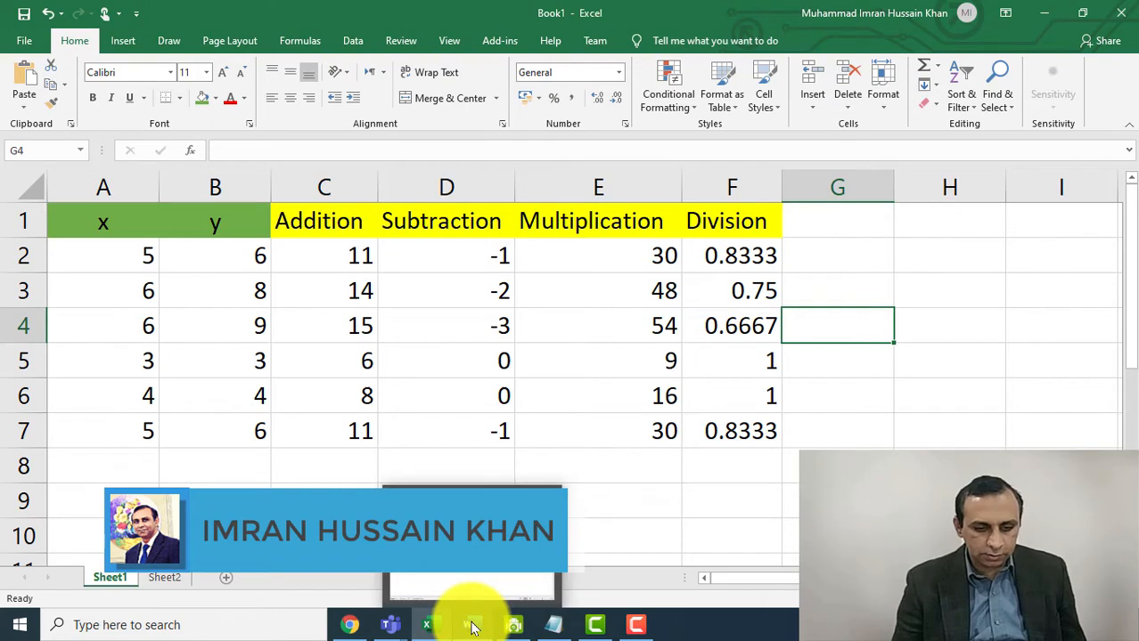
left_click(773, 438)
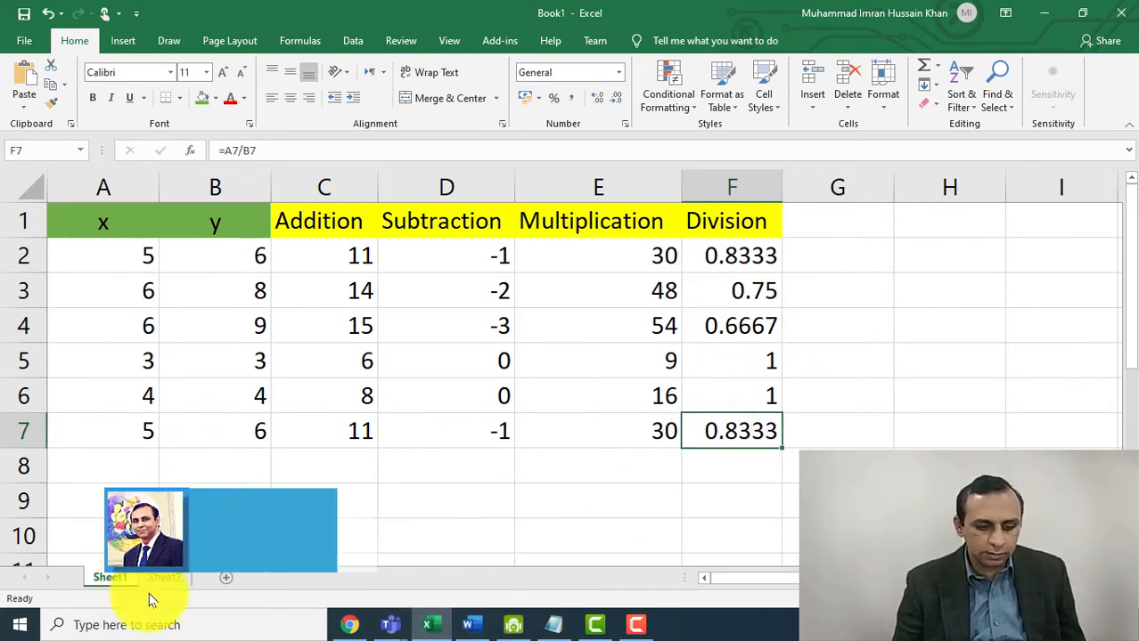
left_click(459, 385)
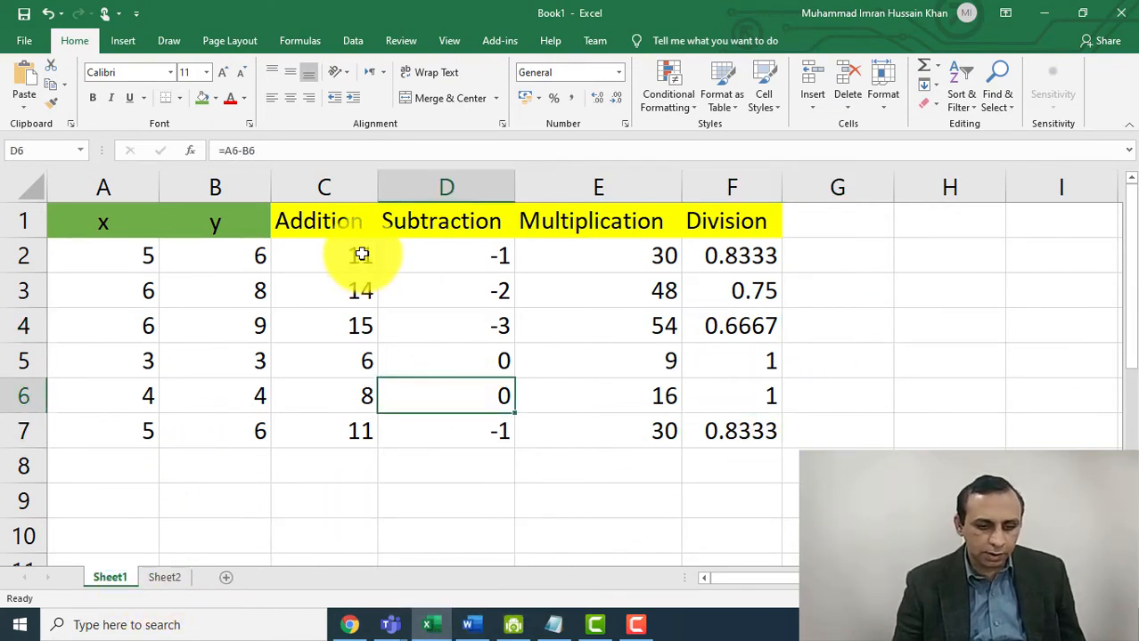
left_click(339, 221)
left_click(470, 219)
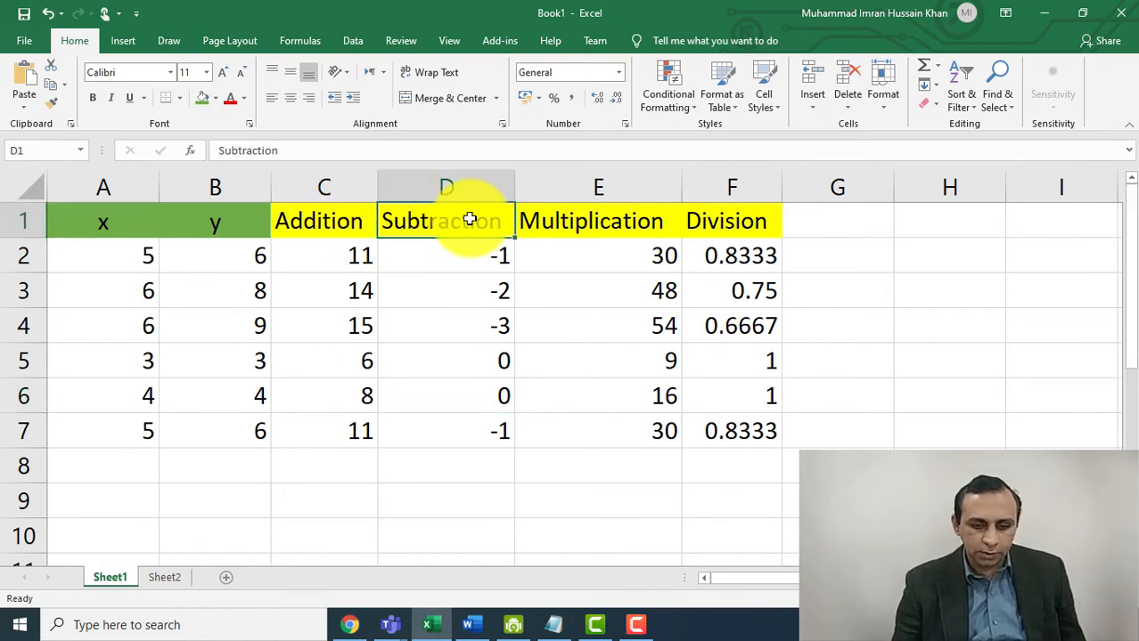
left_click(542, 221)
left_click(699, 221)
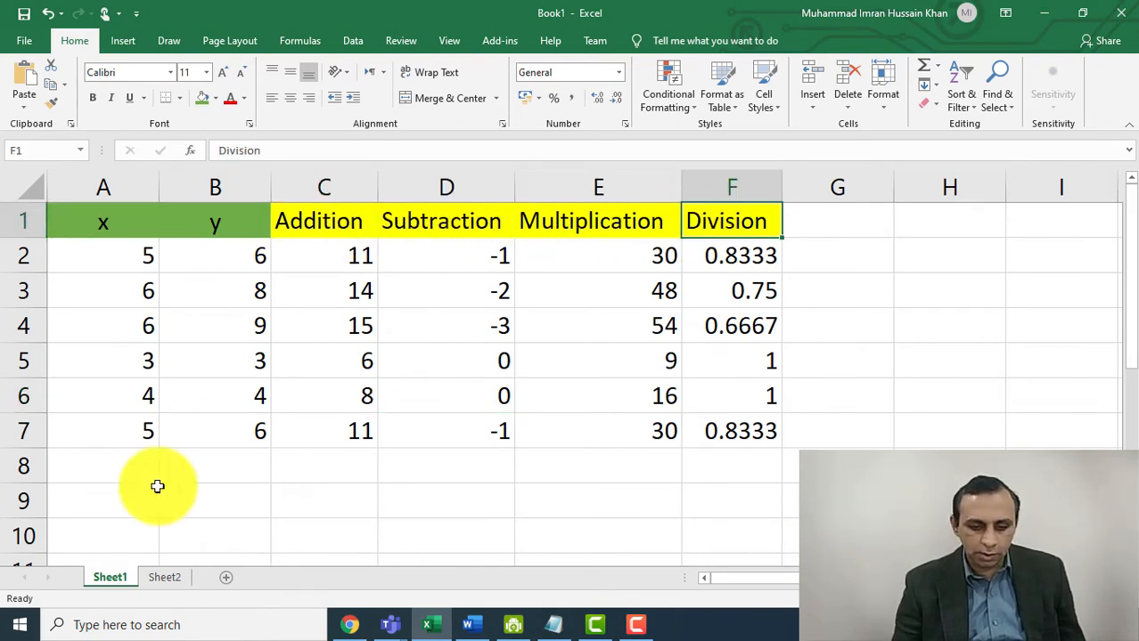
- Review the Max, Min, Count, Total and Average calculations on Sheet2
left_click(162, 579)
left_click(643, 261)
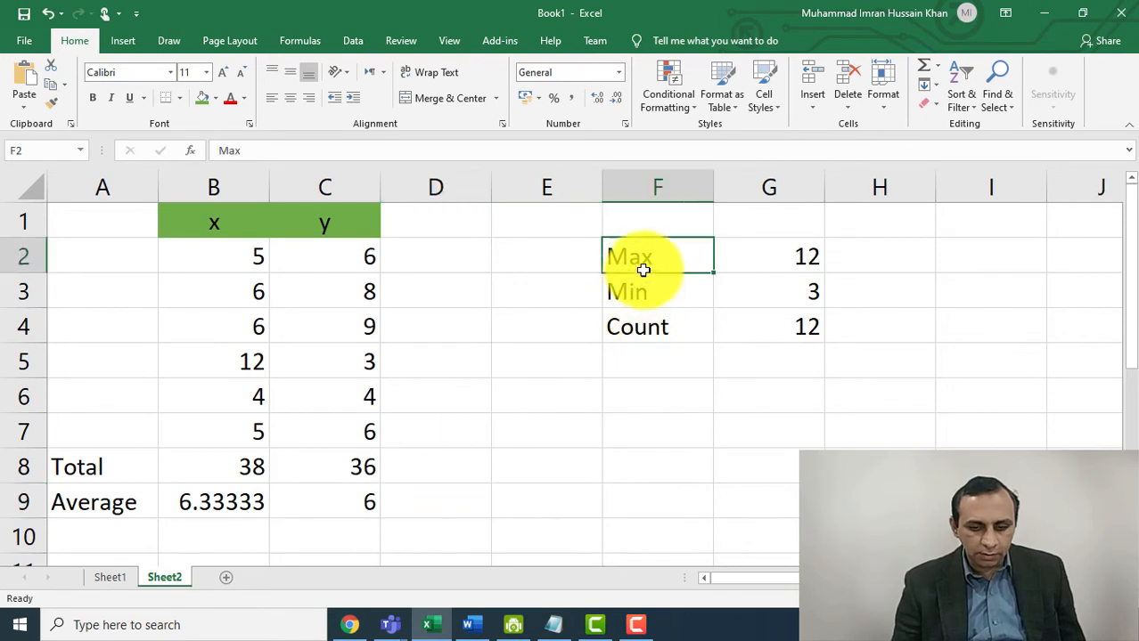
left_click(629, 293)
left_click(635, 330)
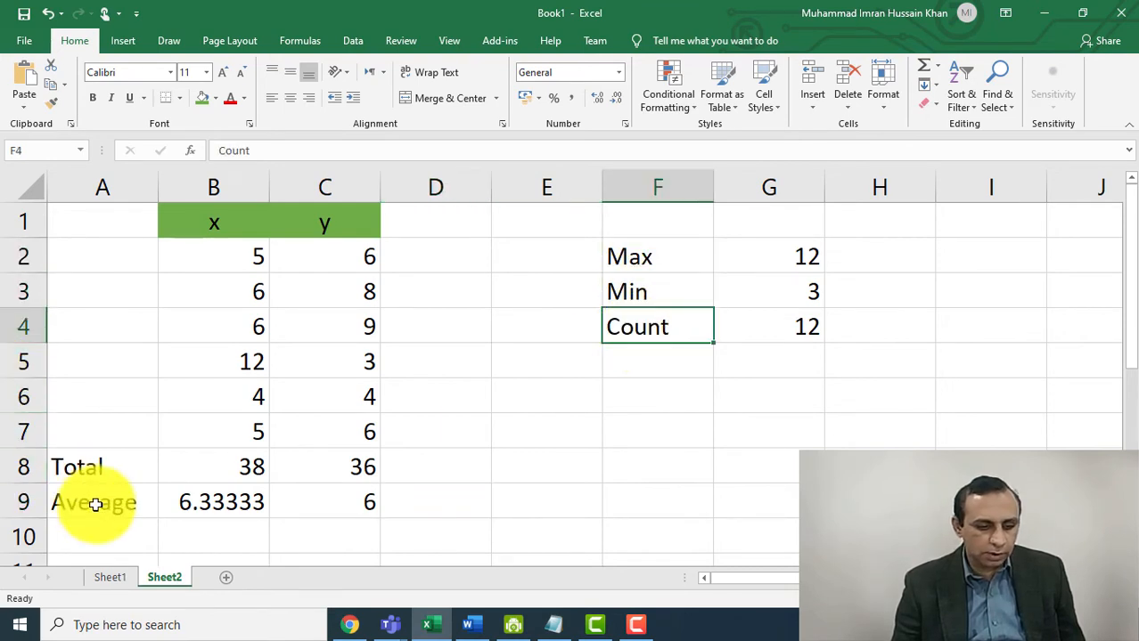
left_click(118, 474)
left_click(300, 467)
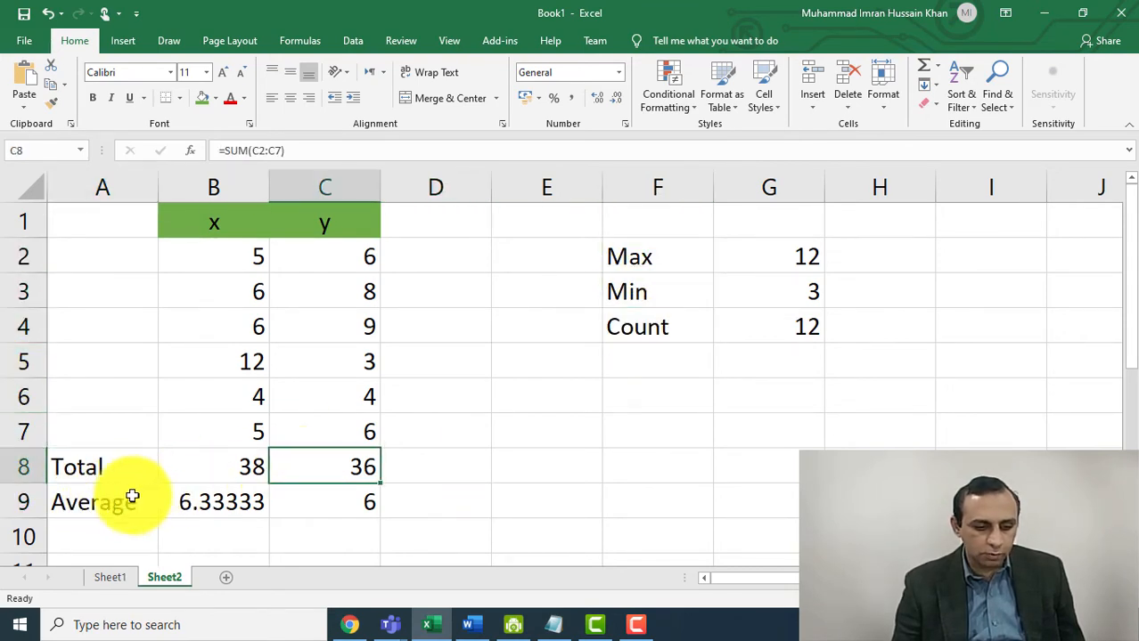
left_click(208, 499)
left_click(734, 477)
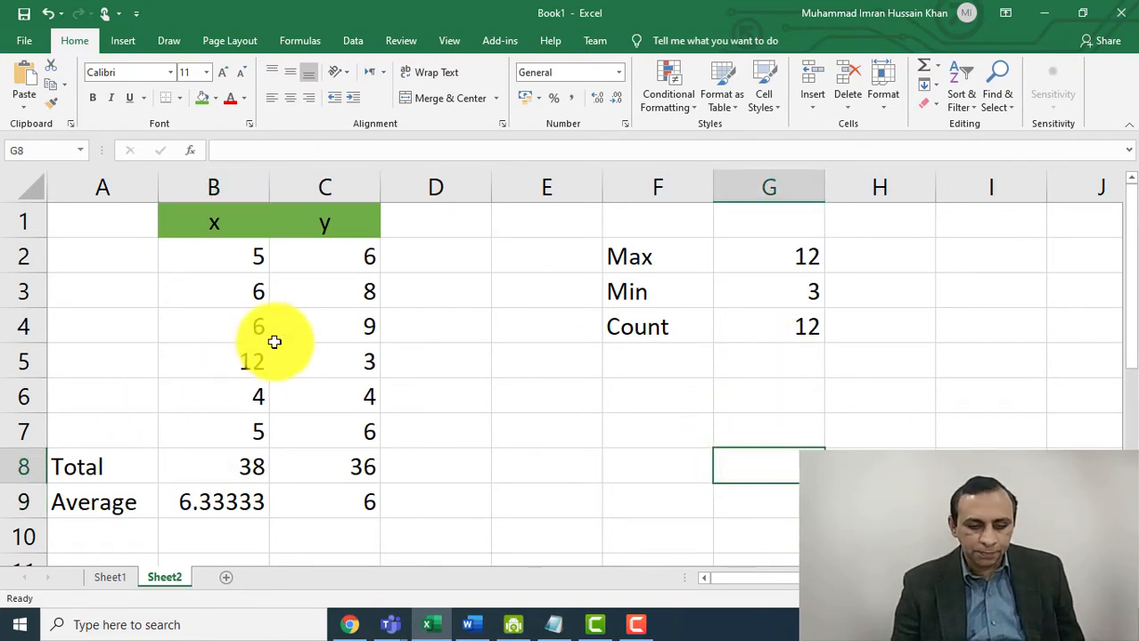
- Add a new worksheet after Sheet2 and enlarge its view
left_click(226, 578)
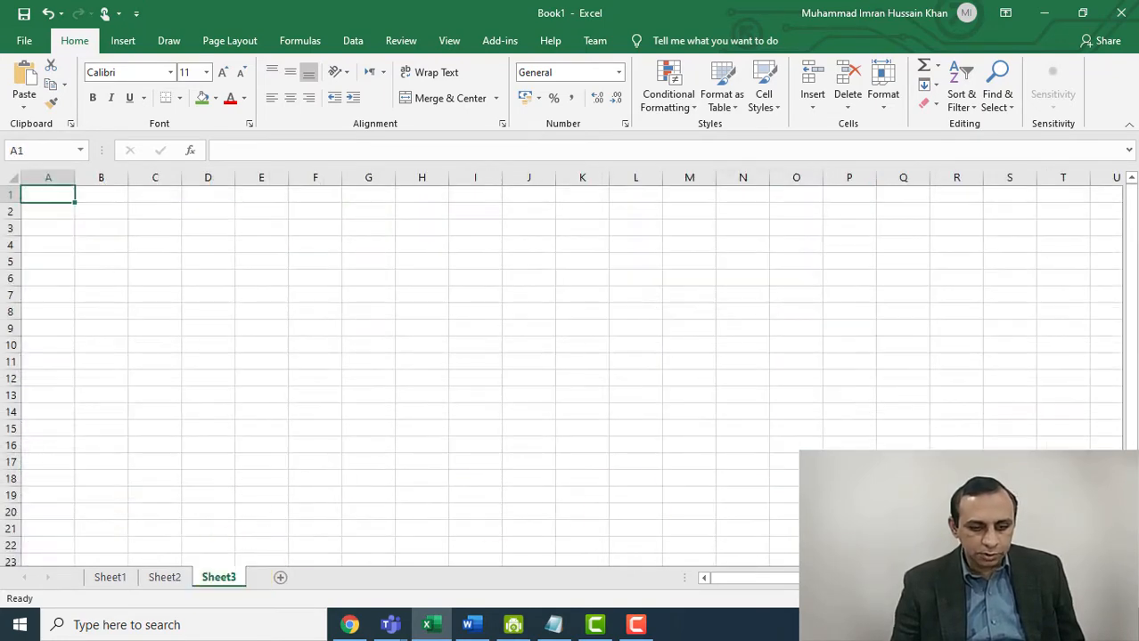
scroll(233, 410, "up", 10)
left_click(234, 412)
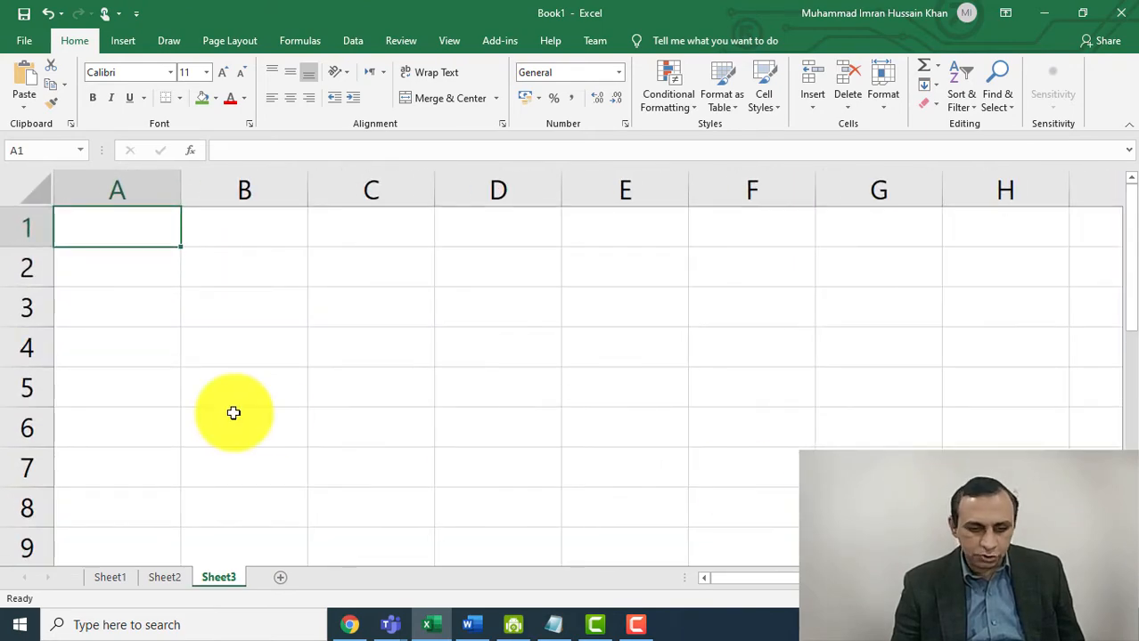
- Switch to the MS Excel document in Word, highlight the SQRT, FACT and POWER line, and return to the Excel workbook
left_click(471, 625)
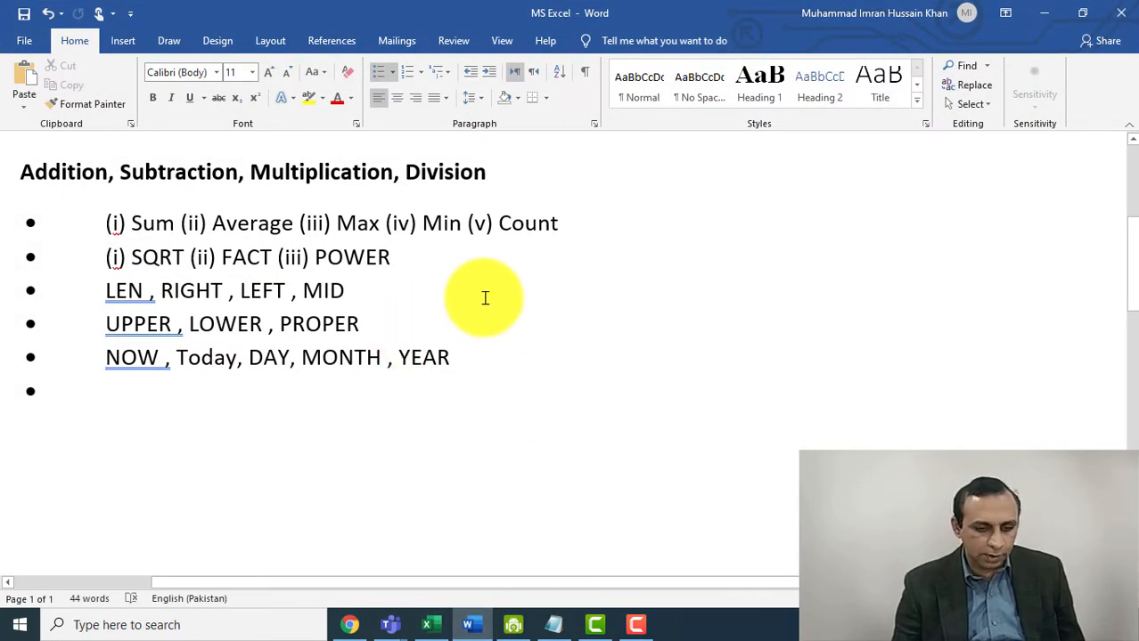
left_click_drag(105, 257, 437, 271)
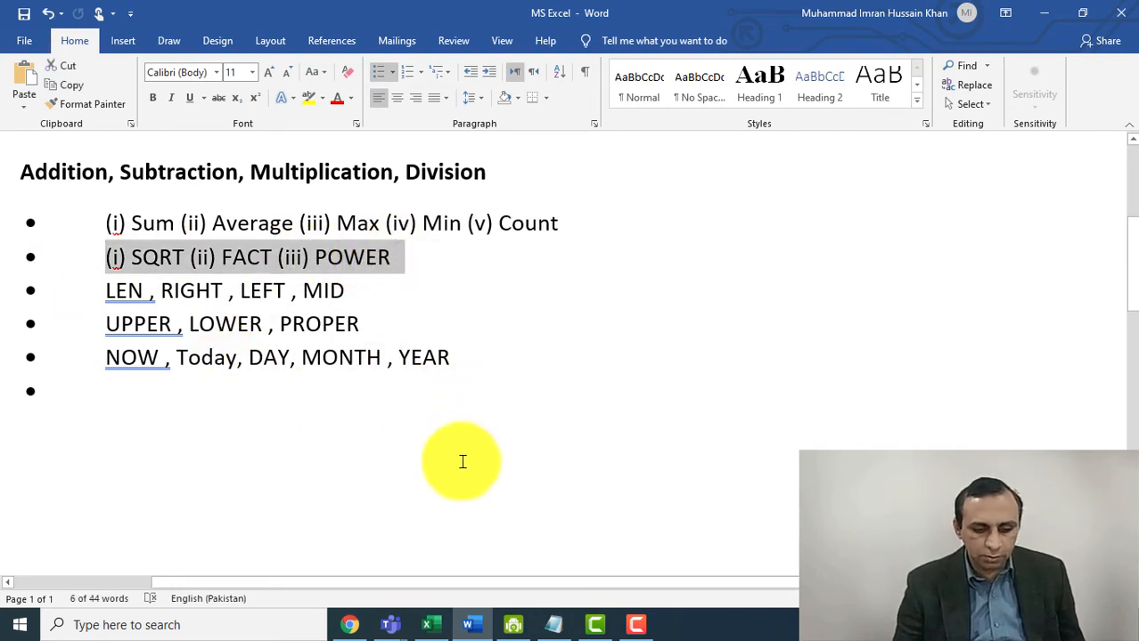
left_click(351, 624)
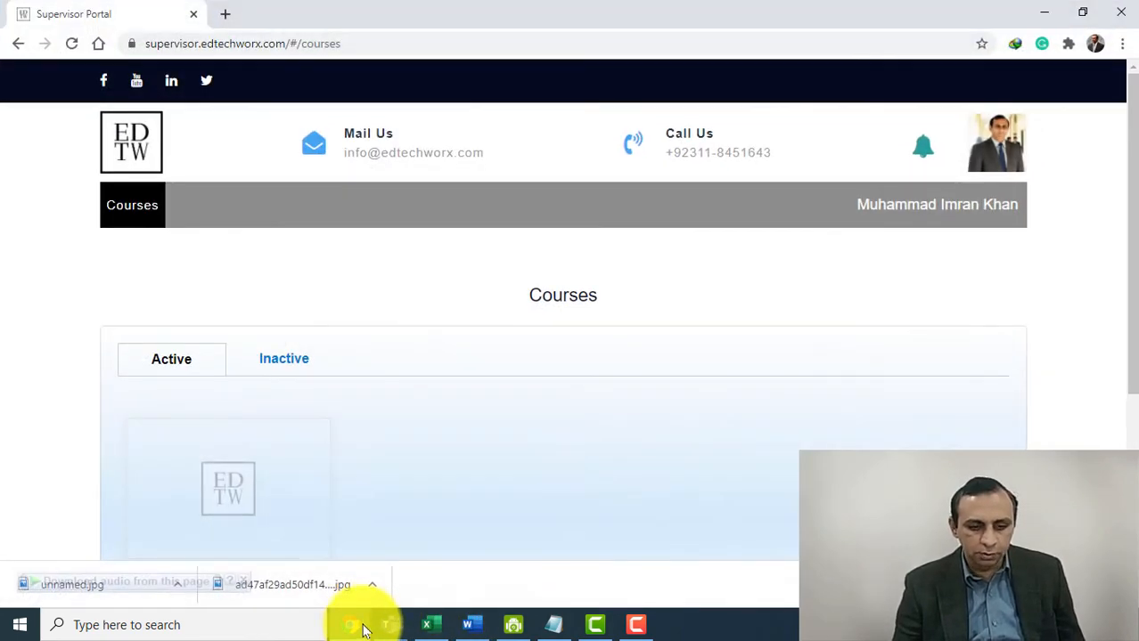
left_click(349, 625)
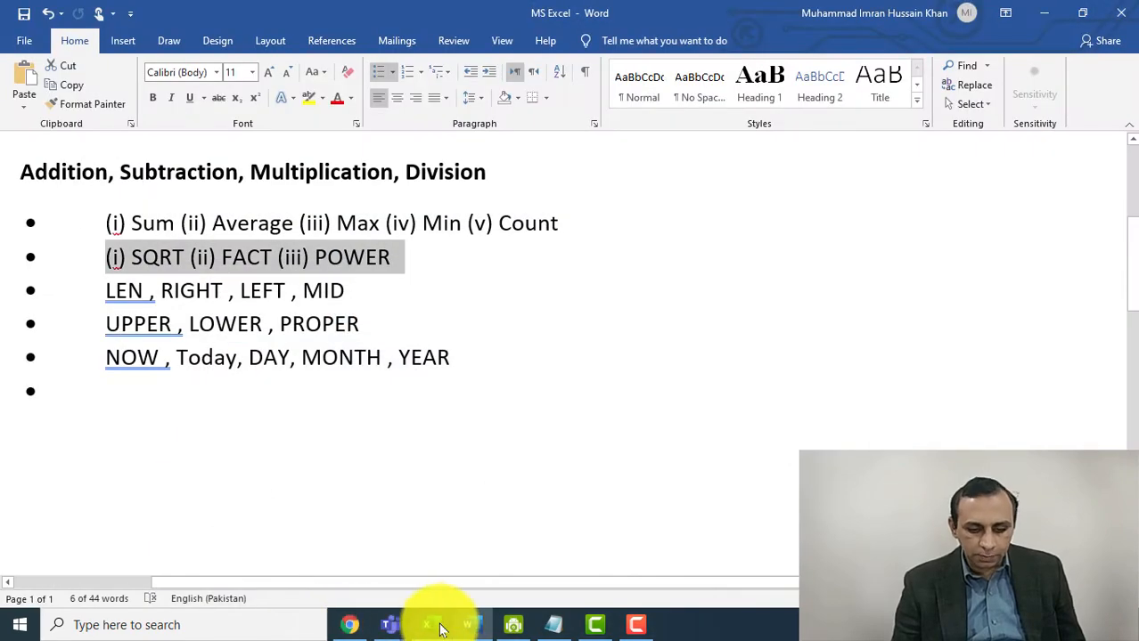
left_click(433, 625)
left_click(150, 223)
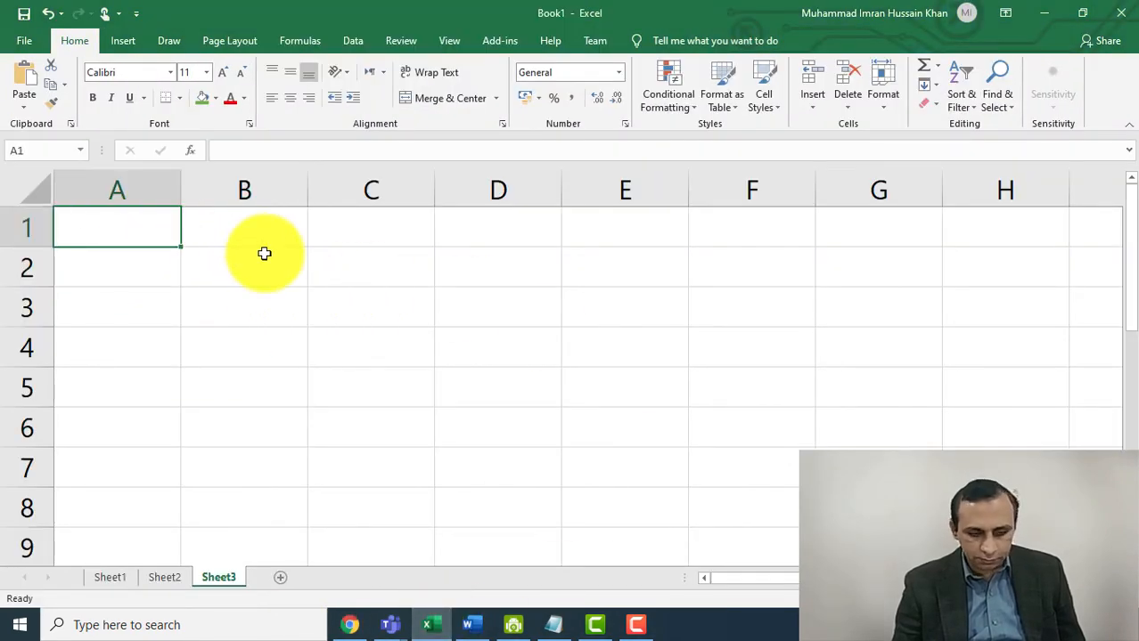
type("x")
key("Tab")
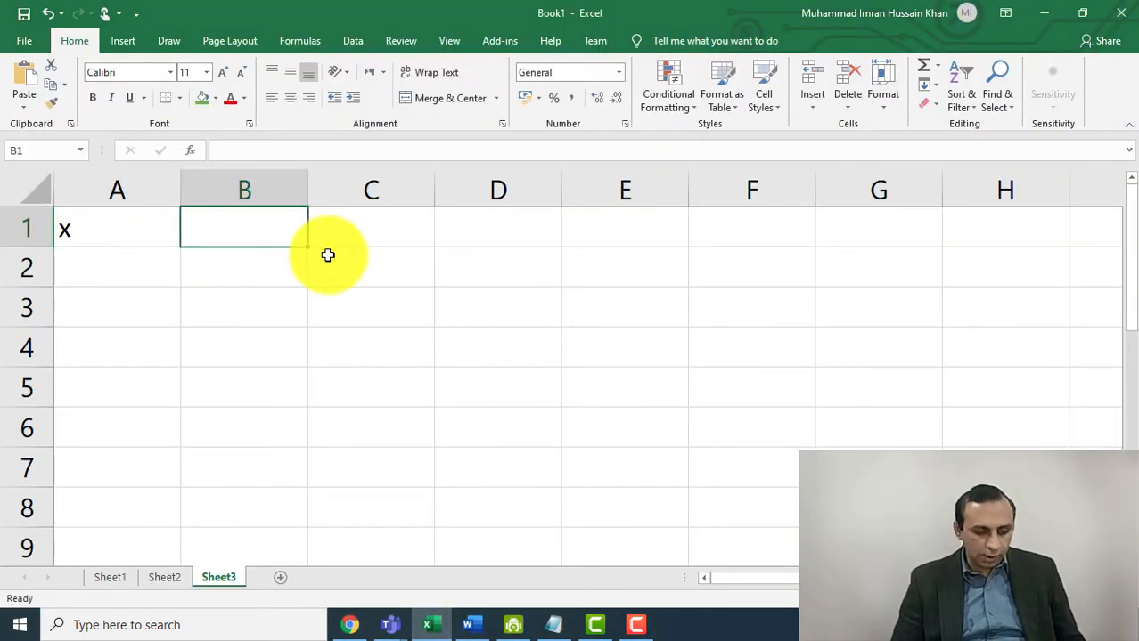
key("Down")
key("Up")
key("Left")
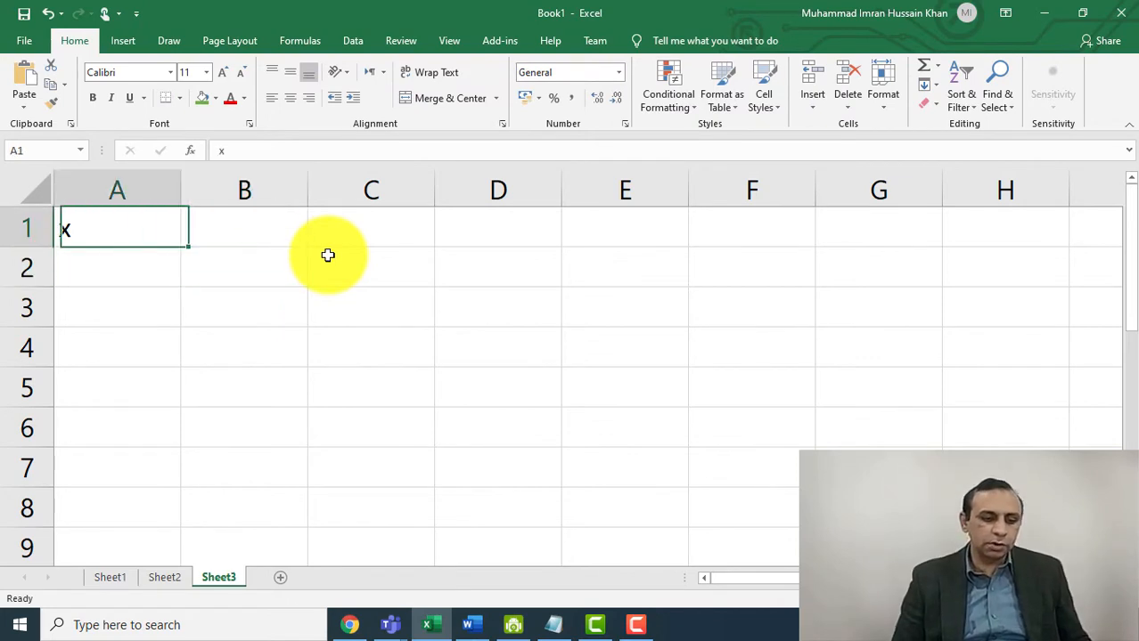
key("Down")
key("Right")
key("Up")
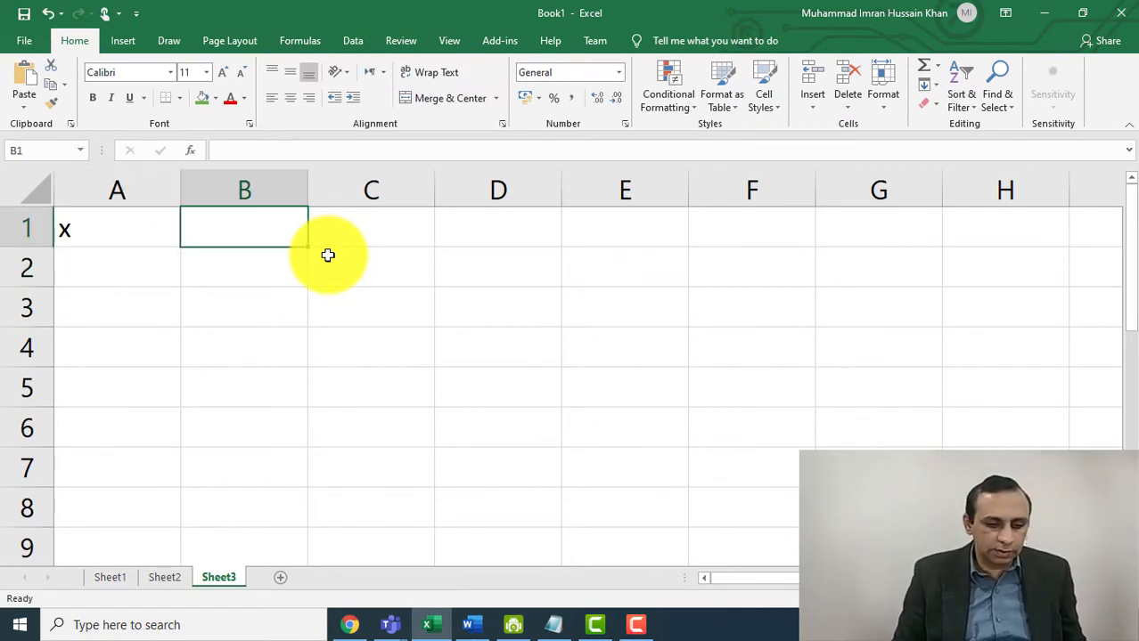
key("Down")
key("Left")
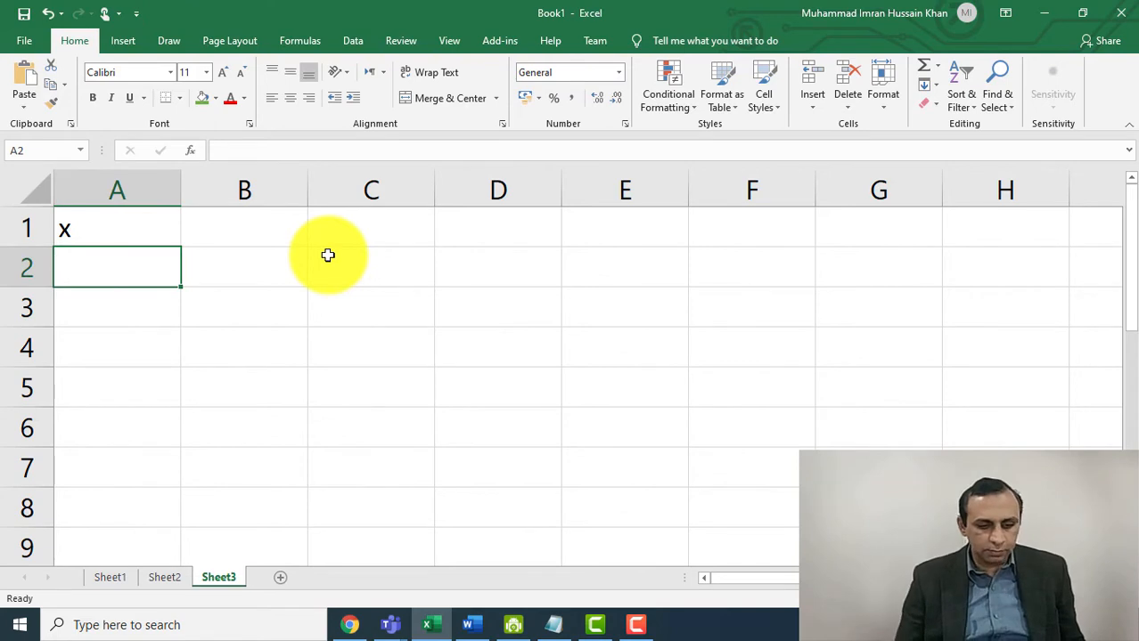
scroll(147, 386, "up", 2)
key("Up")
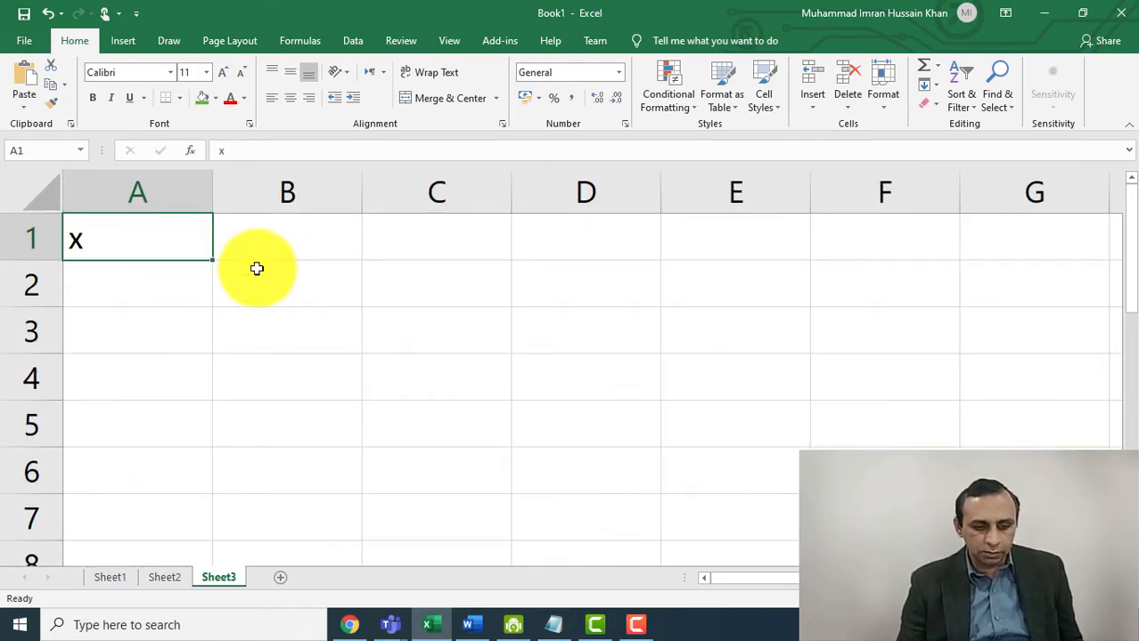
key("Down")
key("Up")
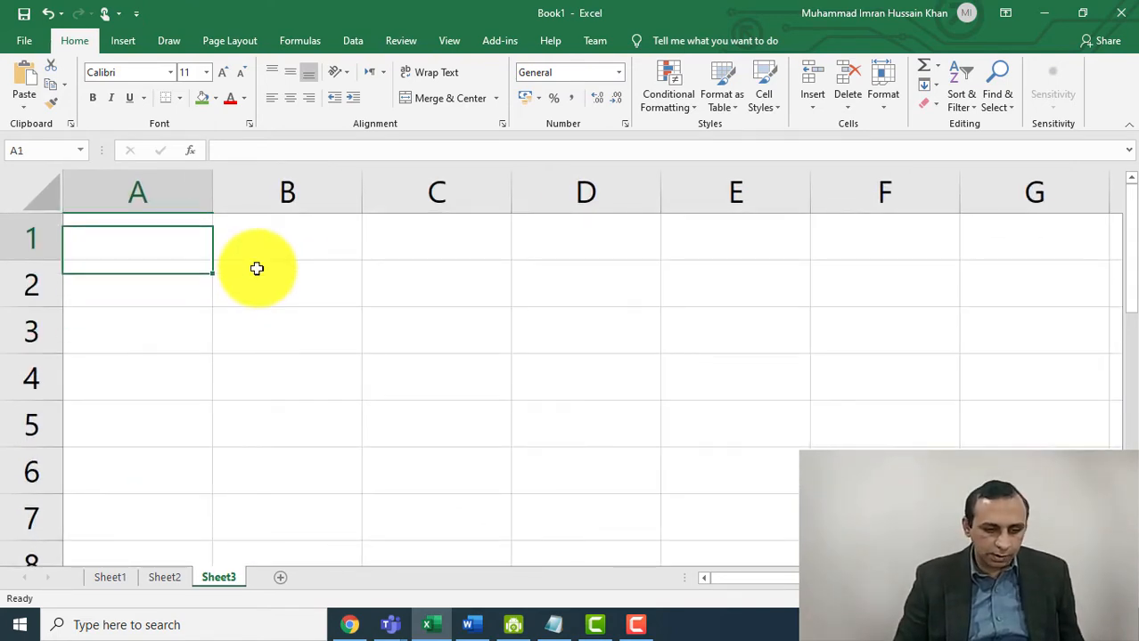
type("5")
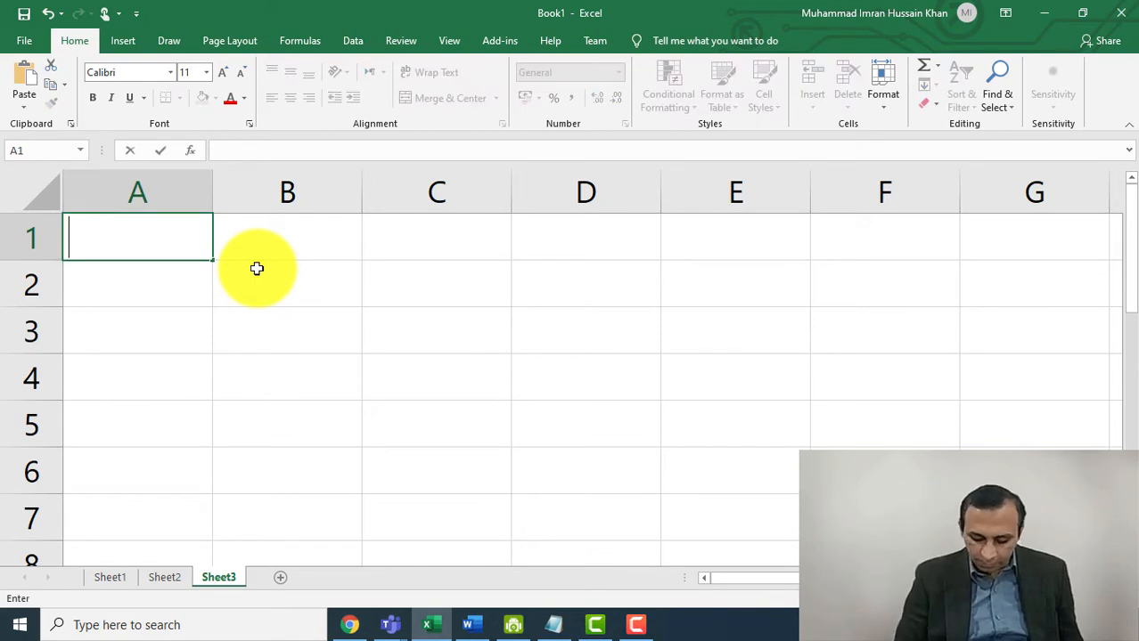
type("#4")
key("Return")
key("Up")
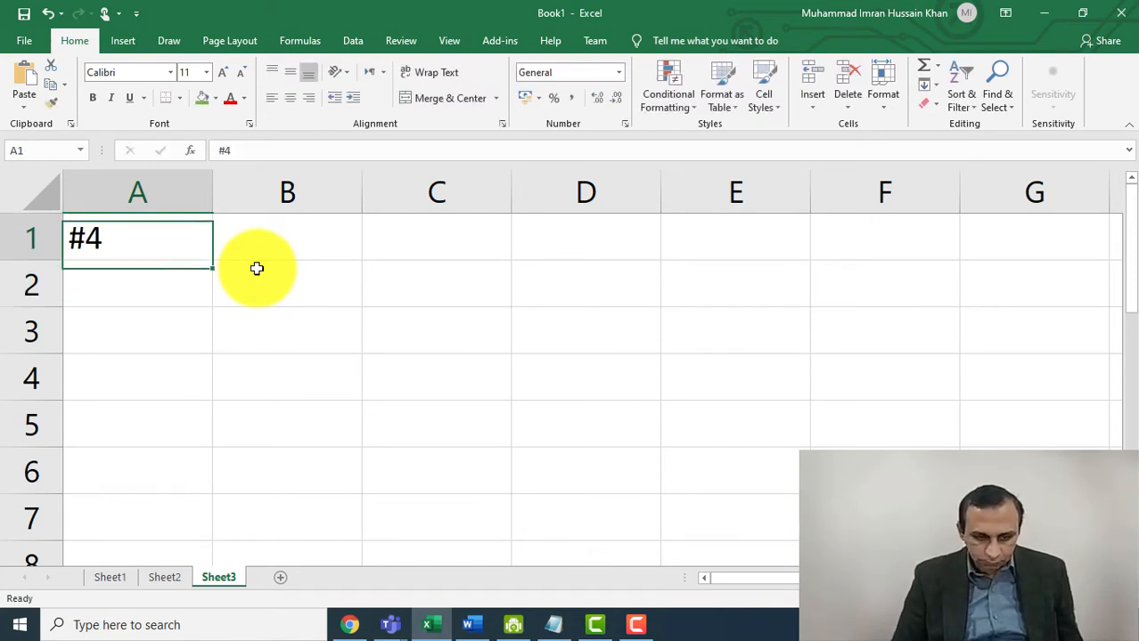
- Enter the numbers 4, 9 and 16 in cells A1 to A3 of Sheet3
type("4")
key("Return")
type("9")
key("Return")
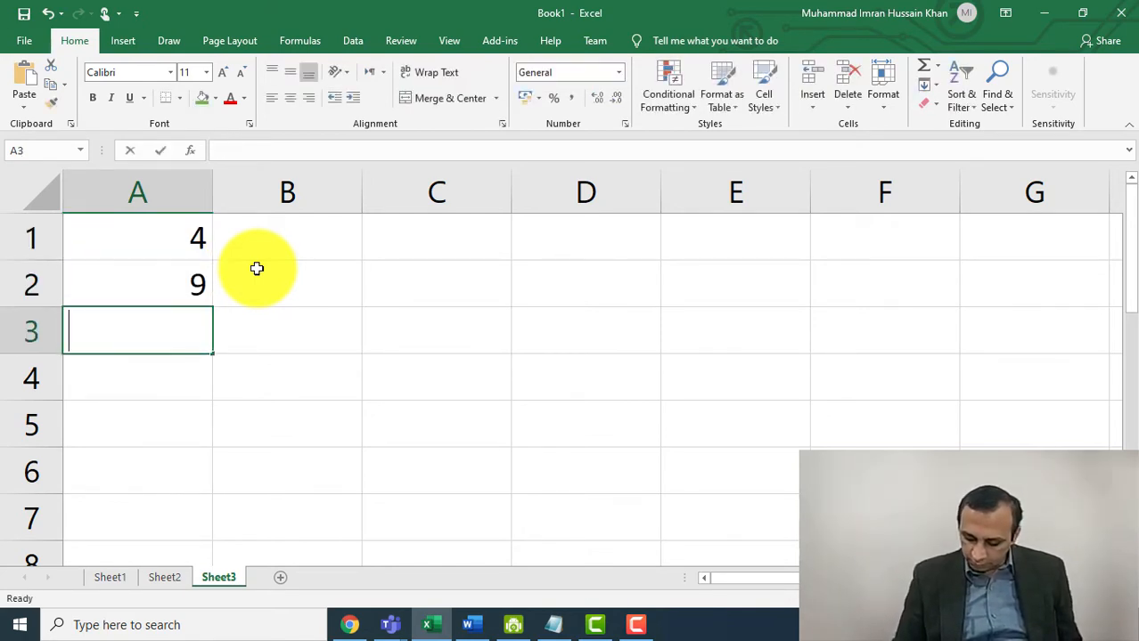
type("16")
key("Return")
key("Up")
key("Up")
key("Up")
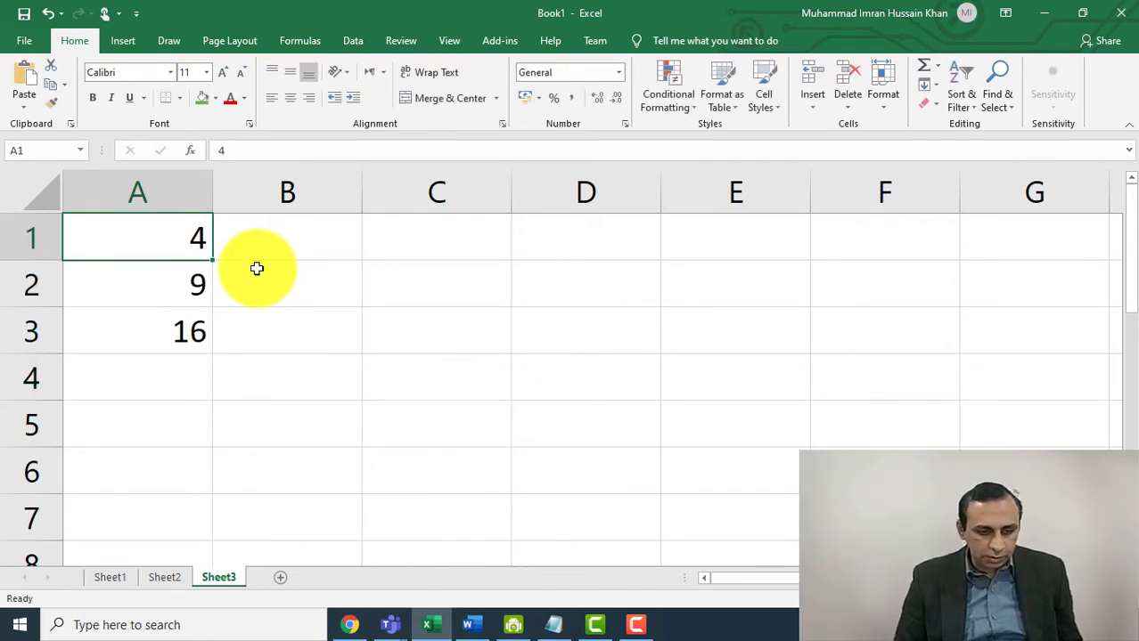
key("Right")
key("Left")
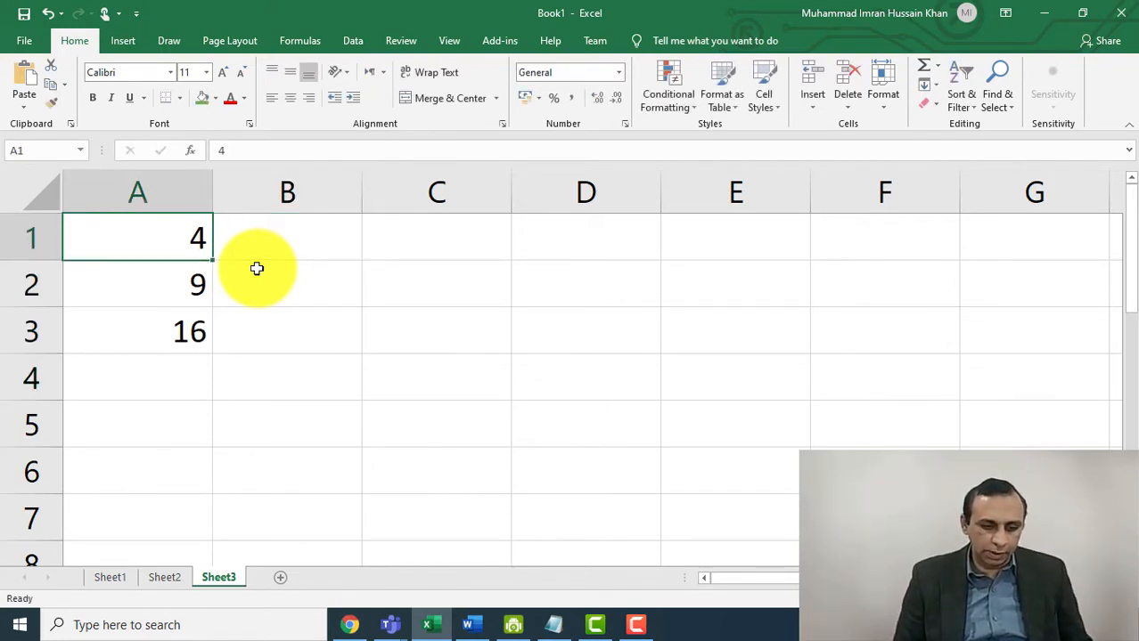
key("Down")
key("Right")
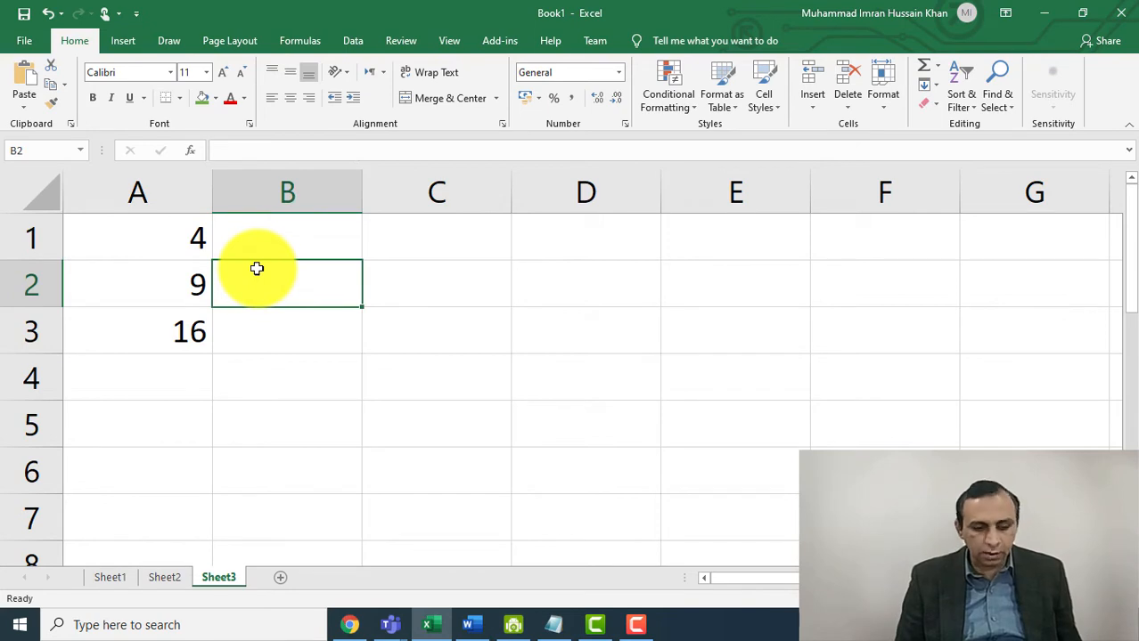
key("Down")
key("Left")
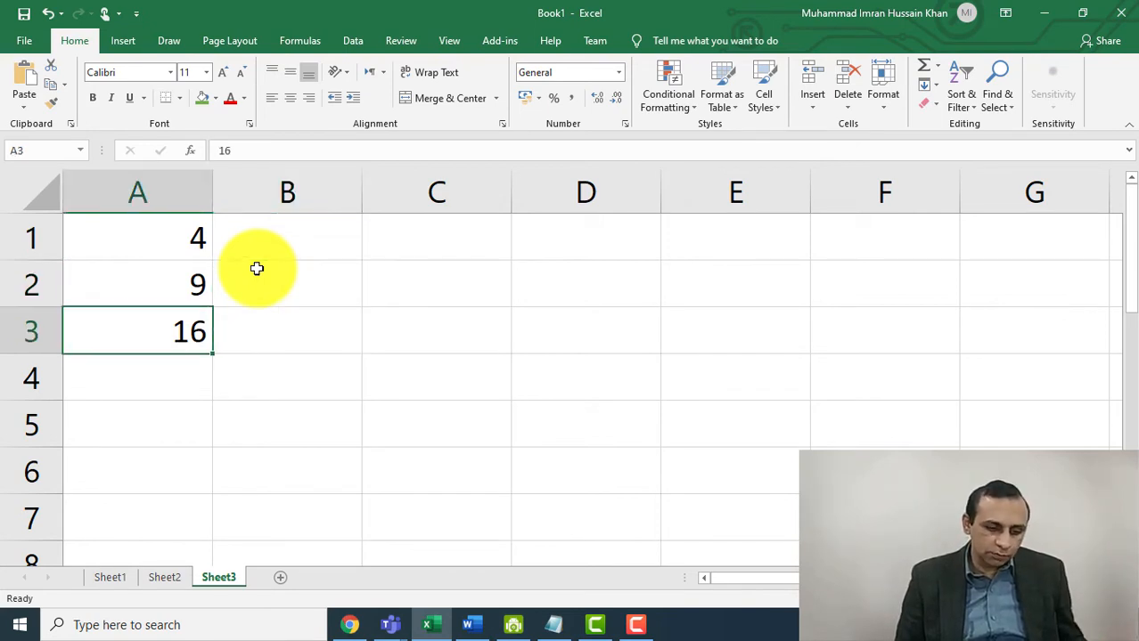
- Enter 25 in cell A4 and 20 in cell A5 to extend the list of numbers
key("Down")
type("25")
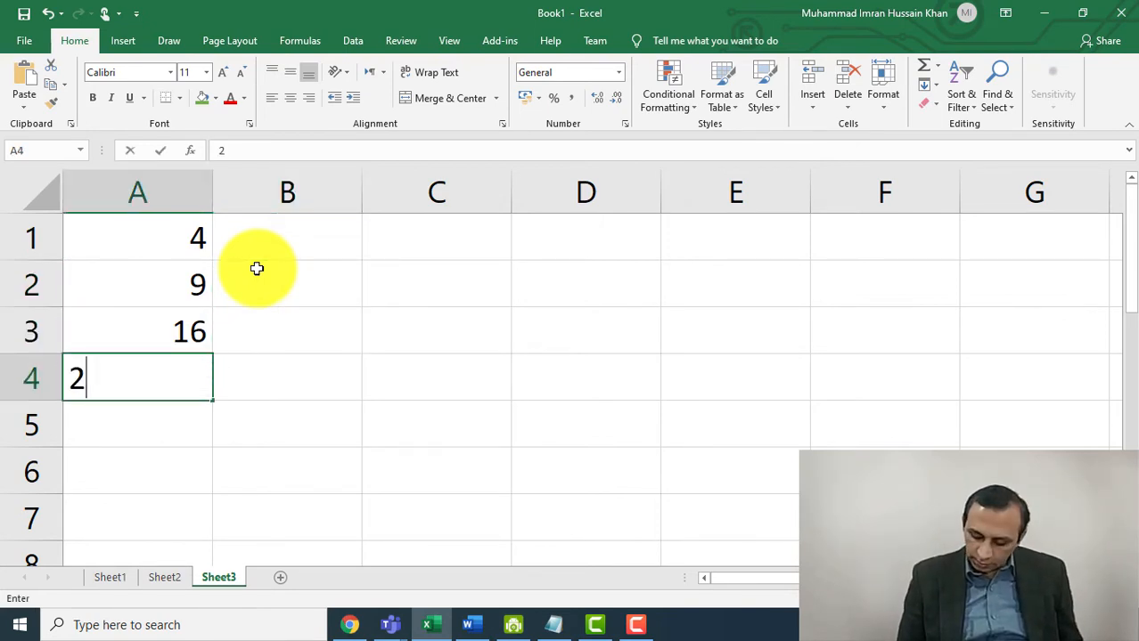
key("Return")
key("Up")
key("Right")
key("Down")
key("Left")
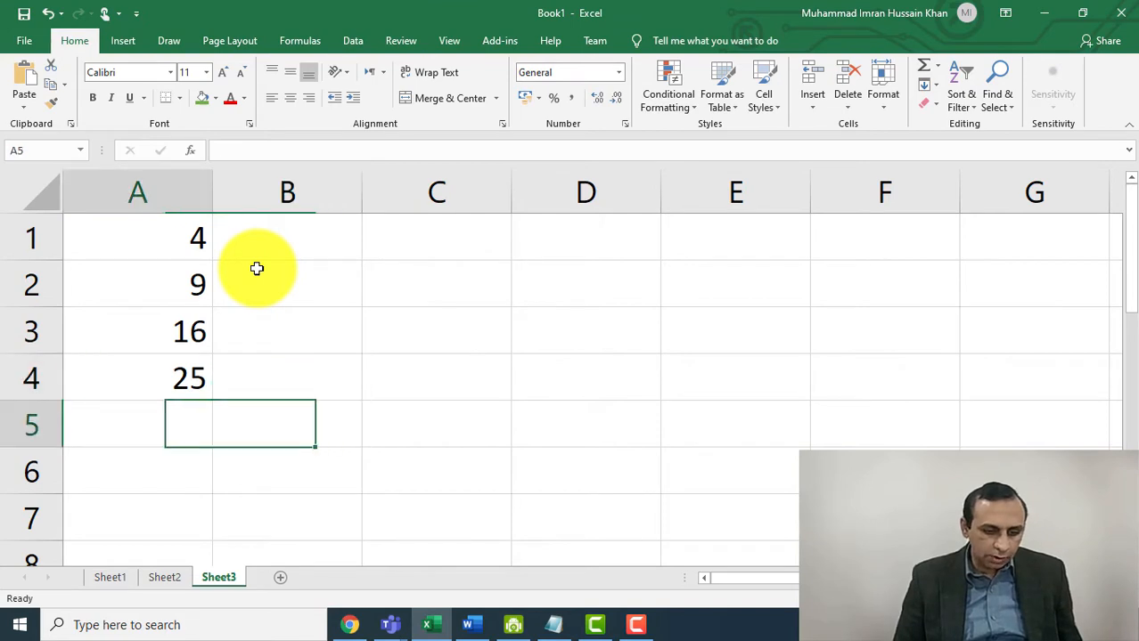
type("20")
key("Return")
key("Return")
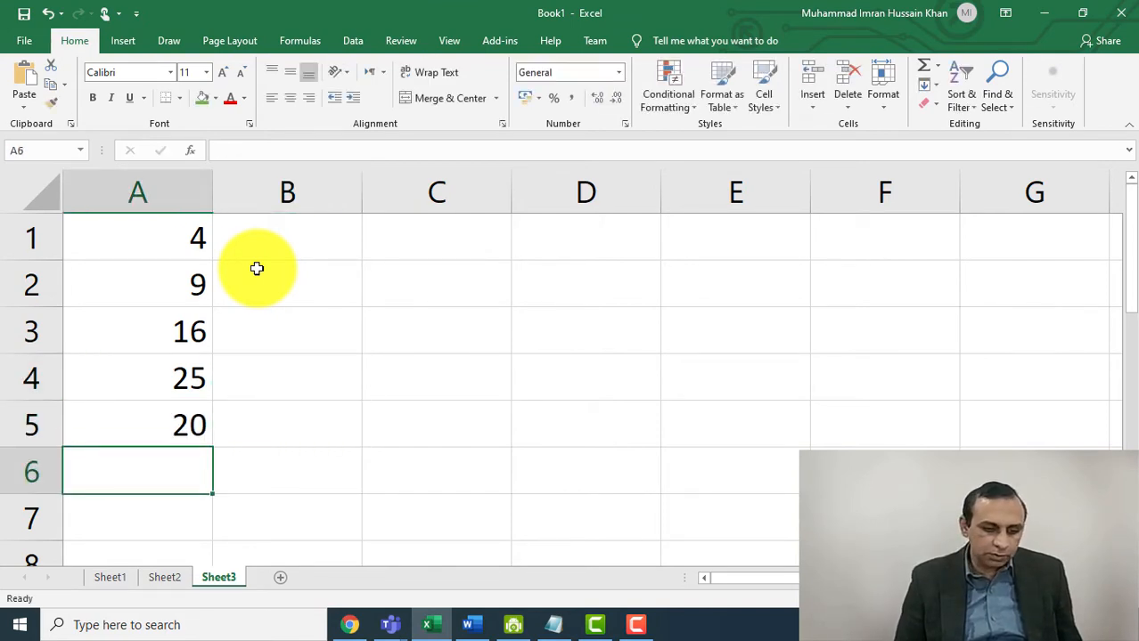
- Enter 12 in cell A6 below the existing numbers on Sheet3
key("Up")
key("Right")
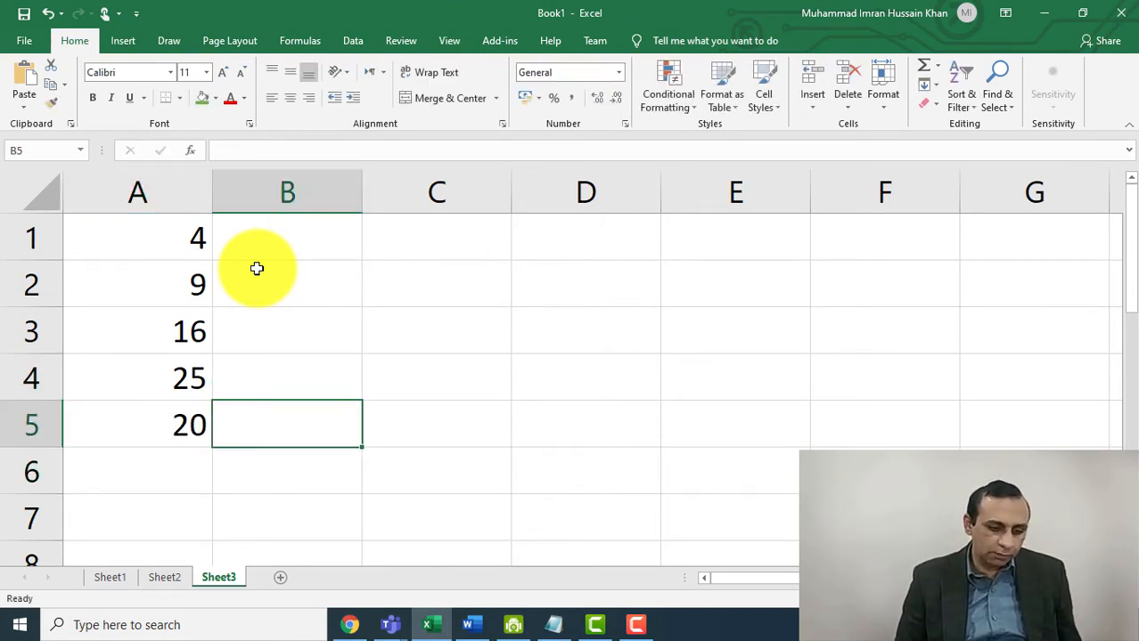
key("Left")
key("Down")
type("12")
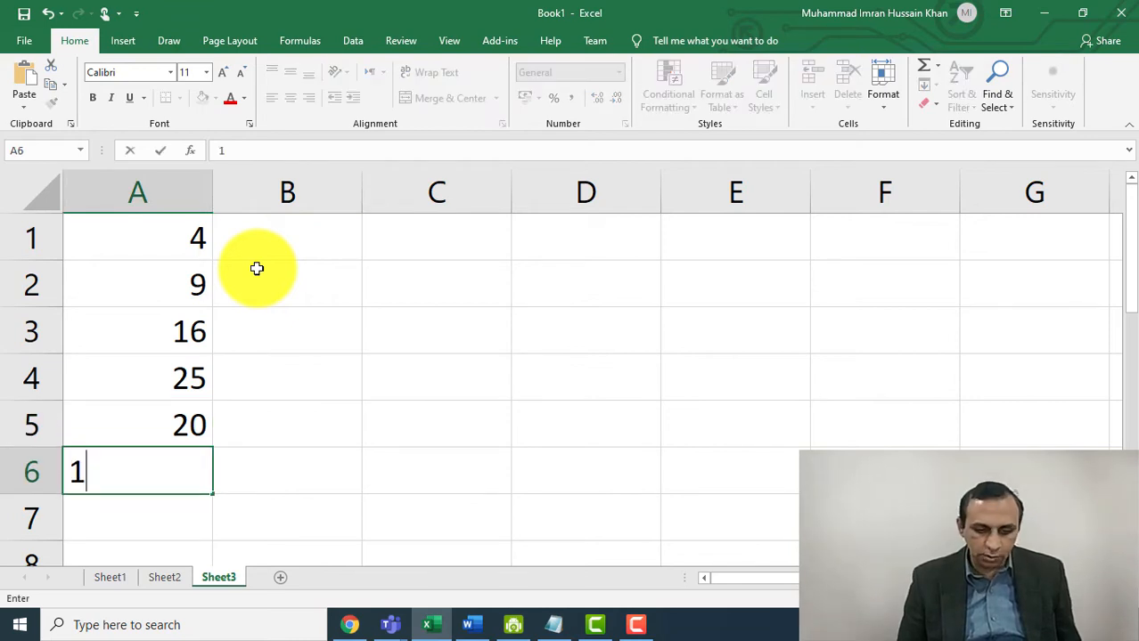
key("Up")
- Enter the formula =sqrt(a1) in cell B1 to calculate the square root of the first number
key("Up")
key("Up")
key("Up")
key("Up")
key("Right")
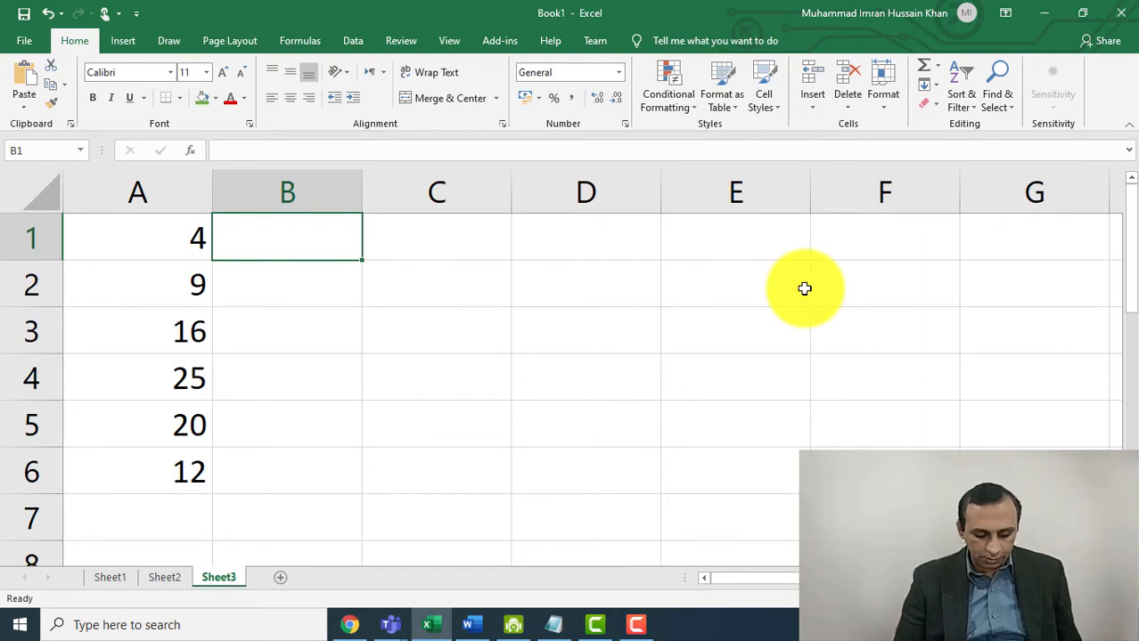
type("=sq")
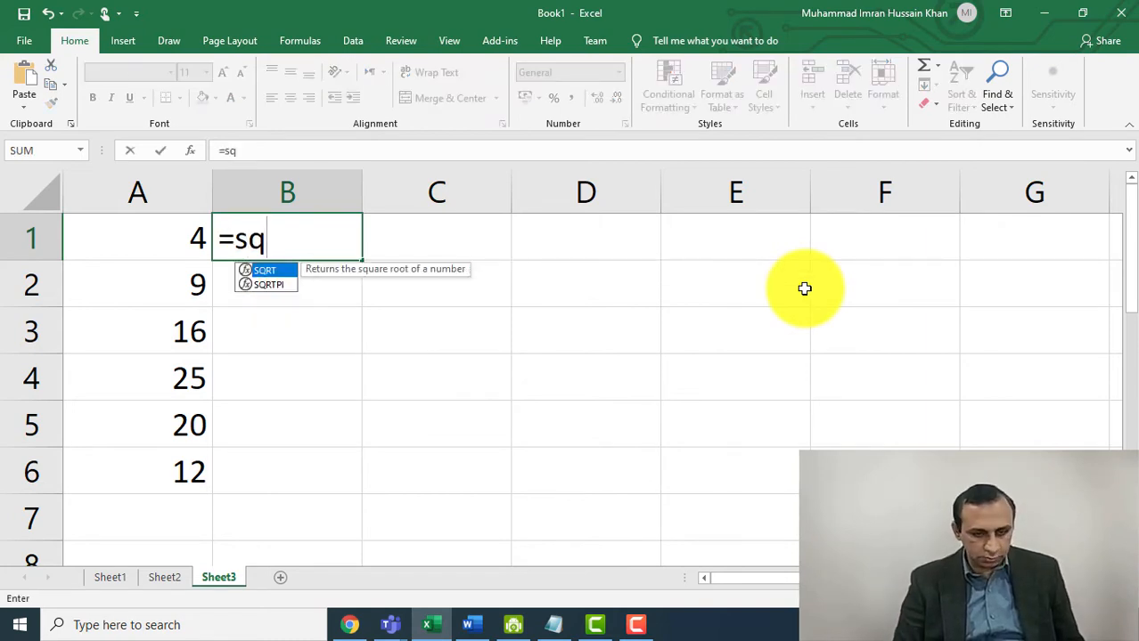
type("rt(")
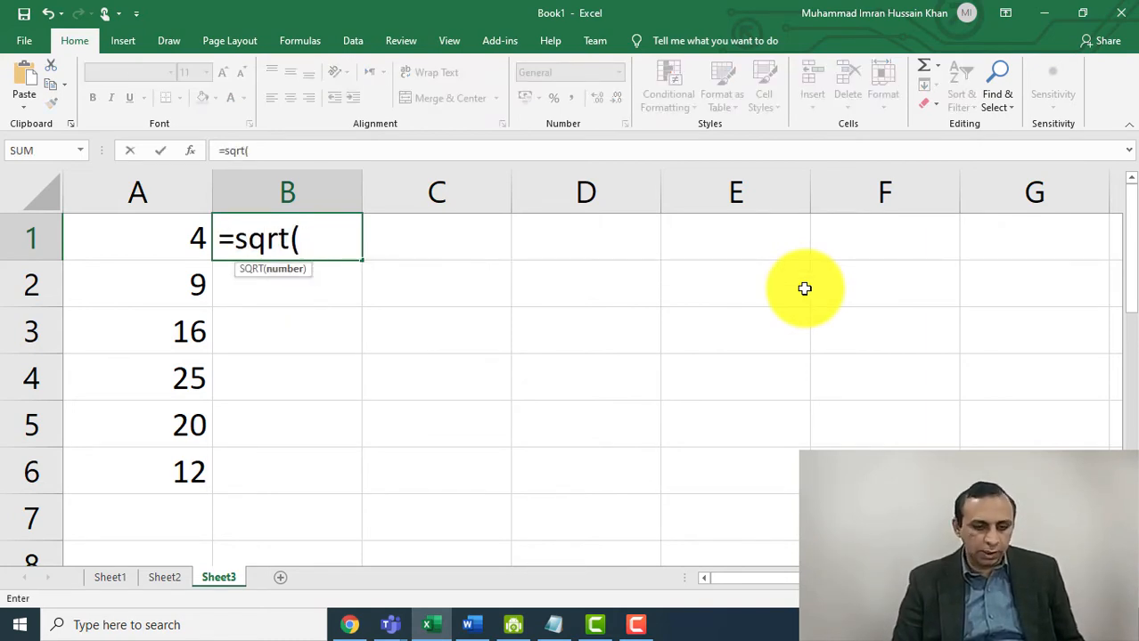
type("a2")
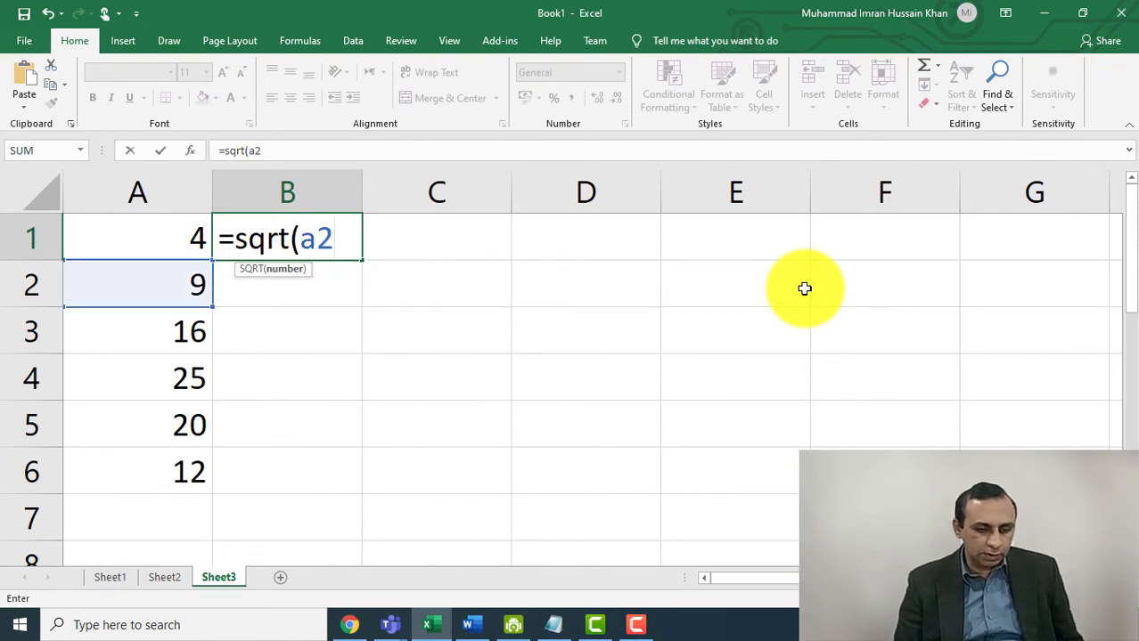
key("BackSpace")
type("1)")
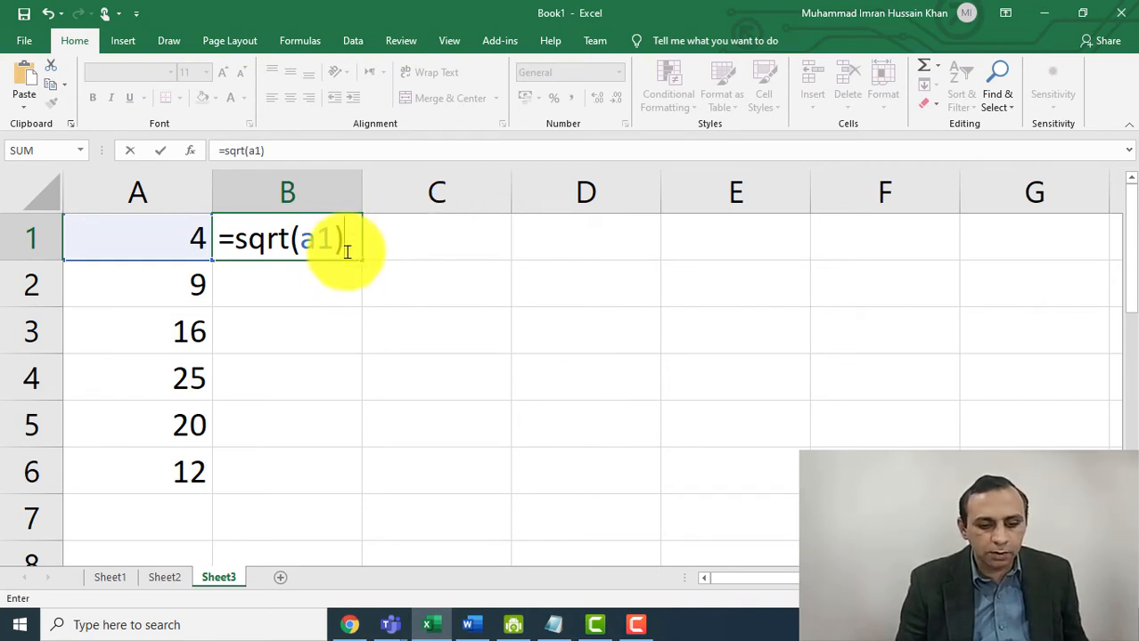
key("Return")
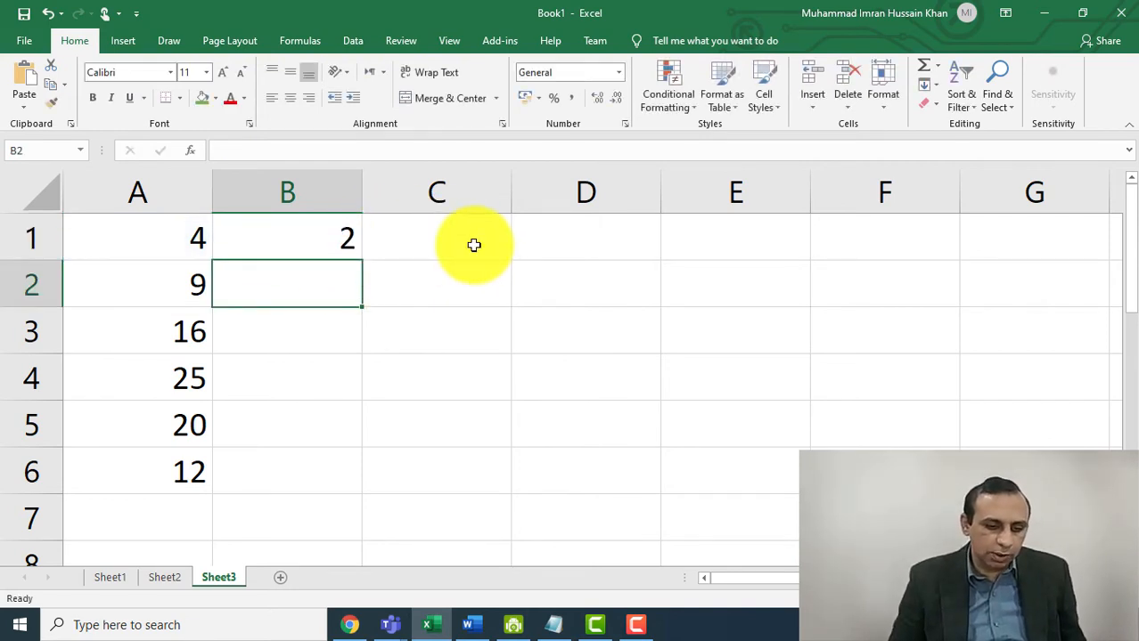
- Fill the SQRT formula from B1 down through cell B6
key("Up")
key("shift+Down")
key("shift+Down")
key("shift+Down")
key("shift+Down")
key("shift+Down")
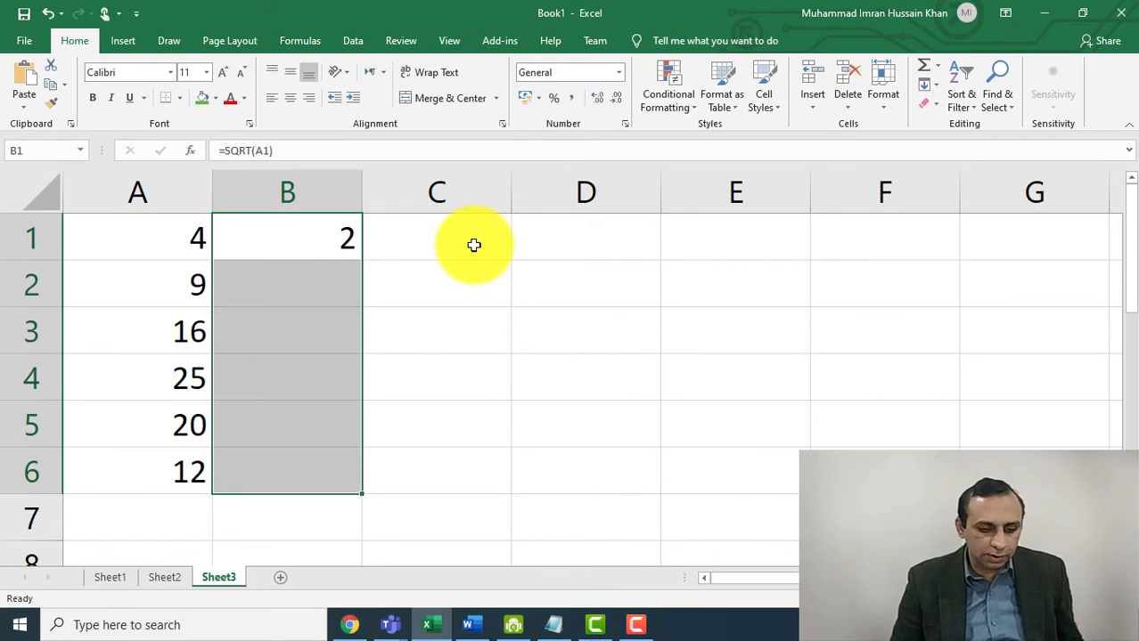
key("ctrl+d")
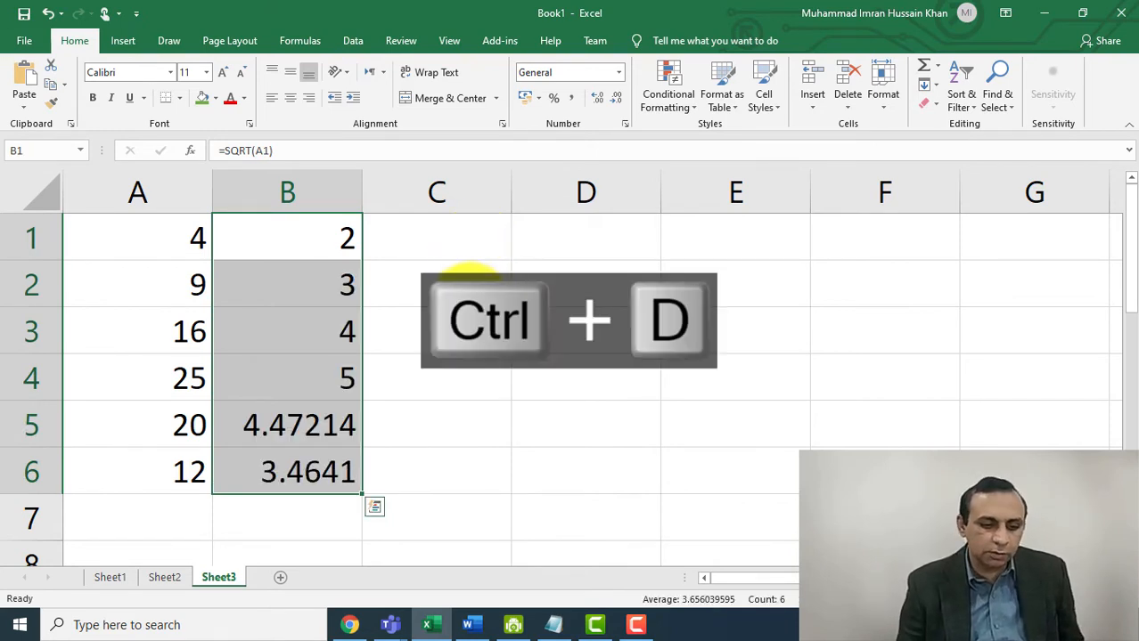
- Compare the numbers in column A with their square roots in column B
left_click(465, 283)
left_click(158, 299)
left_click(352, 296)
left_click(333, 392)
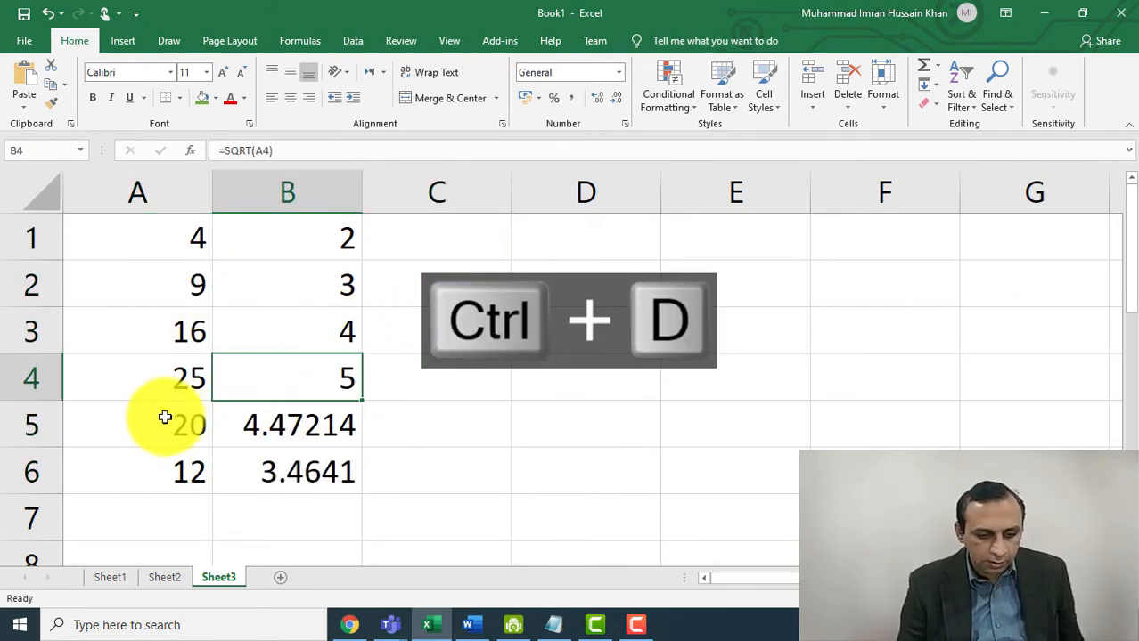
left_click(188, 376)
left_click(323, 382)
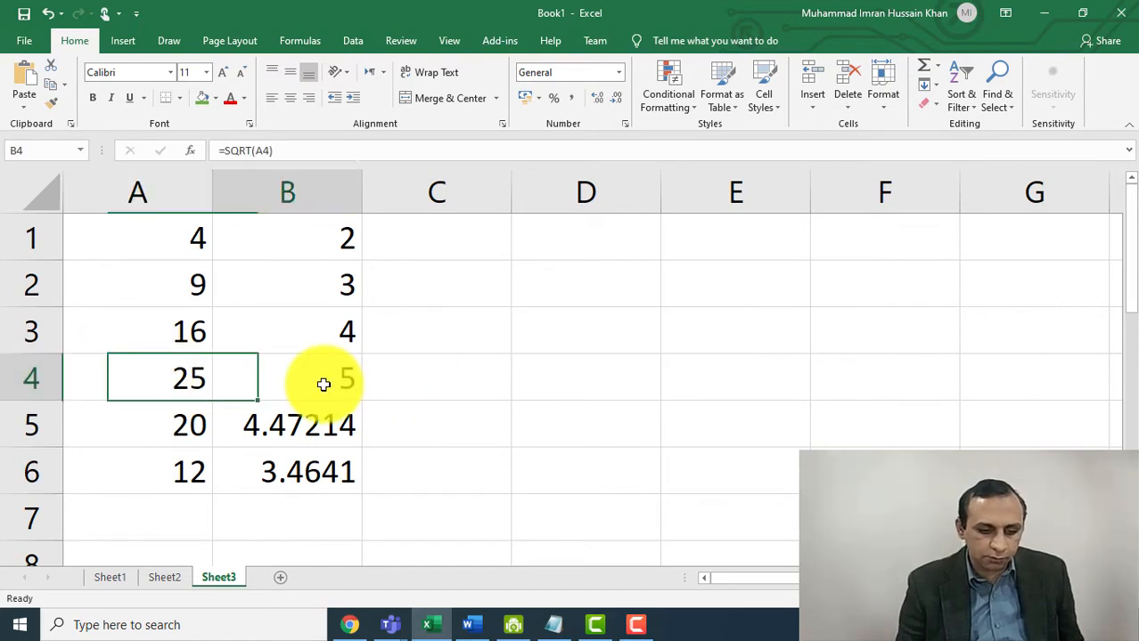
left_click(204, 342)
left_click(294, 339)
left_click(314, 481)
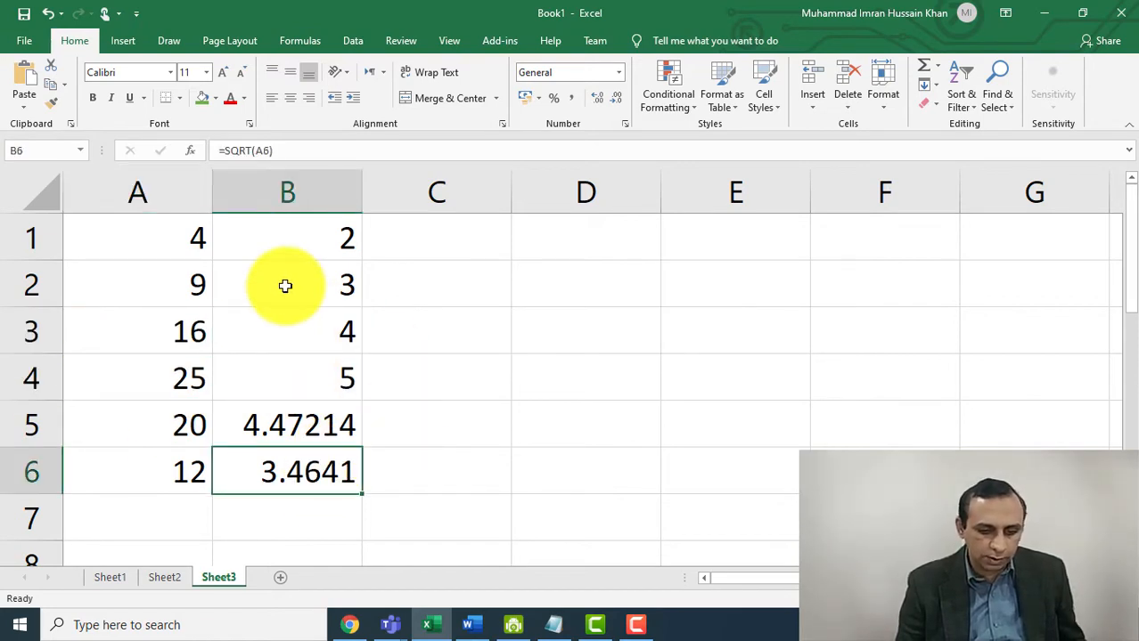
- Examine the SQRT formula in B1 without changing it, and briefly switch to Word and back to Excel
left_click(303, 243)
left_click(252, 152)
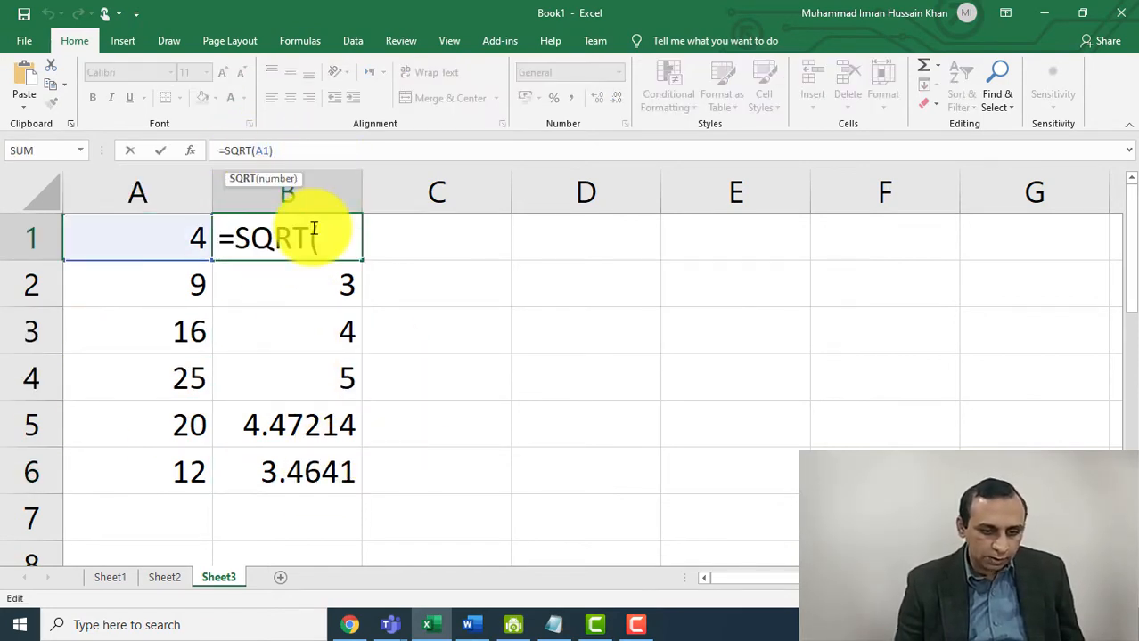
key("Escape")
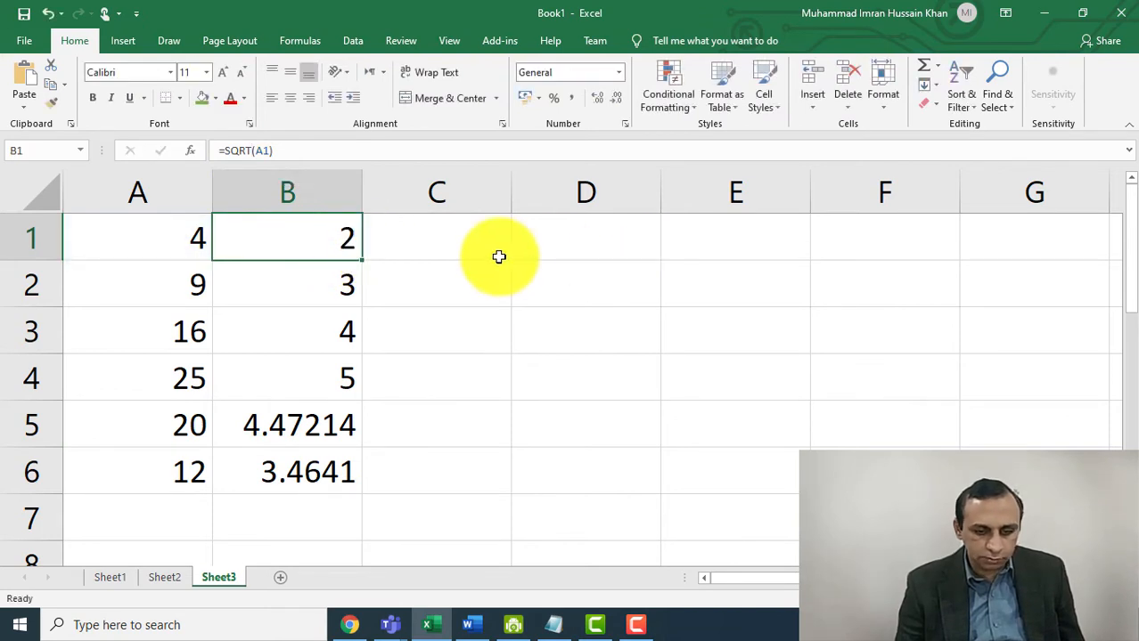
left_click(499, 257)
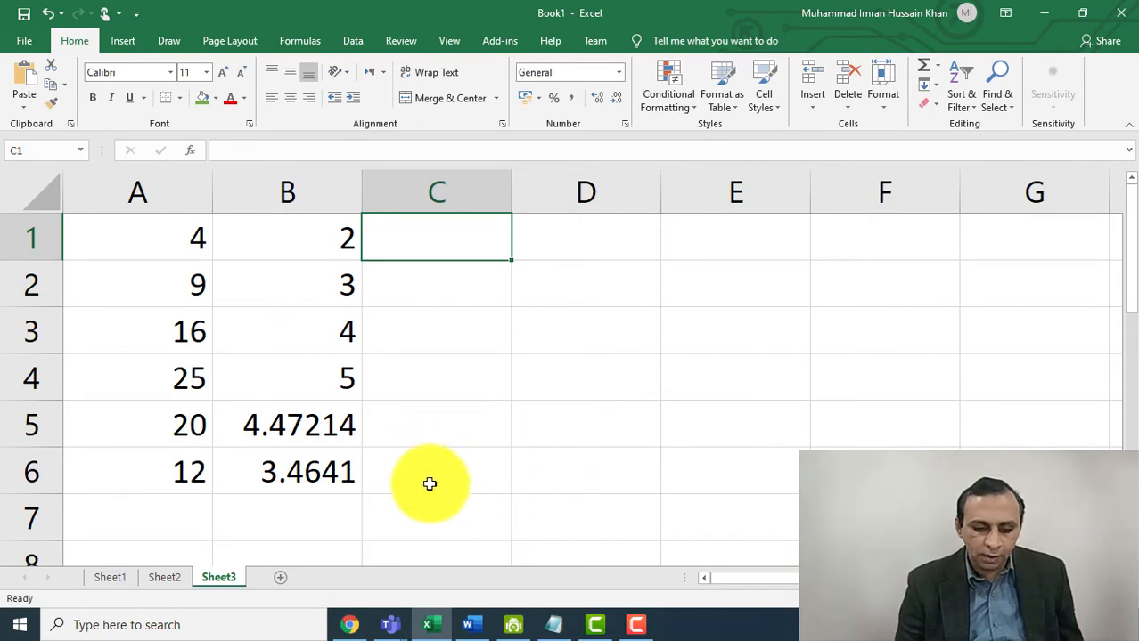
left_click(482, 628)
left_click(482, 628)
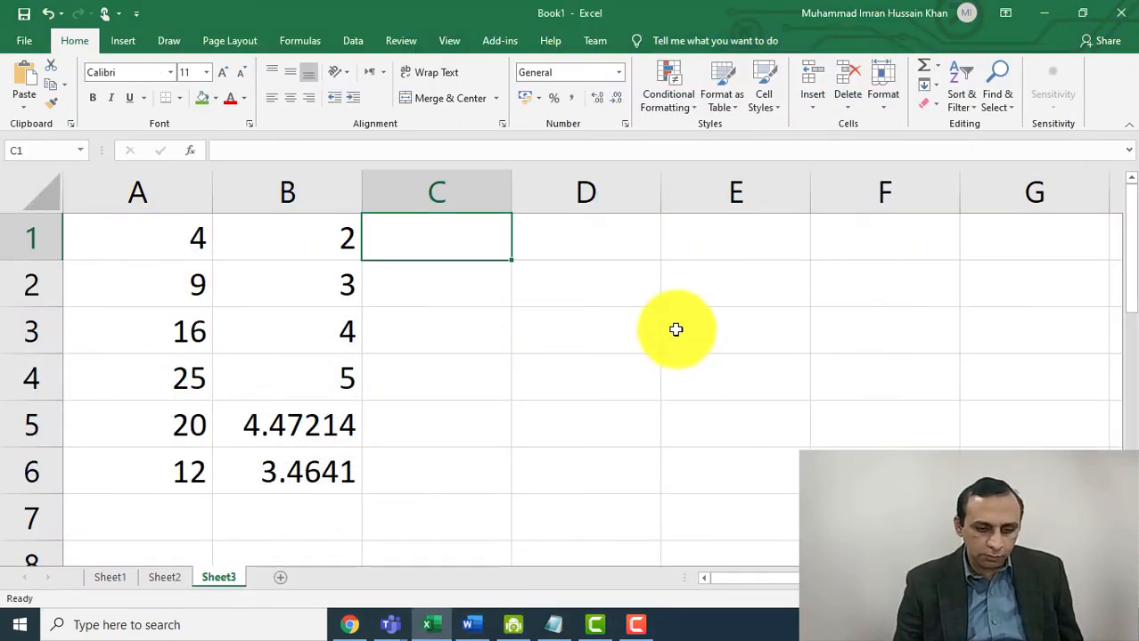
- Switch to Notepad and replace its existing text with the heading Factorial and the expression 5! below it
left_click(552, 626)
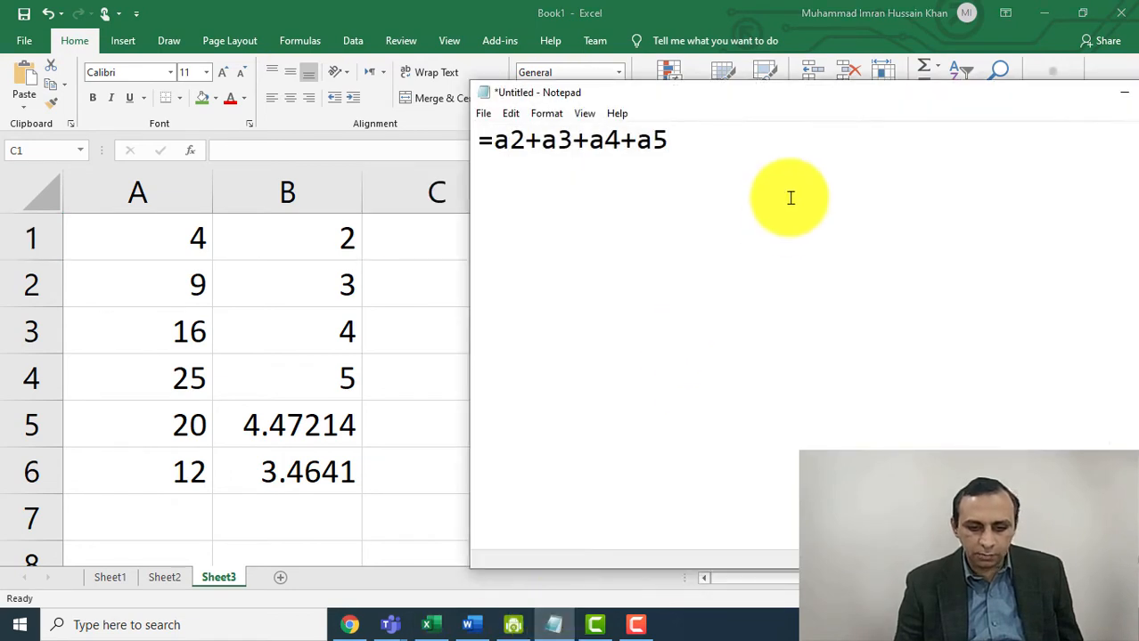
key("ctrl+a")
key("ctrl+x")
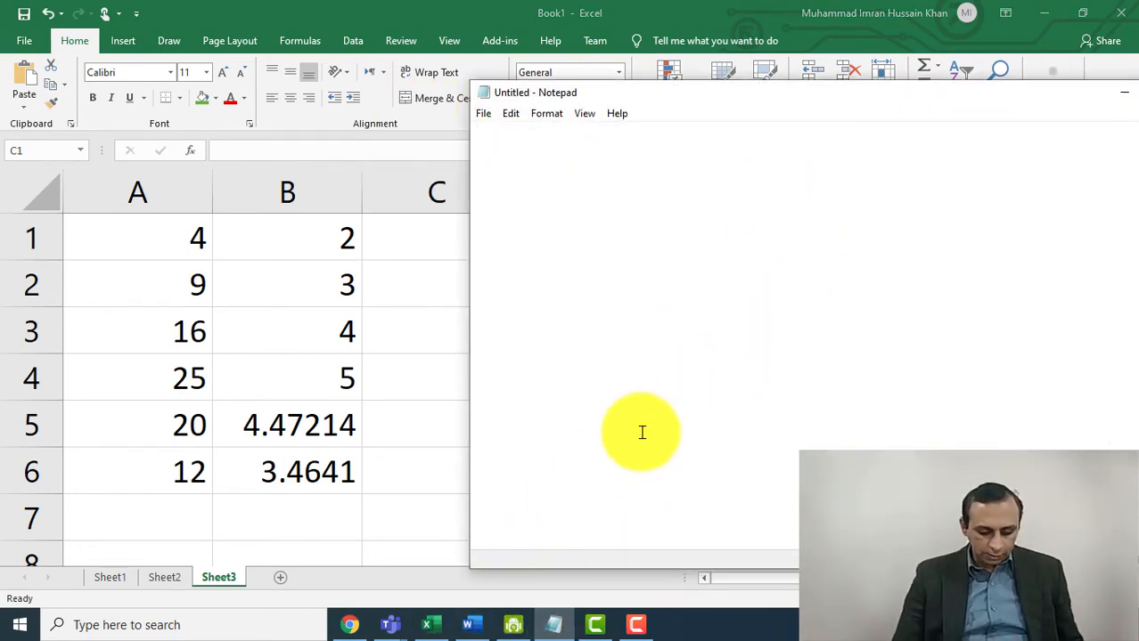
type("Factorial")
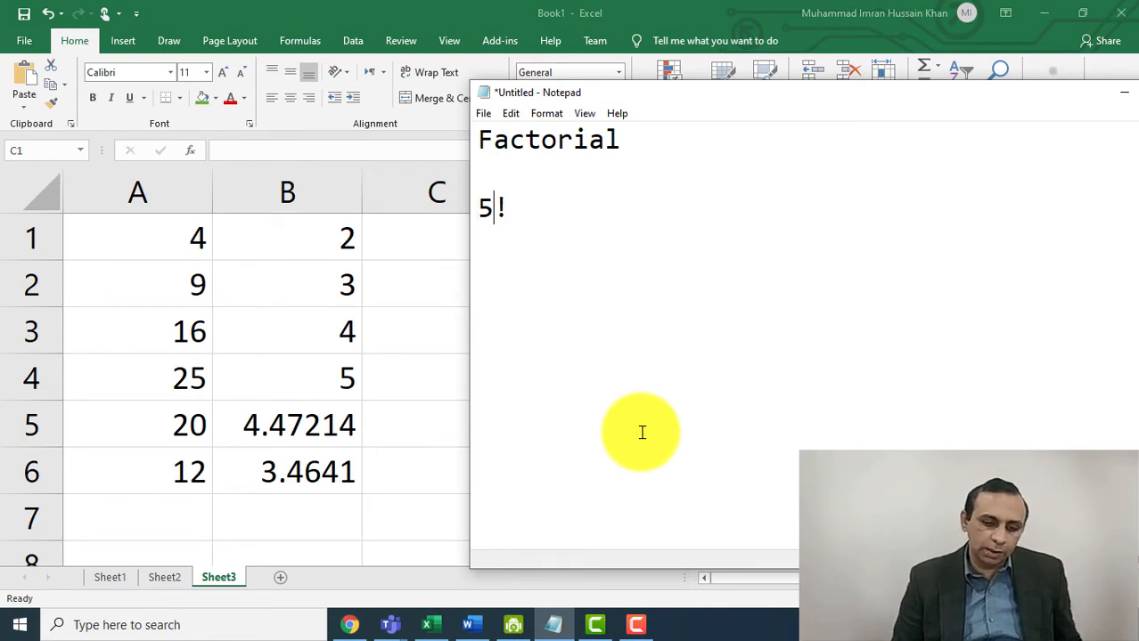
- Highlight the exclamation mark after the 5, and complete the line as 5! = 5*4*3*2*1
key("ctrl+Right")
key("ctrl+Left")
key("ctrl+Right")
key("shift+Left")
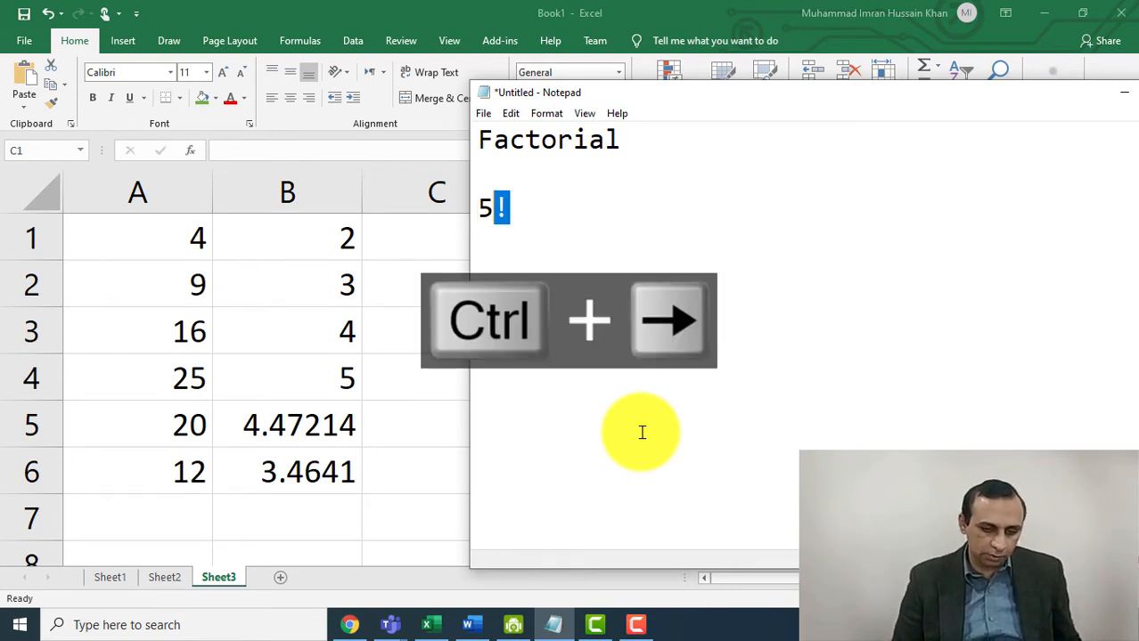
key("ctrl+Right")
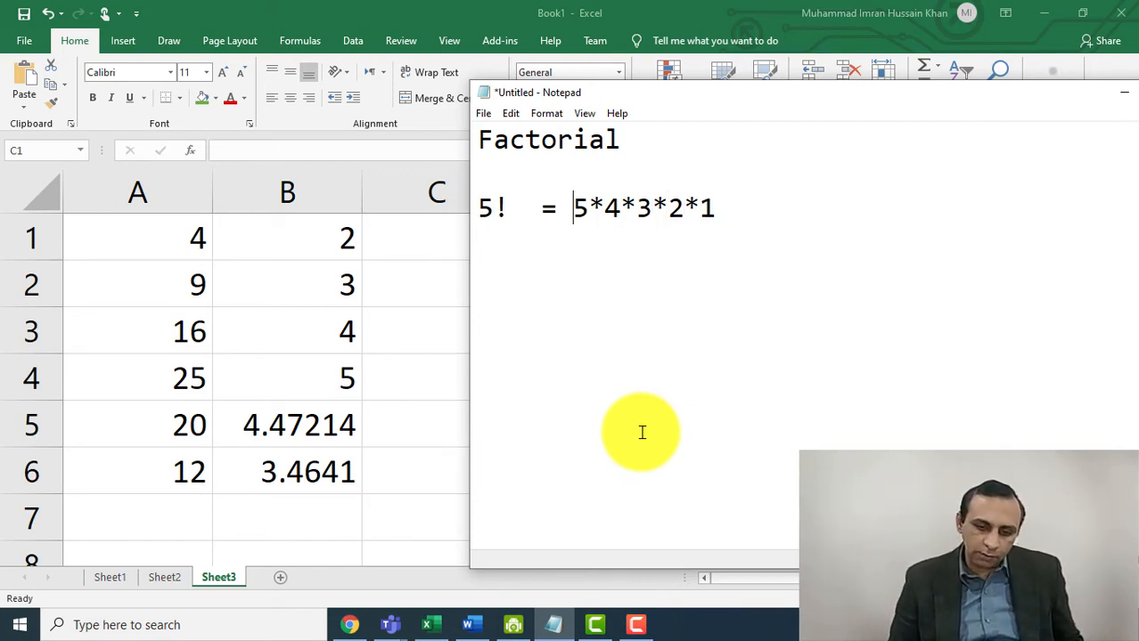
- Highlight the factors in the 5*4*3*2*1 product to review how the factorial is built
key("shift+Right")
key("shift+Right")
key("shift+Right")
key("shift+Right")
key("shift+Right")
key("shift+Right")
key("shift+Right")
key("shift+Right")
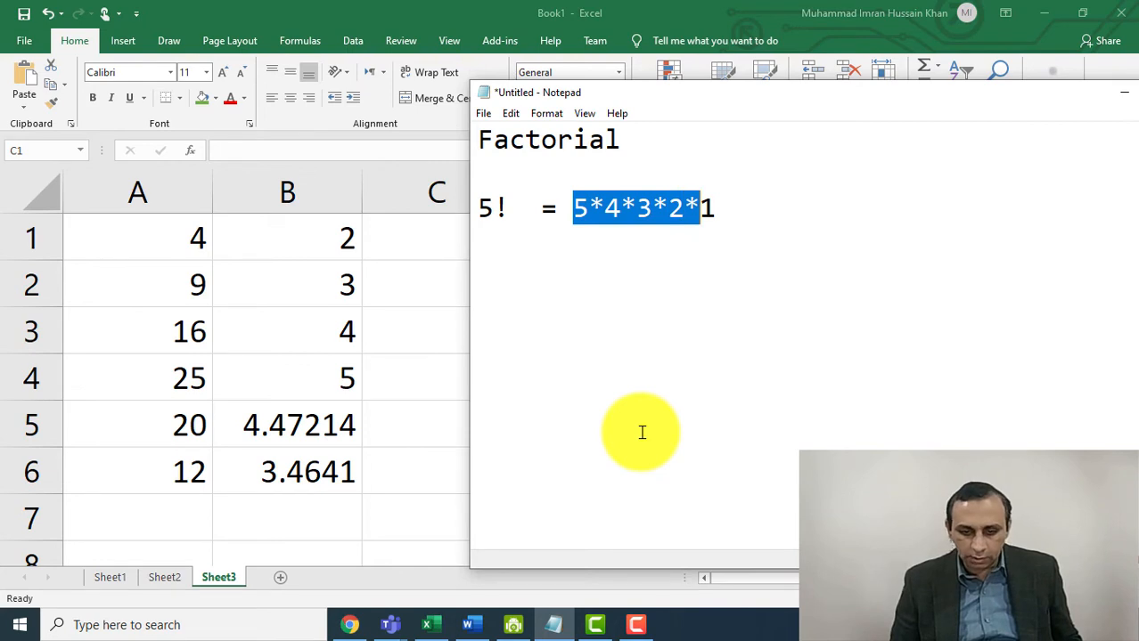
key("End")
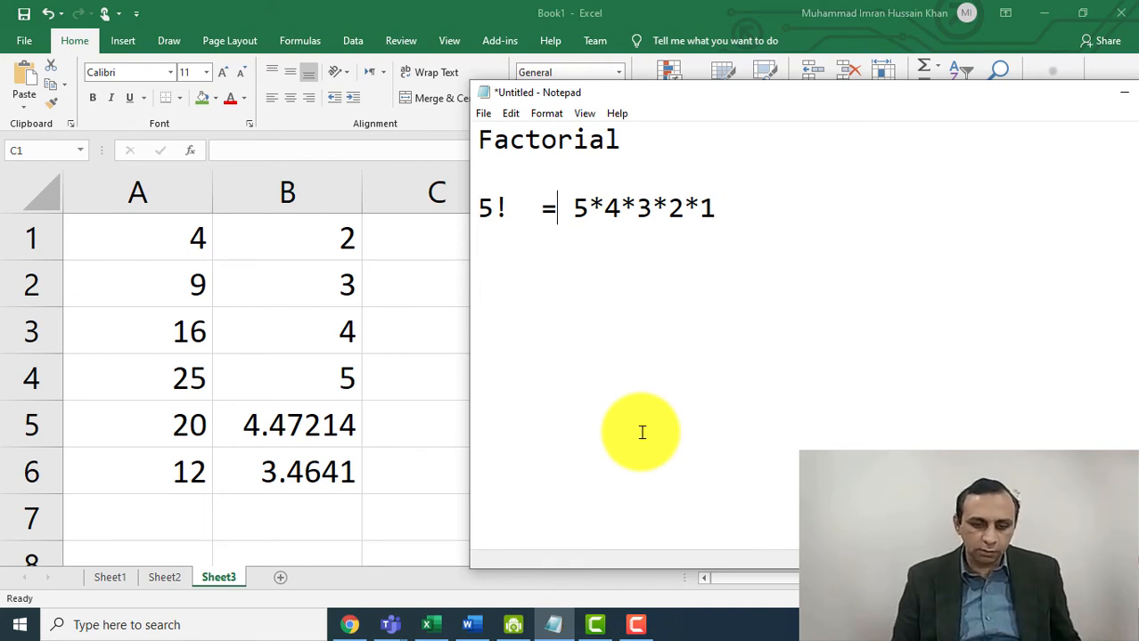
key("ctrl+shift+End")
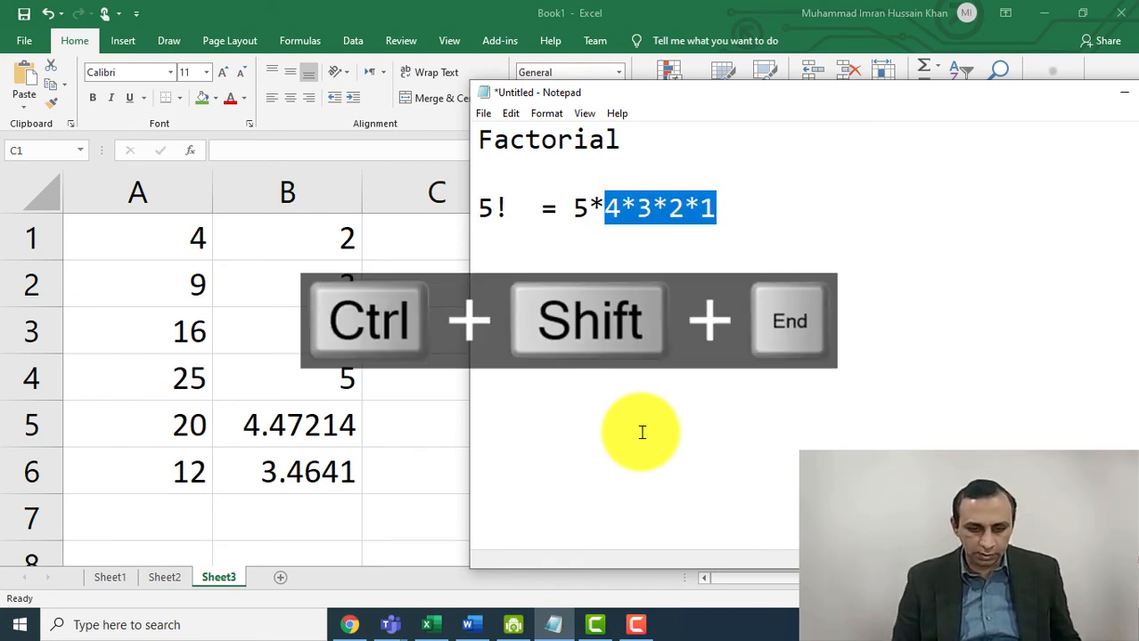
key("Home")
- Return to the Excel workbook and insert a blank row above the first row of Sheet3
key("alt+Tab")
left_click(605, 424)
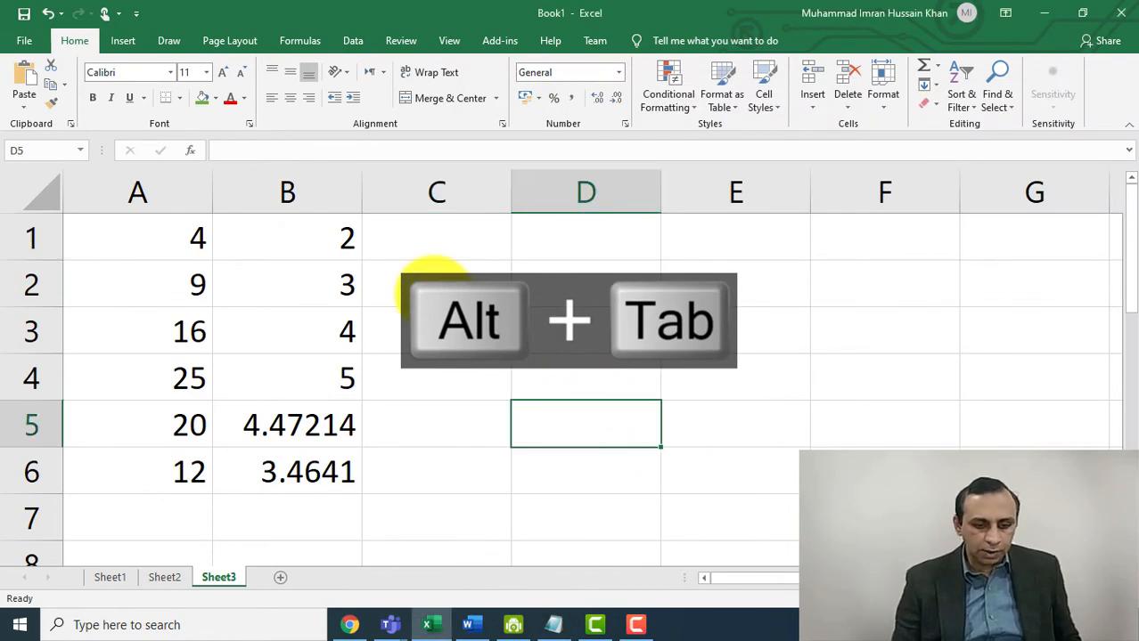
left_click(426, 236)
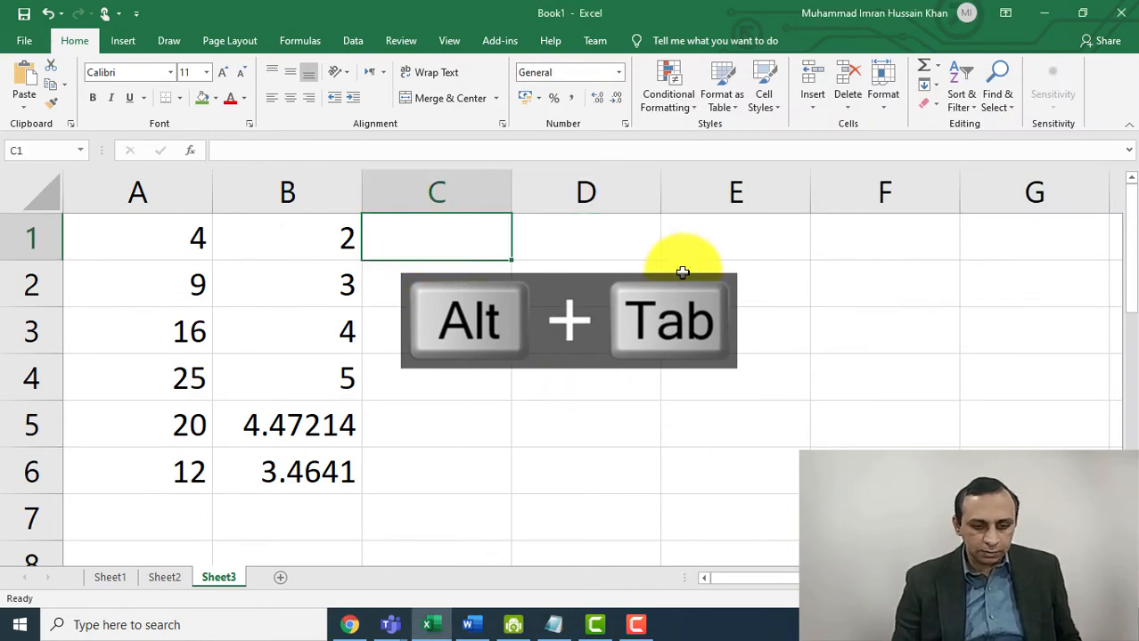
left_click(263, 248)
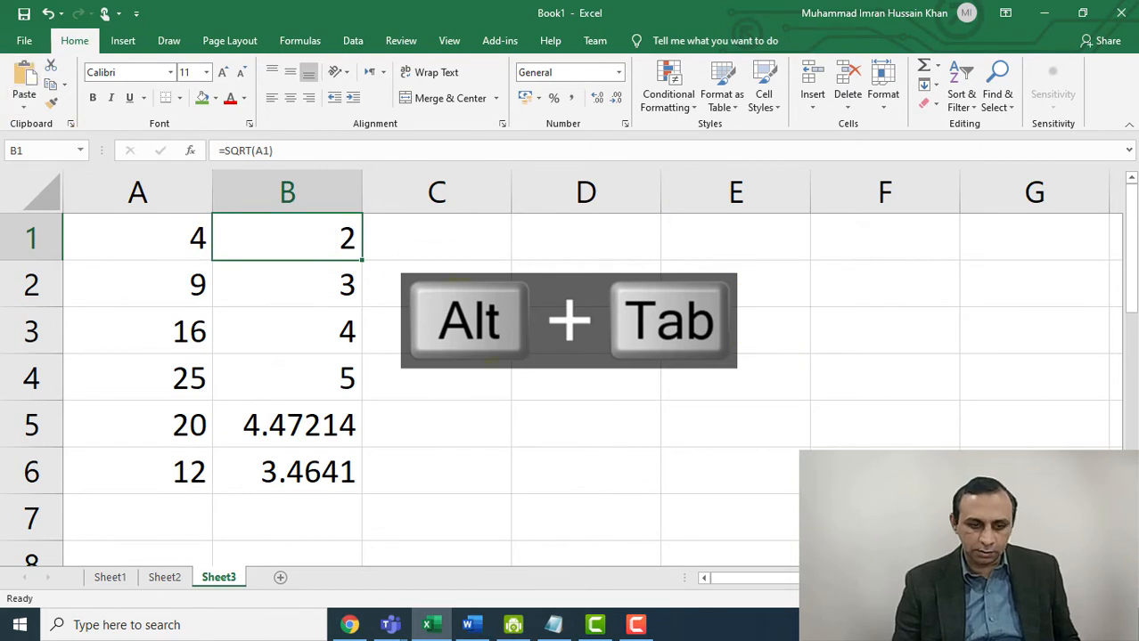
left_click(586, 285)
left_click(287, 239)
left_click(818, 105)
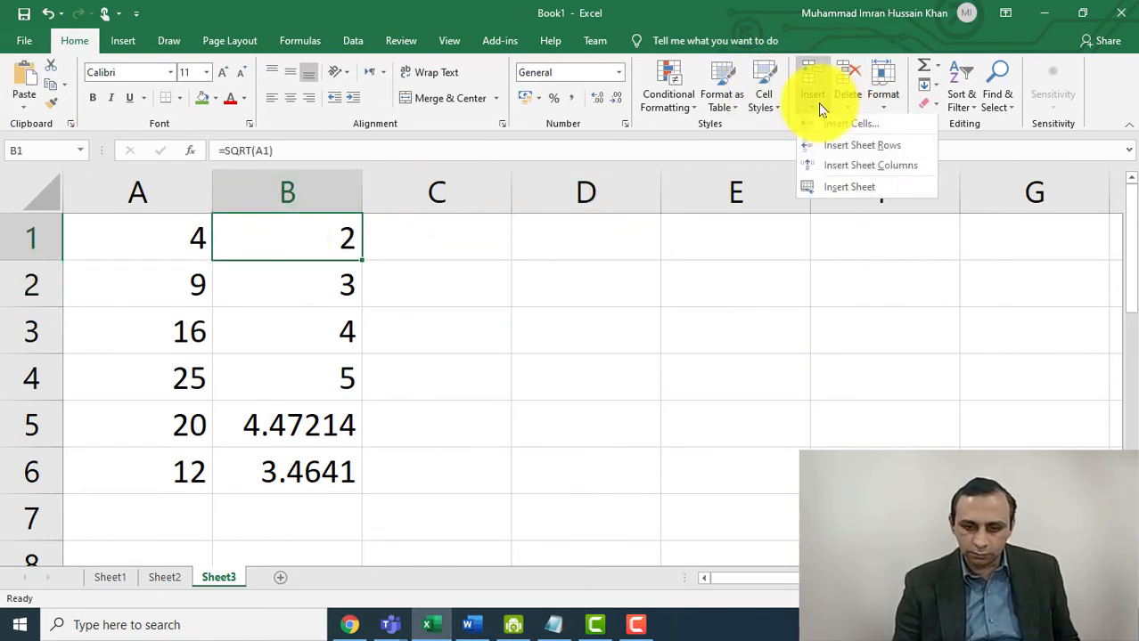
left_click(891, 151)
left_click(585, 283)
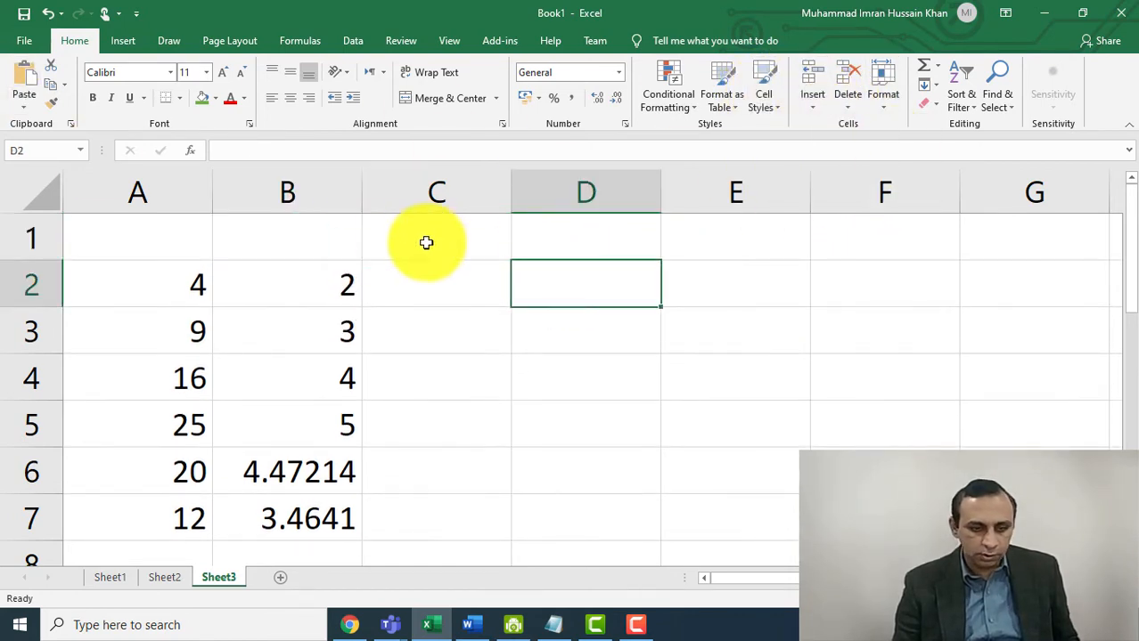
- Enter the column headings SQRT in cell B1 and FACT in cell C1
left_click(287, 239)
type("SQRT")
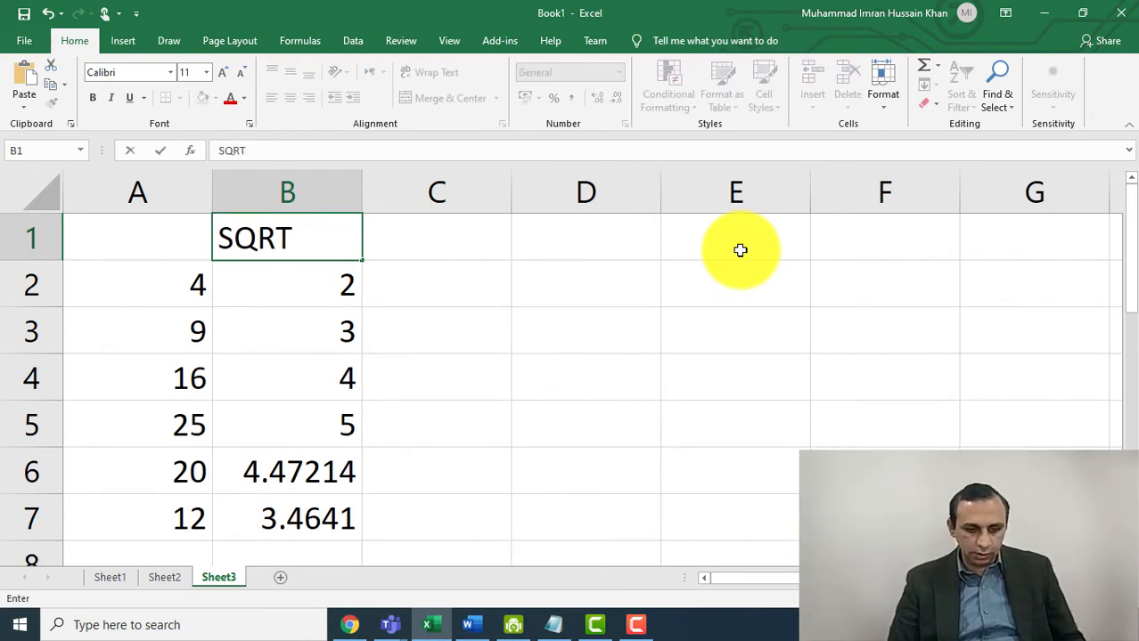
key("Tab")
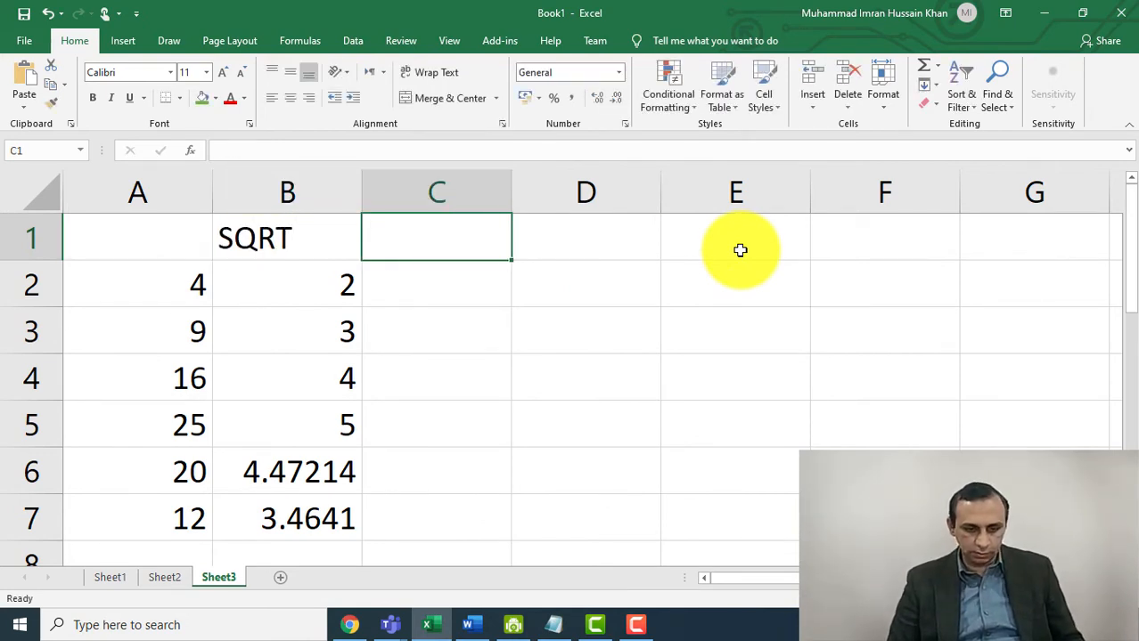
type("FACT")
key("Return")
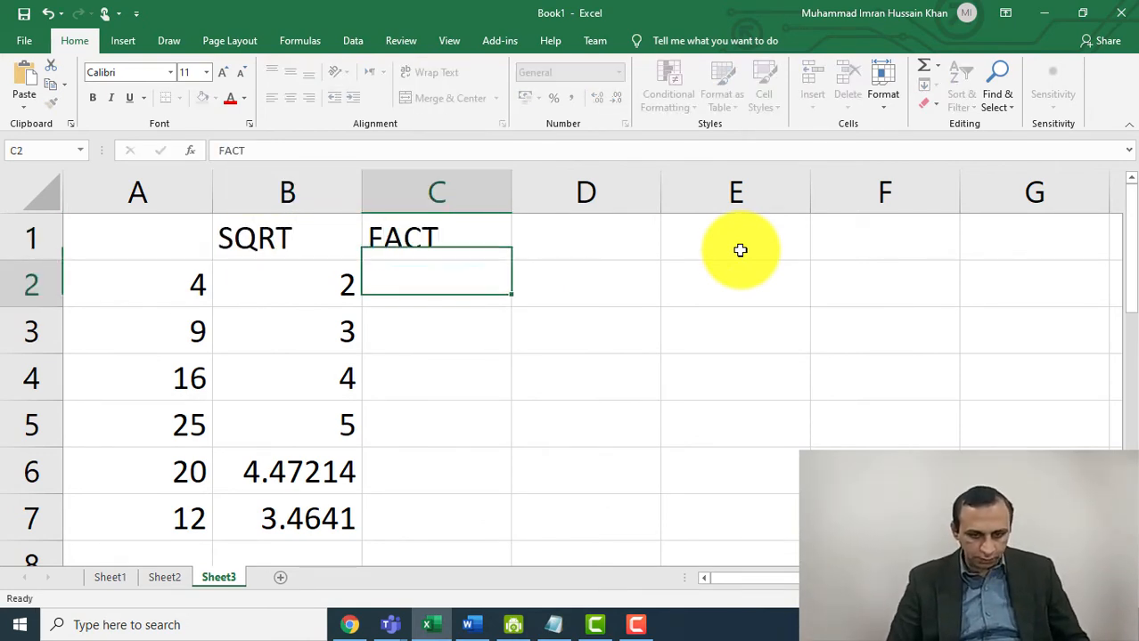
- Enter the formula =FACT(A2) in cell C2 to calculate the factorial of the number in A2
type("=fa")
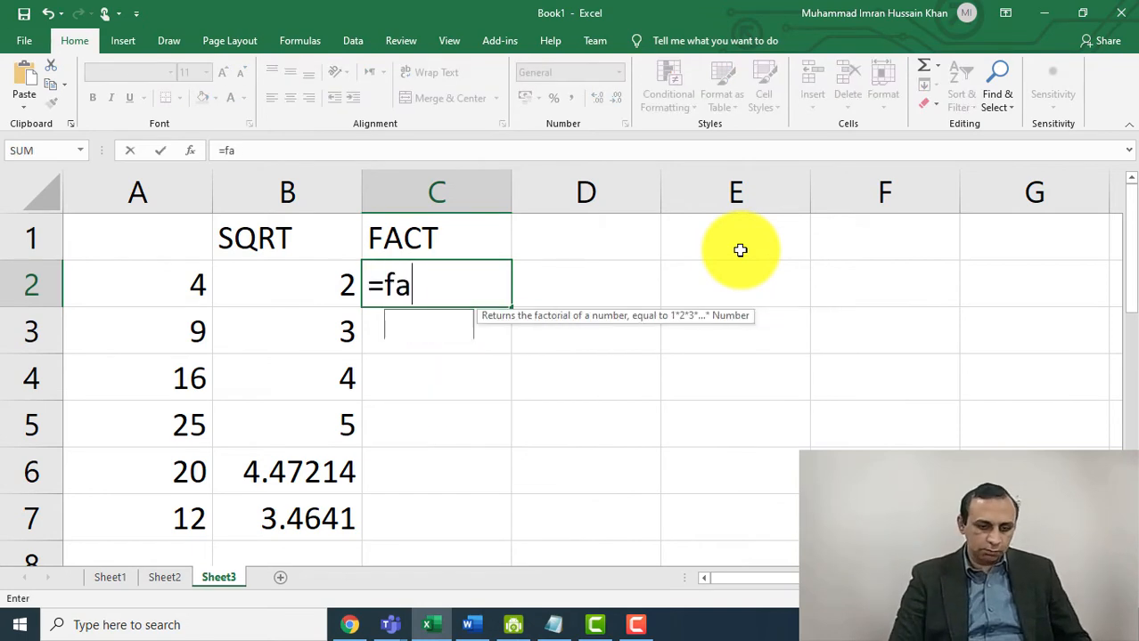
type("ct(a1")
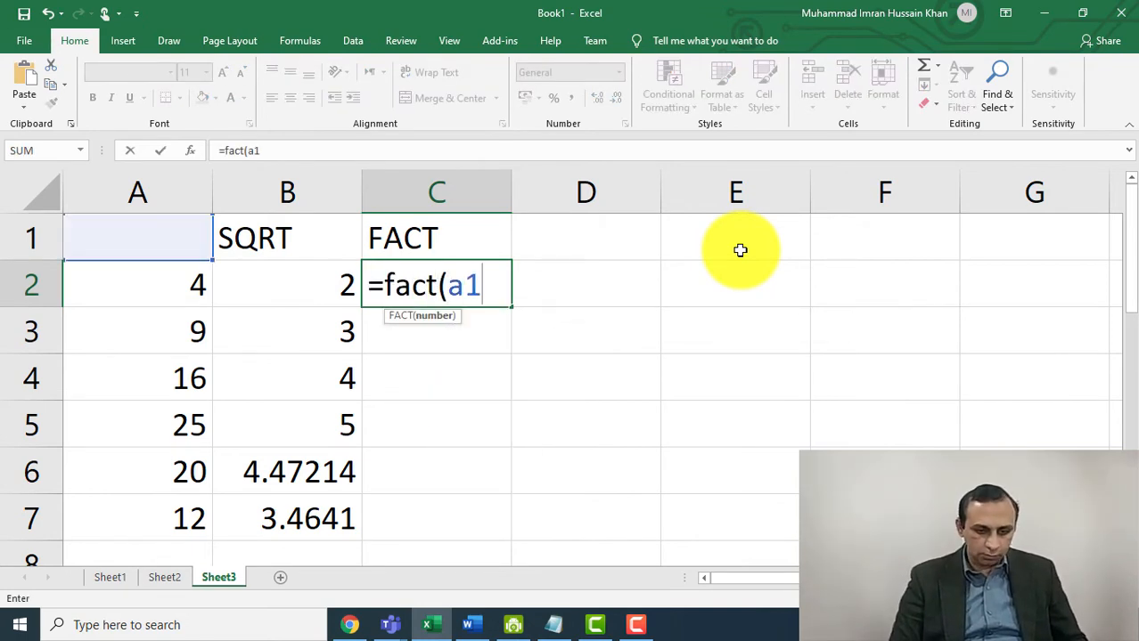
key("BackSpace")
type("3")
key("BackSpace")
type("2)")
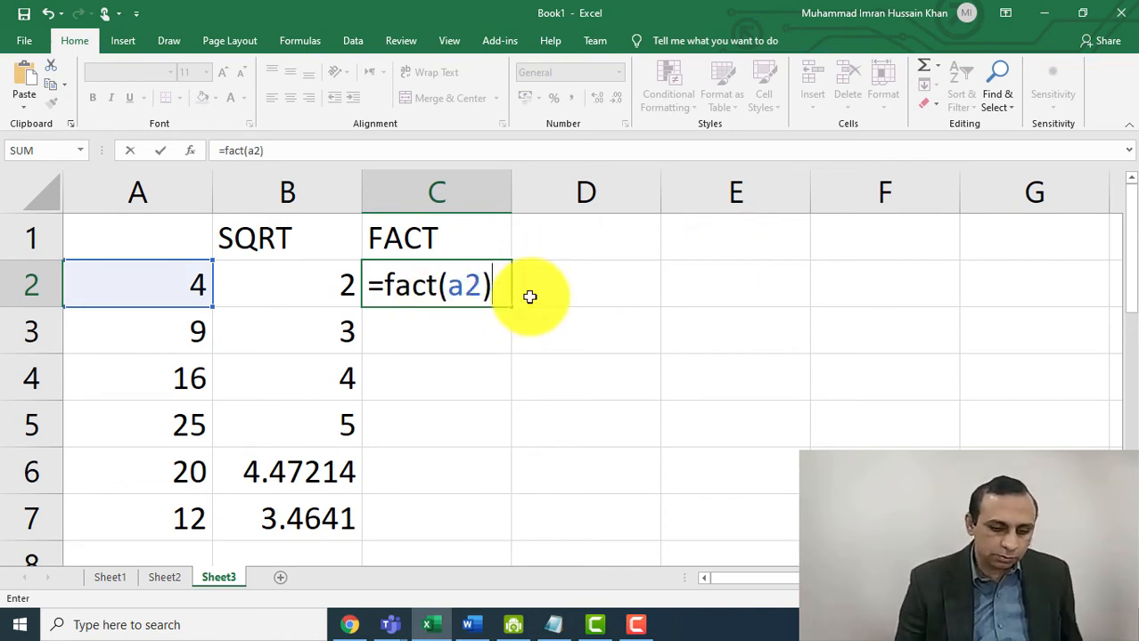
key("Return")
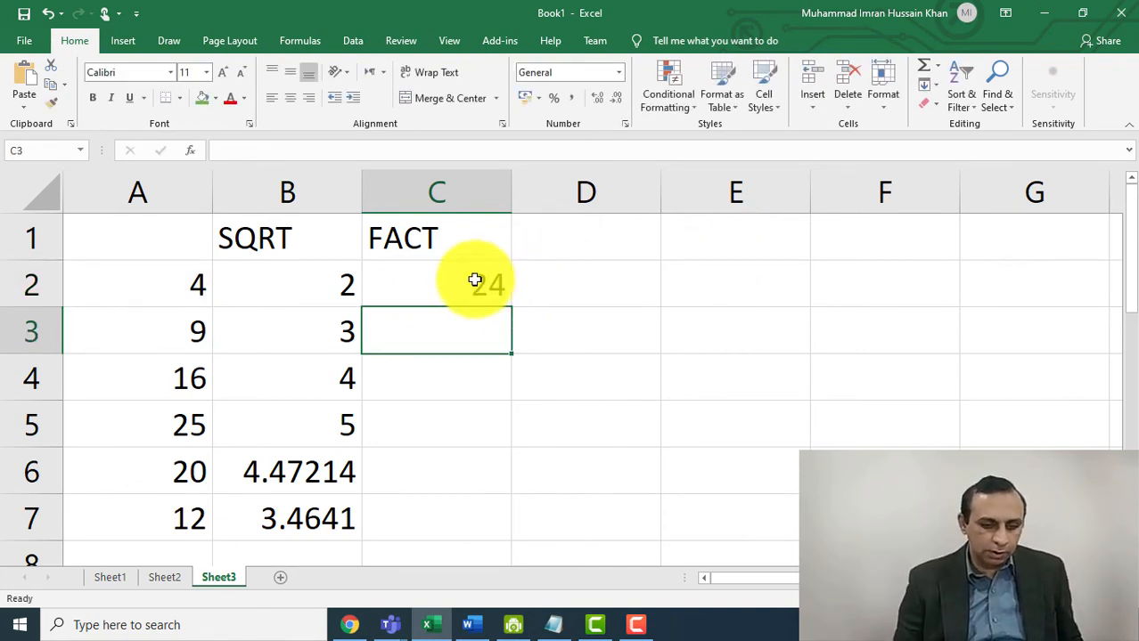
- Fill the factorial formula from C2 down to C7 and check the first results against their numbers in column A
left_click(508, 282)
left_click_drag(510, 307, 506, 531)
left_click(630, 464)
left_click(465, 296)
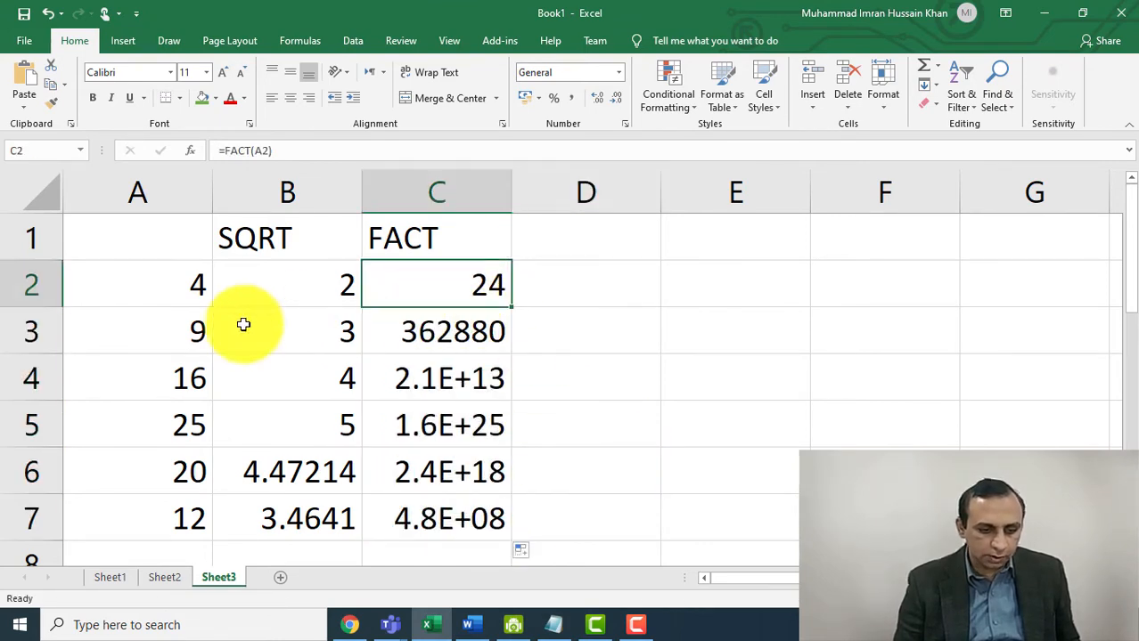
left_click(169, 331)
left_click(448, 326)
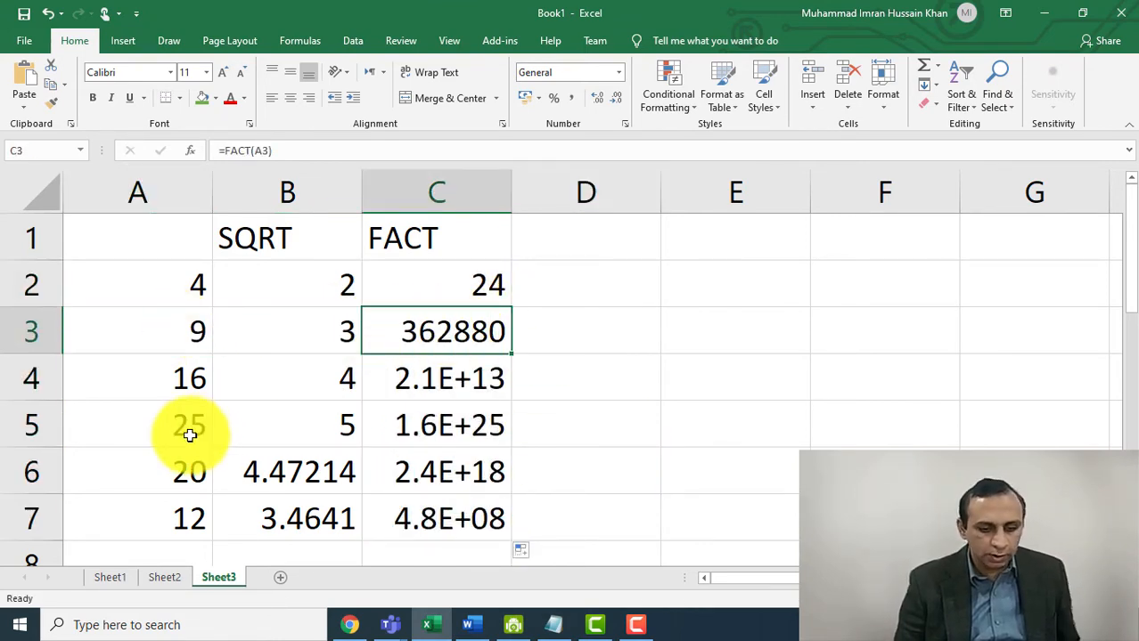
- Auto-fit the width of column C to its contents and review the factorial results
double_click(512, 193)
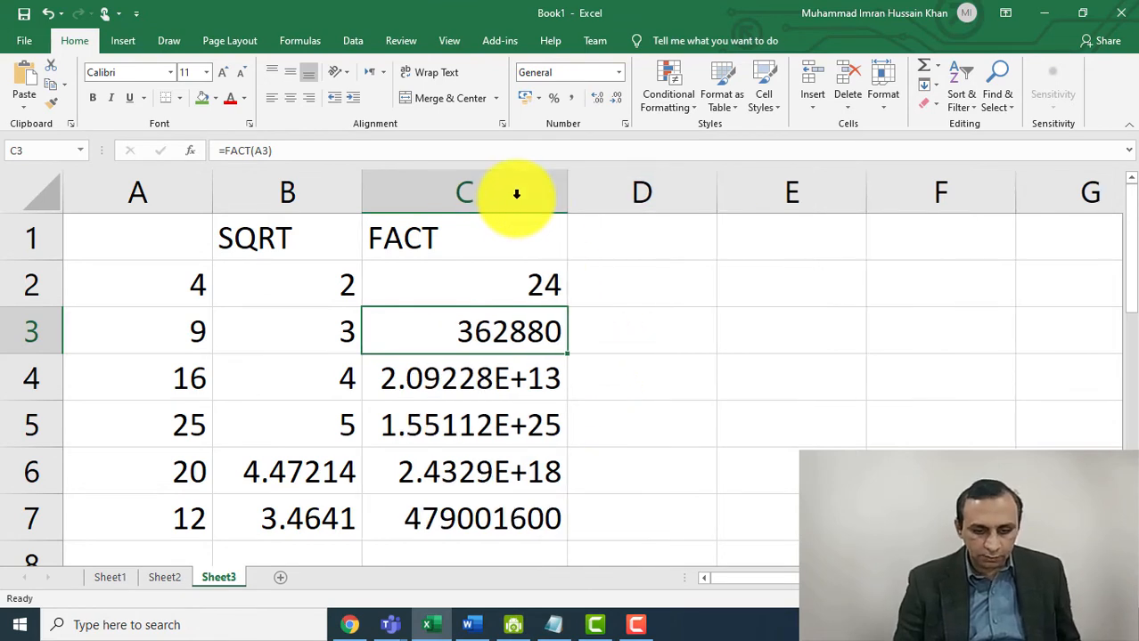
left_click(467, 512)
left_click(726, 417)
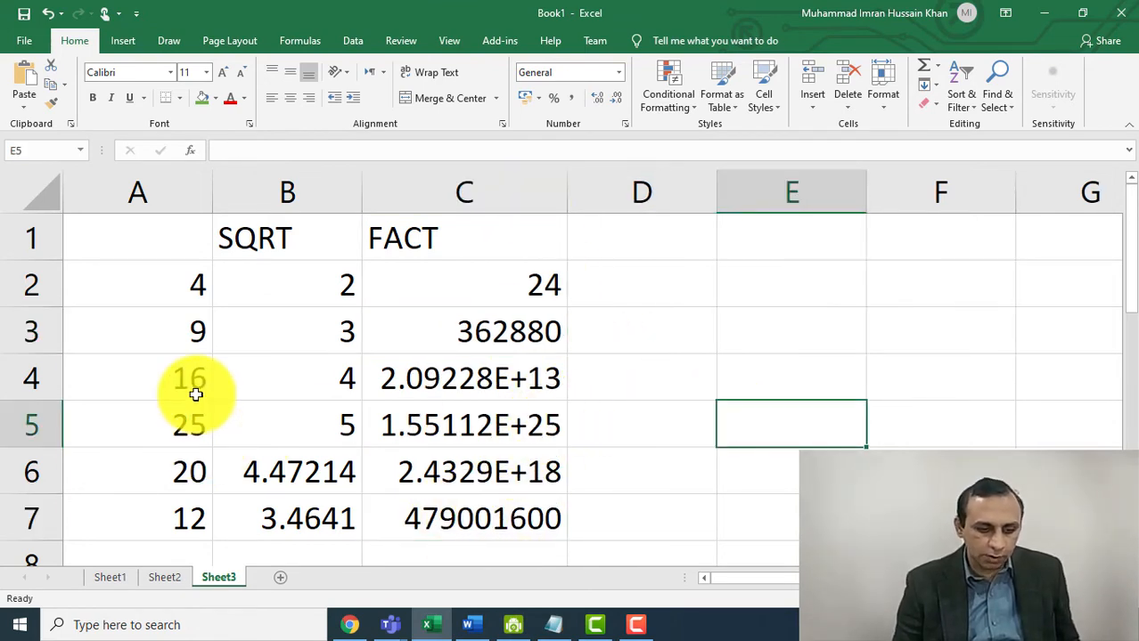
left_click(493, 294)
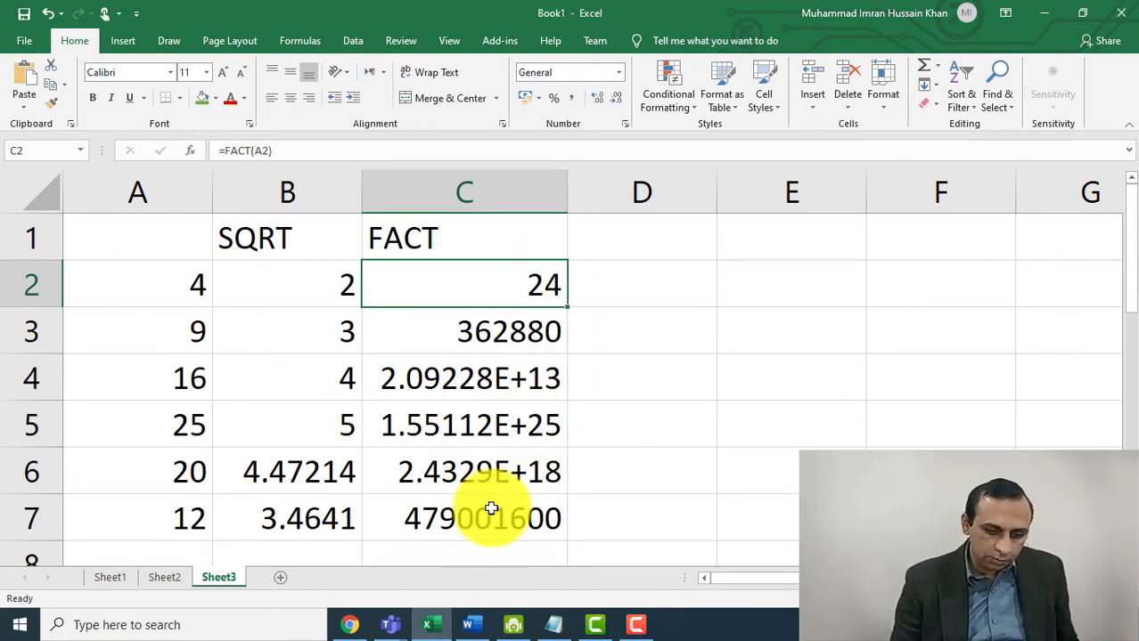
left_click(493, 470)
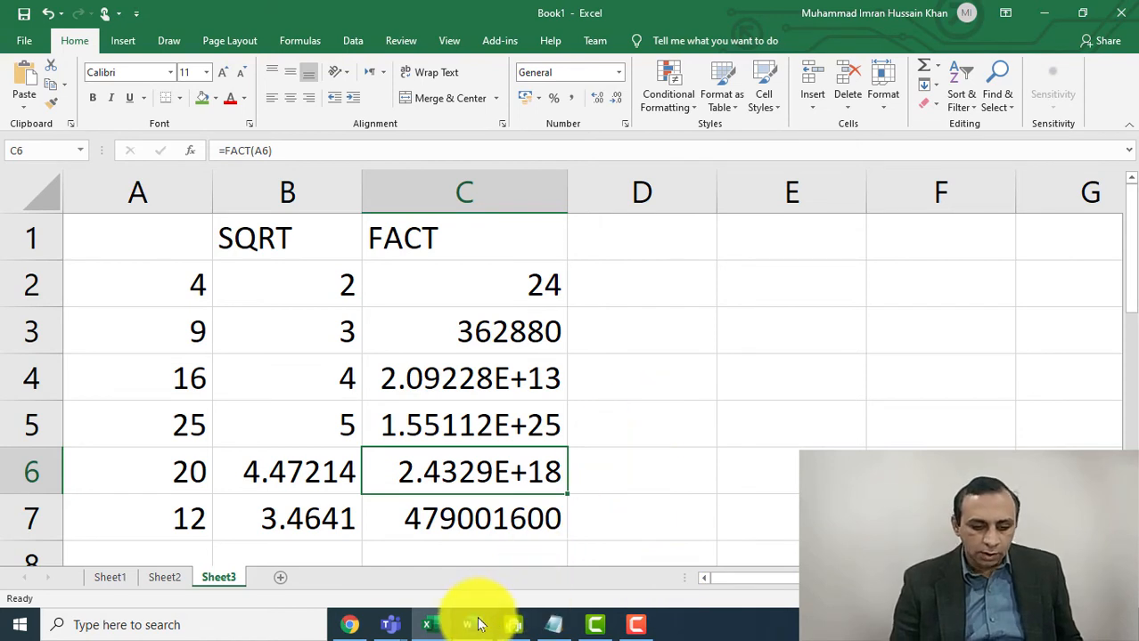
- Enter the column heading Power in cell D1
left_click(683, 371)
left_click(685, 201)
left_click(684, 242)
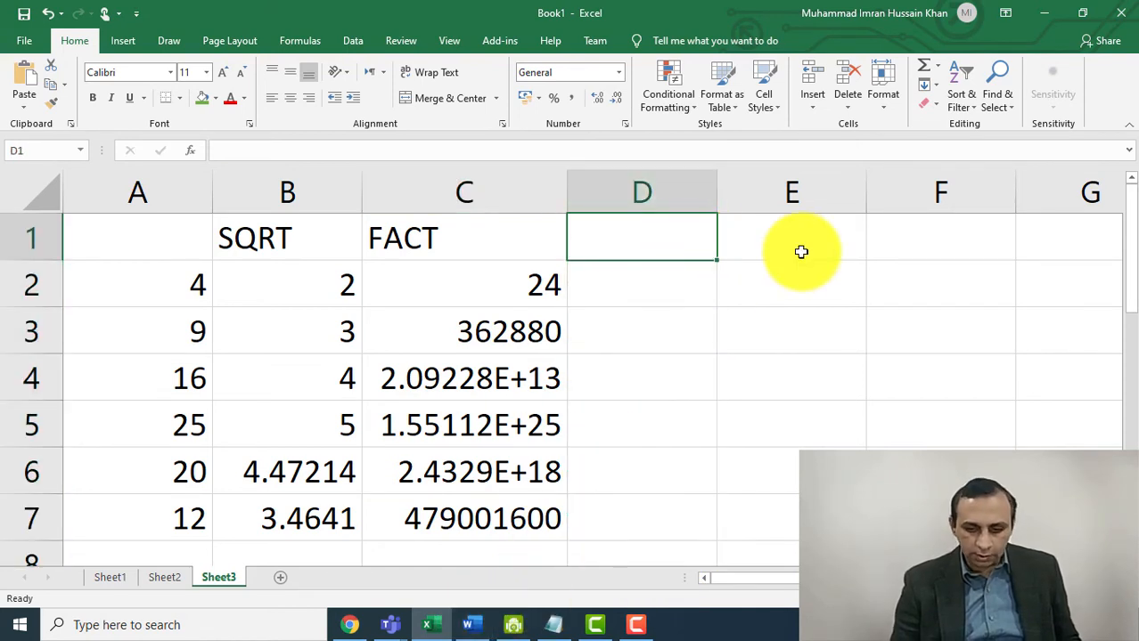
type("po")
key("BackSpace")
key("BackSpace")
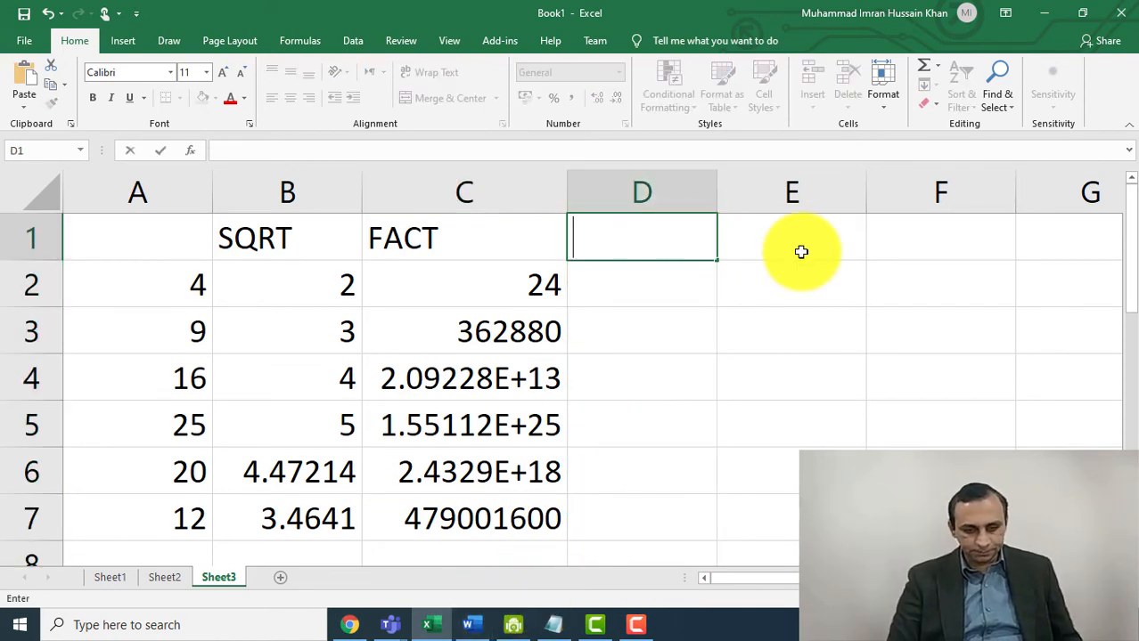
type("Poowe")
key("BackSpace")
key("BackSpace")
key("BackSpace")
type("wer")
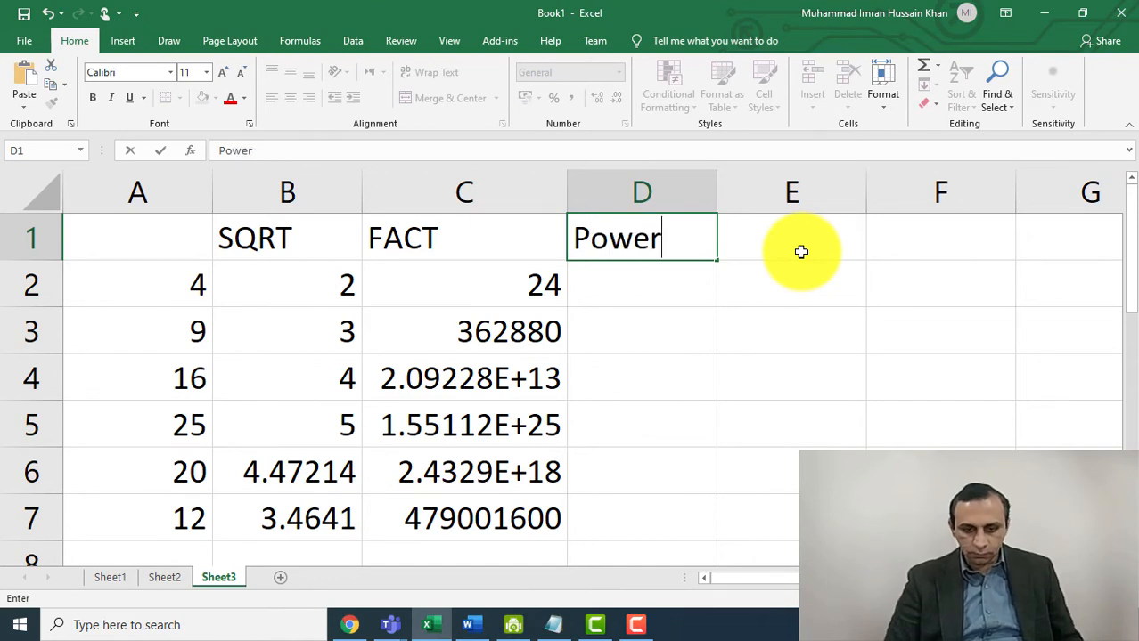
key("Return")
key("Up")
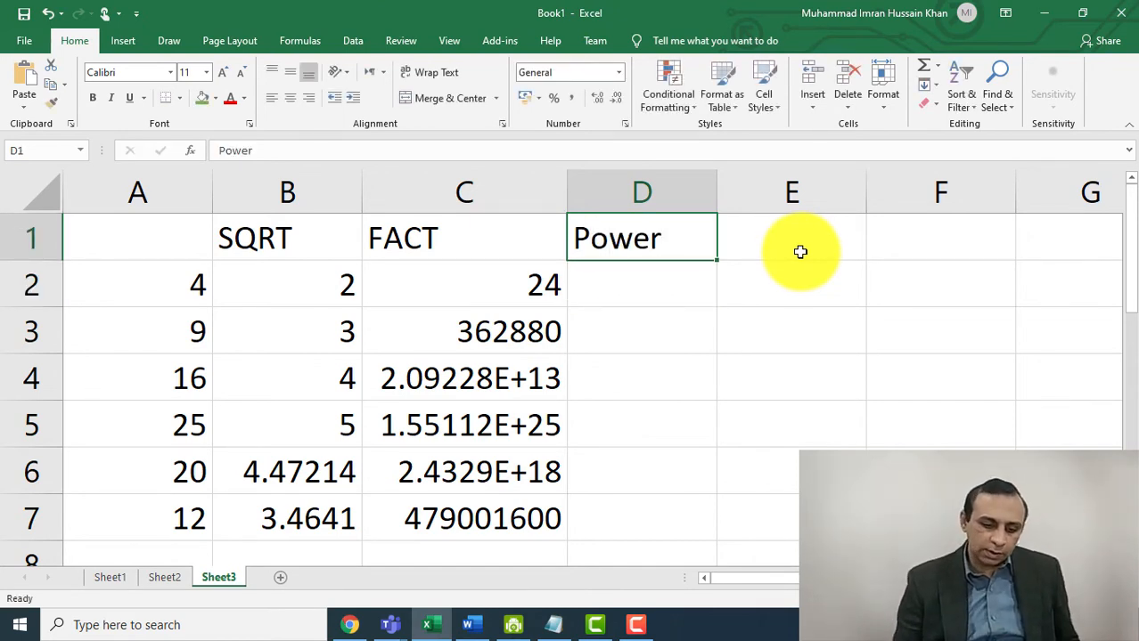
- Switch to the MS Excel document in Word and add the line "Power:" in the blank area on page 3
left_click(560, 625)
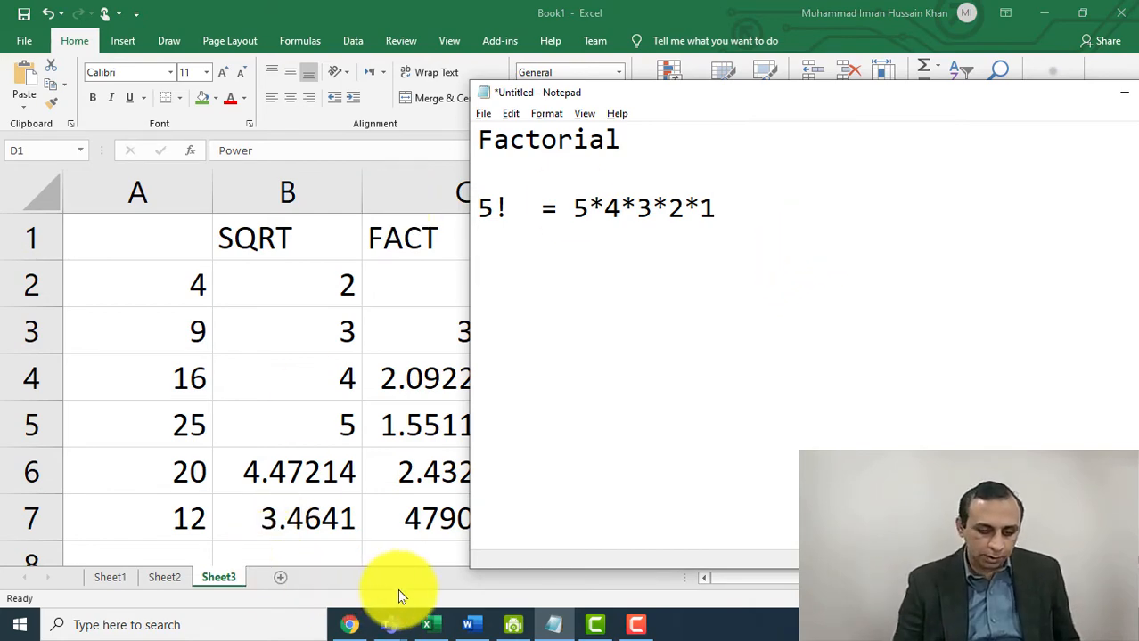
left_click(470, 622)
left_click(515, 453)
scroll(521, 453, "down", 3)
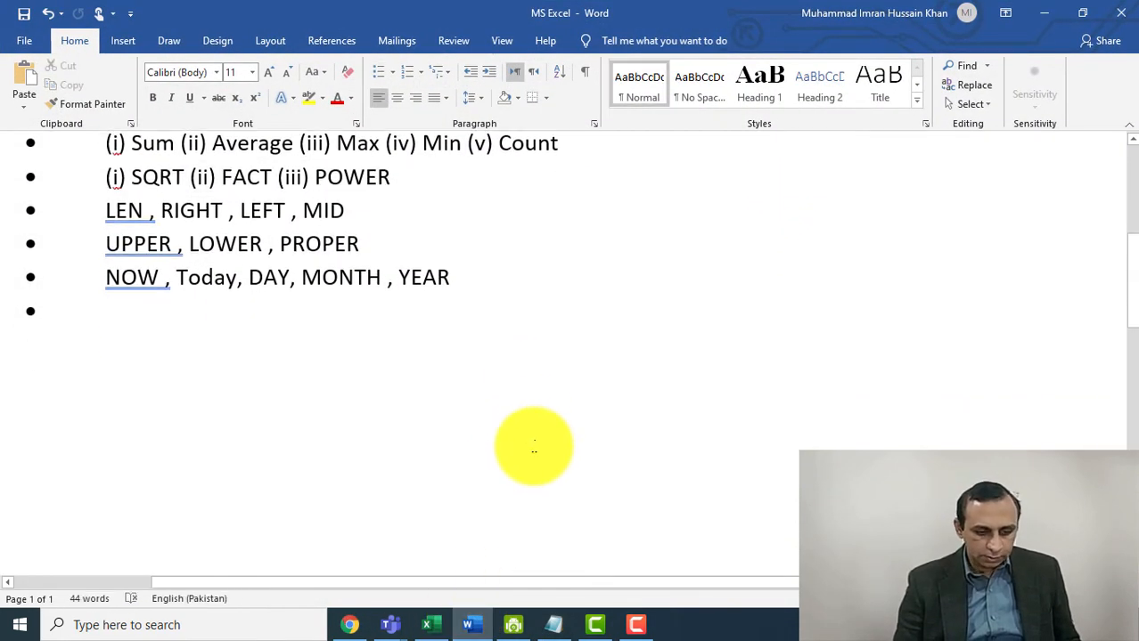
scroll(499, 412, "down", 5)
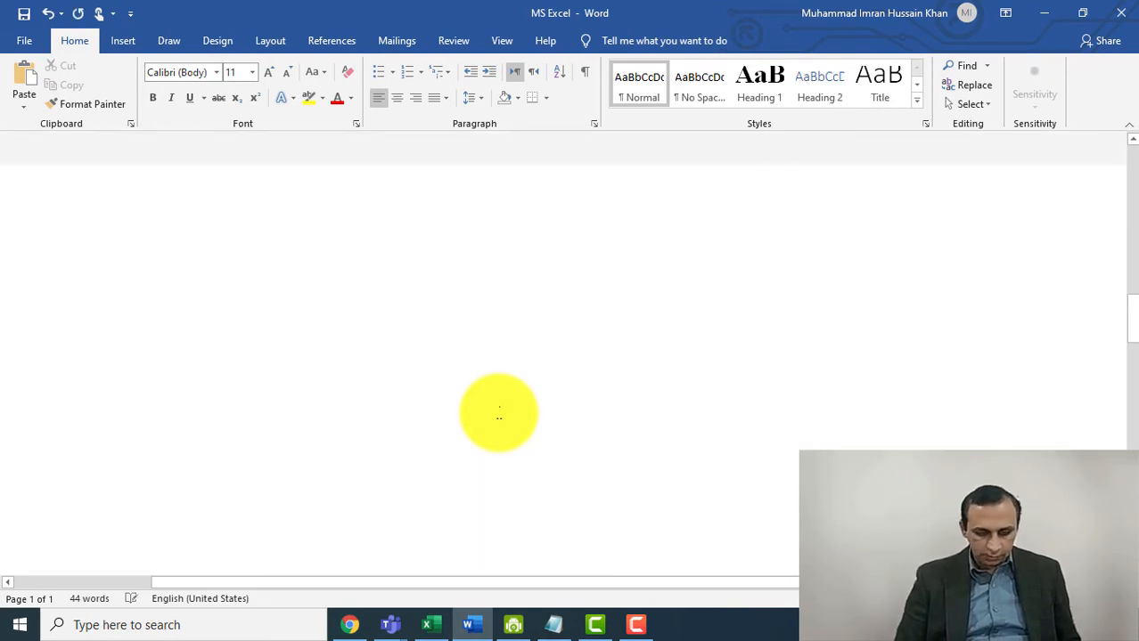
scroll(499, 412, "down", 1)
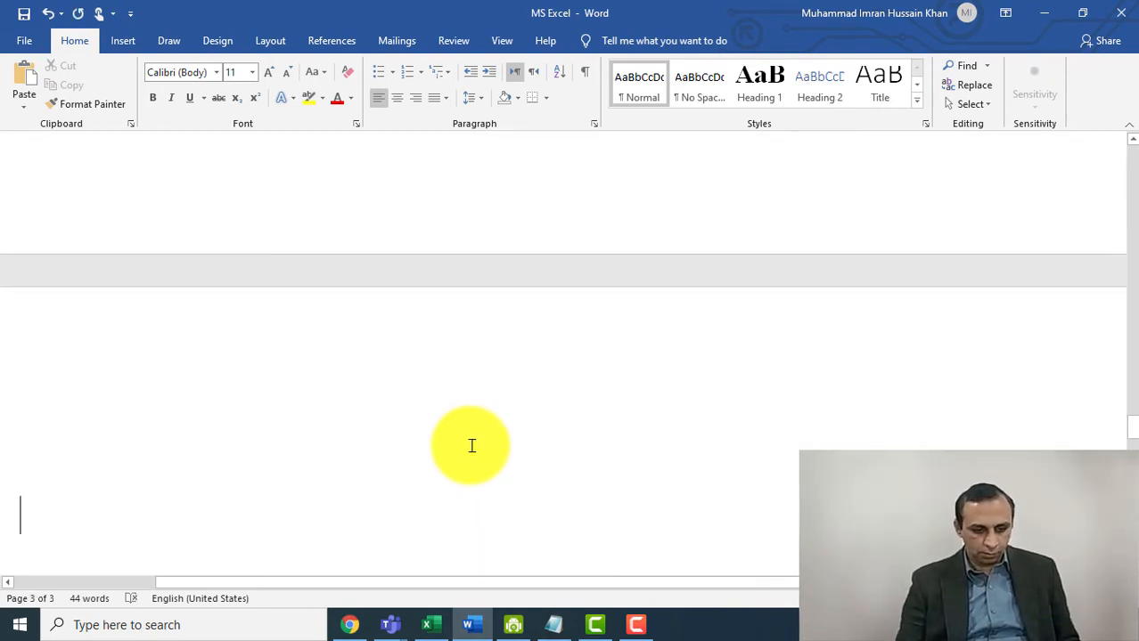
type("Power:")
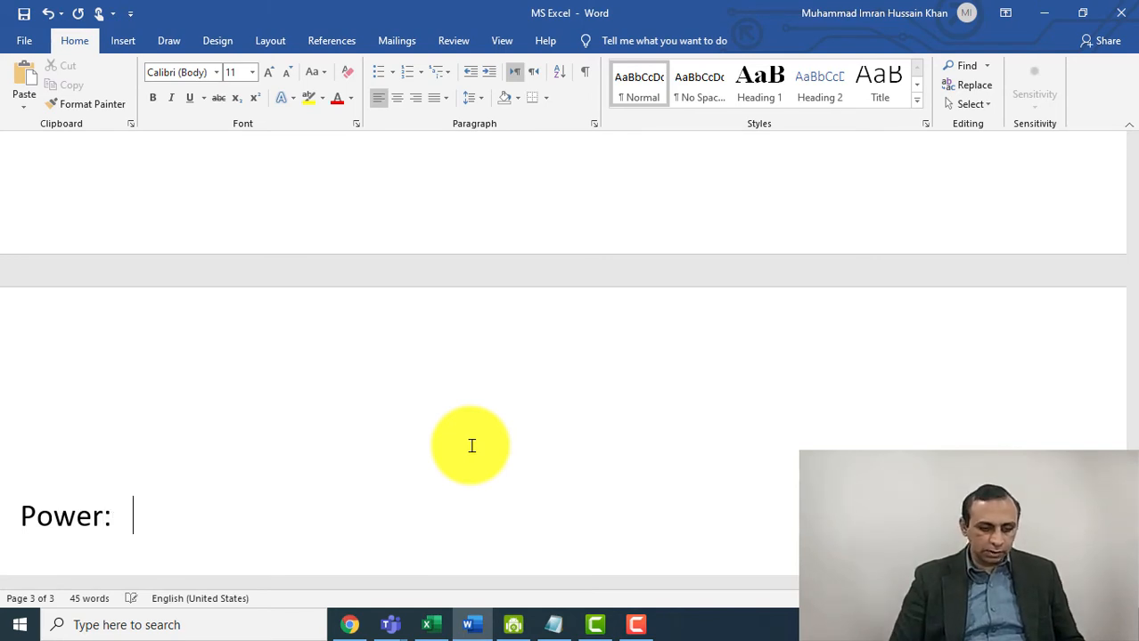
key("Return")
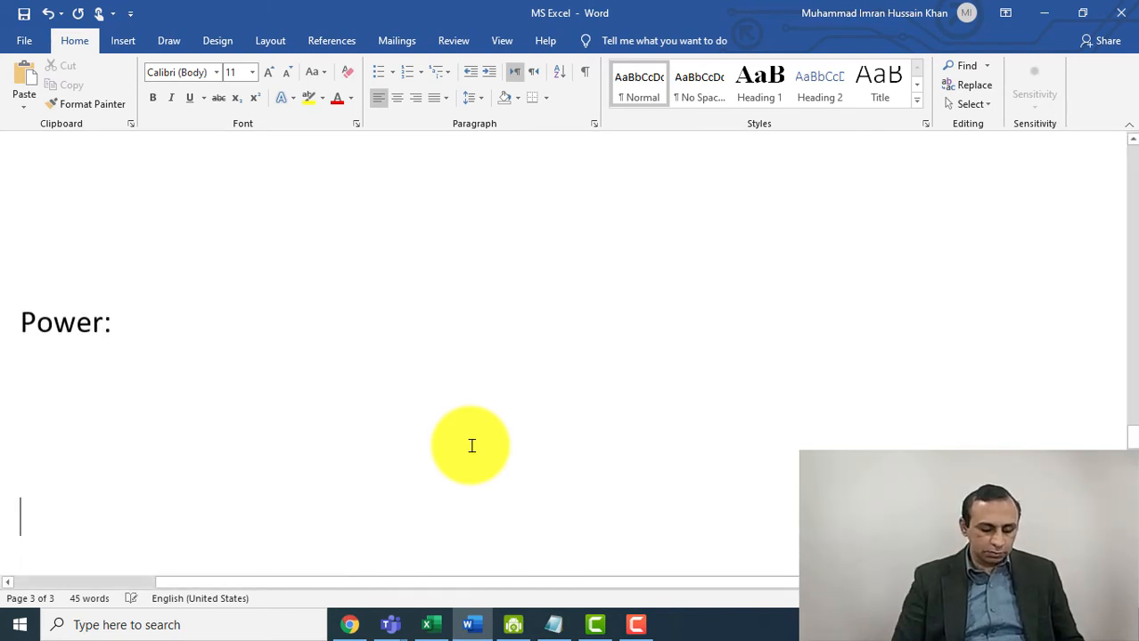
- Write "Exponent" followed by a ^ symbol on the line below "Power:"
type("Exponsen")
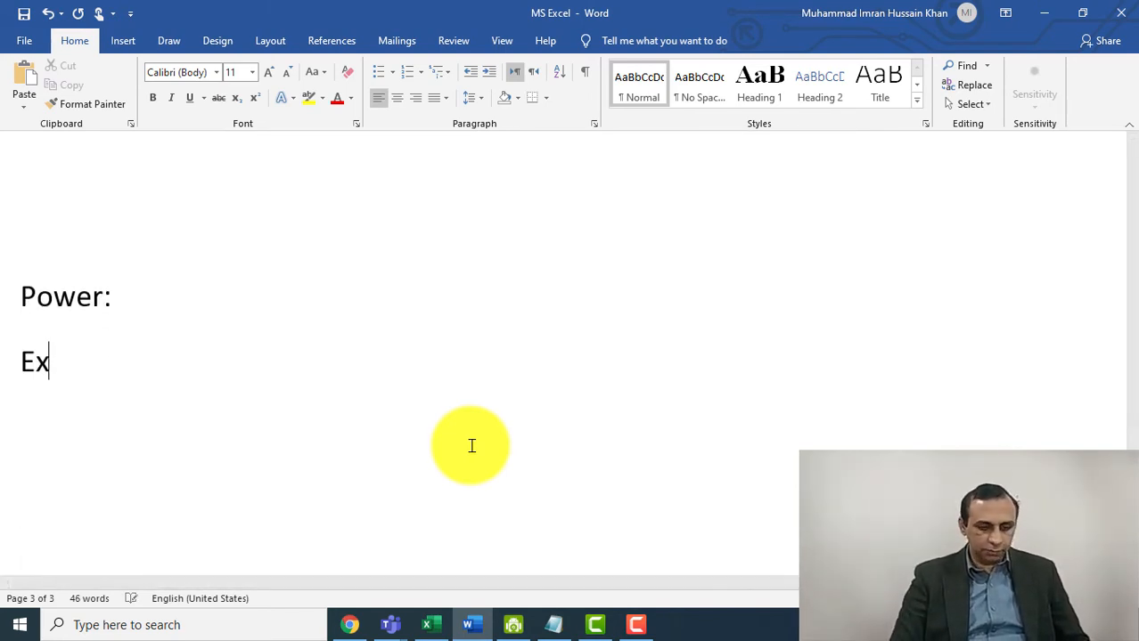
key("BackSpace")
key("BackSpace")
key("BackSpace")
type("ent")
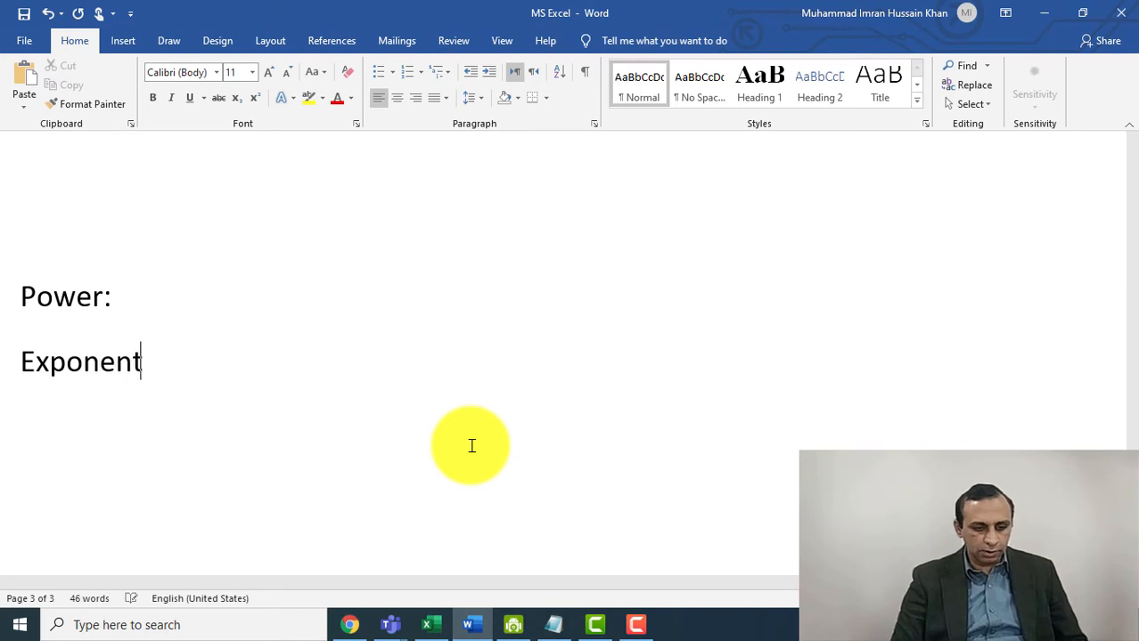
type("   ^")
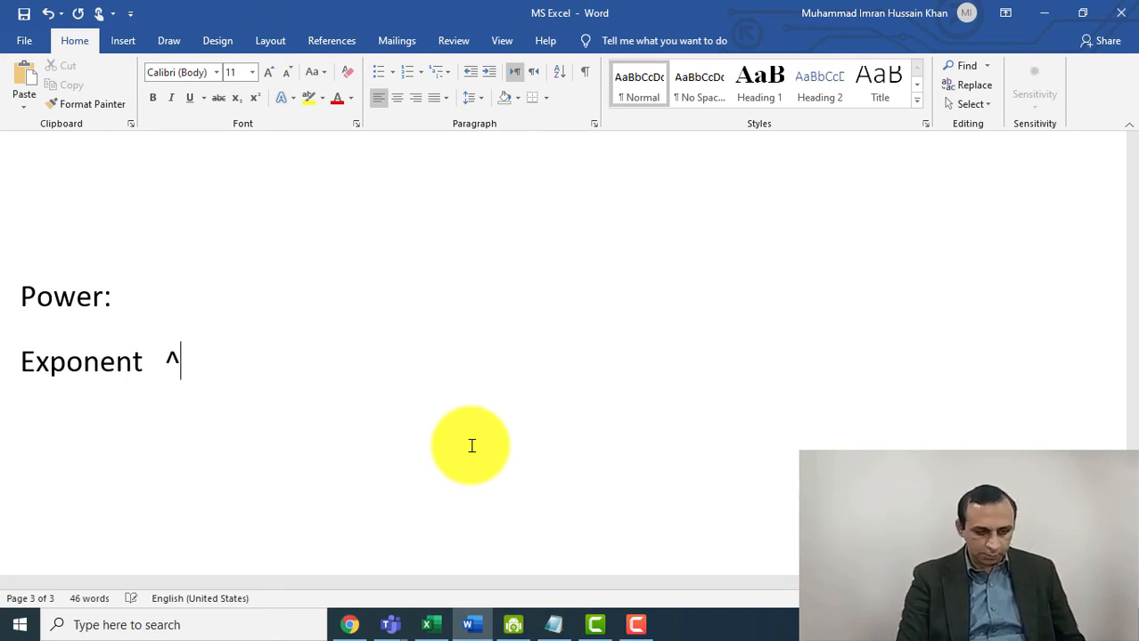
- Enlarge the ^ symbol after "Exponent" to 29 pt
key("shift+Left")
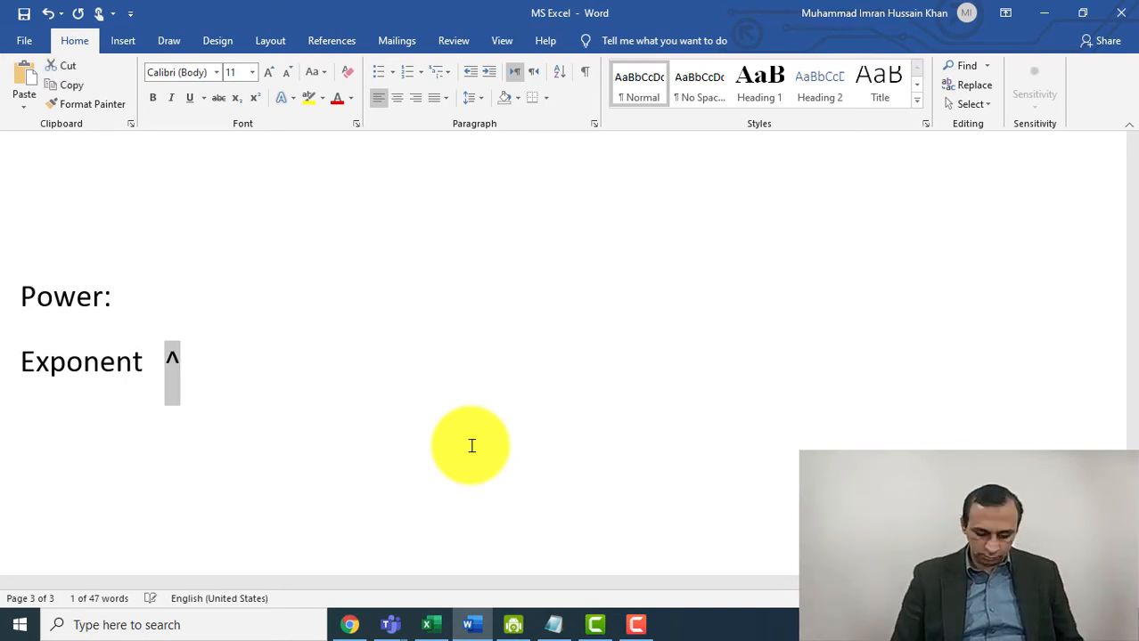
key("ctrl+bracketright")
key("ctrl+bracketright")
key("ctrl+bracketright")
key("ctrl+bracketright")
key("ctrl+bracketright")
key("ctrl+bracketright")
key("ctrl+bracketright")
key("ctrl+bracketright")
key("ctrl+bracketright")
key("ctrl+bracketright")
key("ctrl+bracketright")
key("ctrl+bracketright")
key("ctrl+bracketright")
key("ctrl+bracketright")
key("ctrl+bracketright")
key("ctrl+bracketright")
key("ctrl+bracketright")
- Change the "Power:" line to read "Power function"
key("Up")
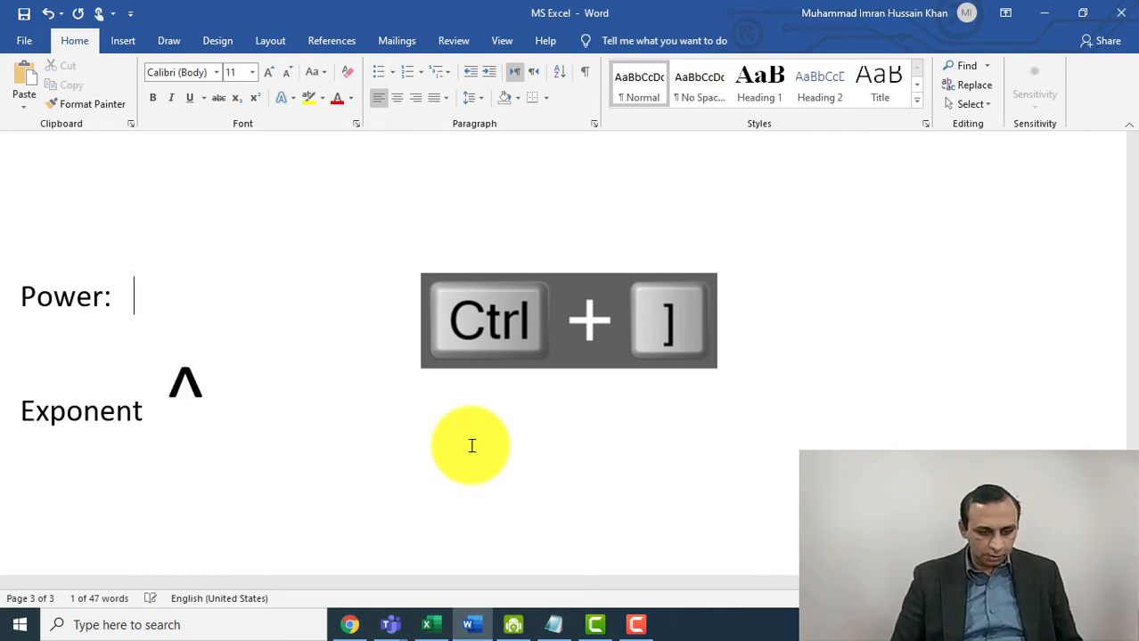
key("Up")
key("Down")
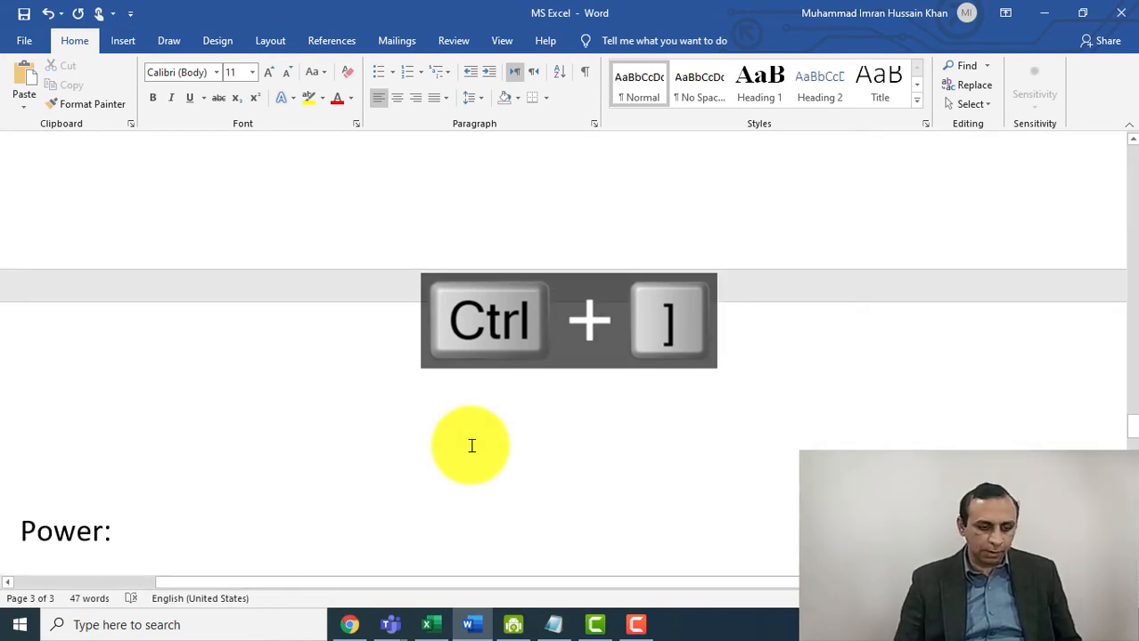
scroll(472, 445, "down", 6)
scroll(579, 412, "up", 5)
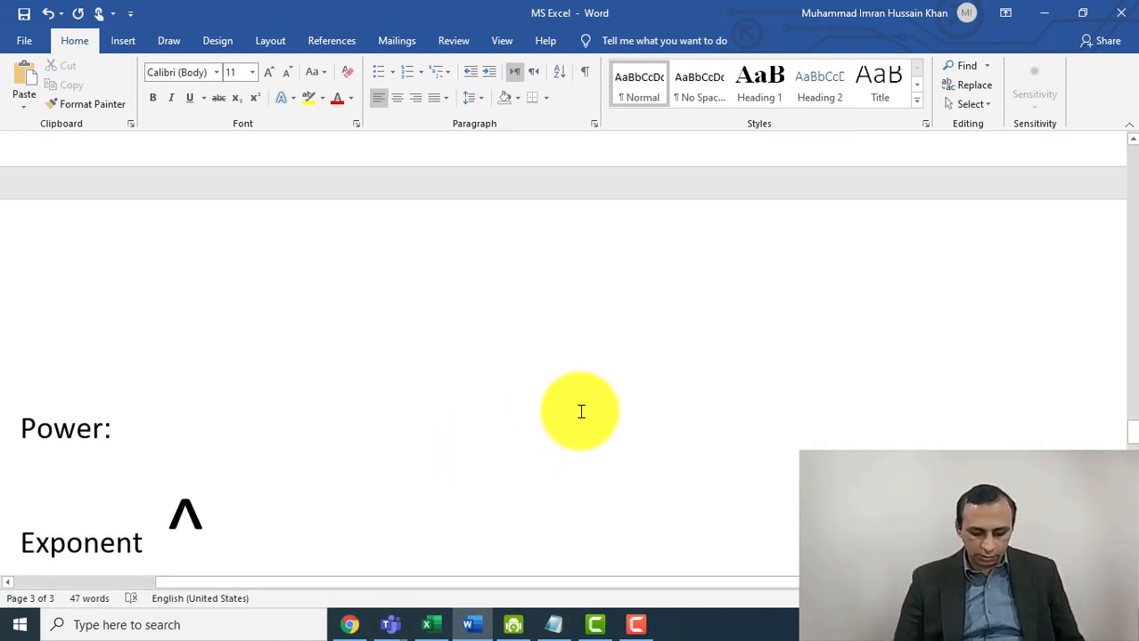
type("function")
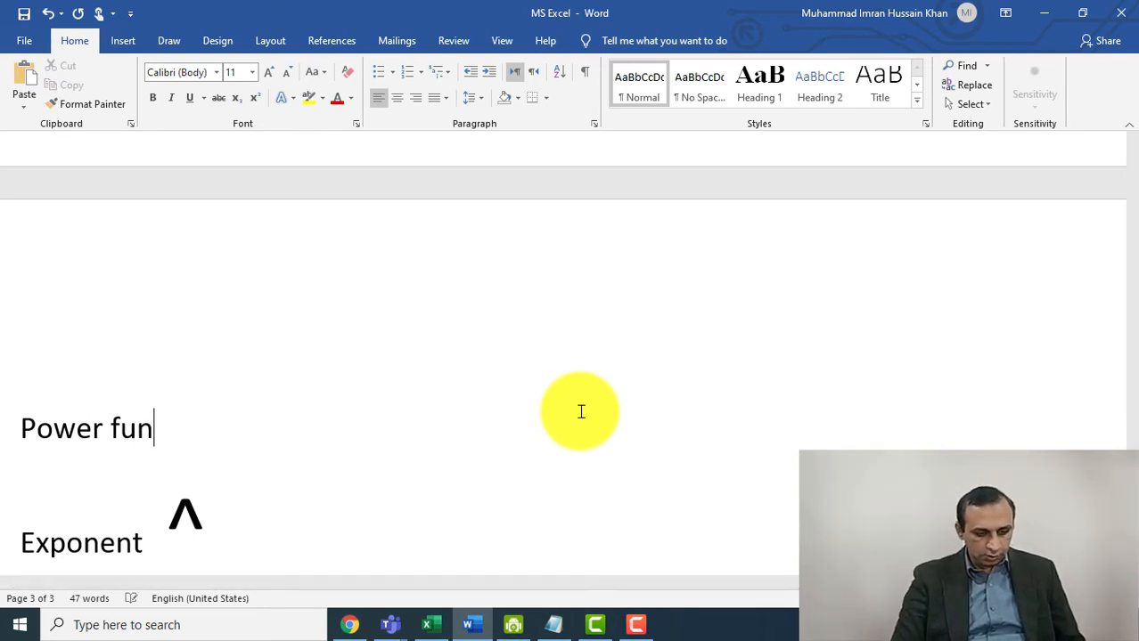
- Highlight the ^ symbol on the Exponent line, and add "Shift + 6" after it
key("Down")
key("Down")
key("Down")
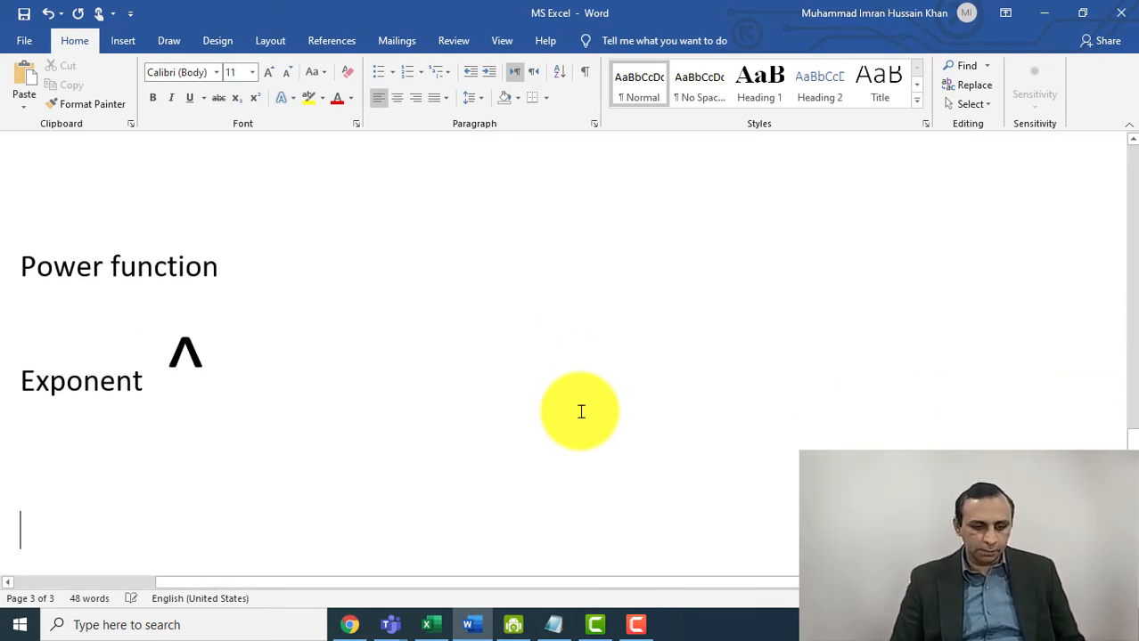
key("Up")
key("Up")
key("Up")
key("Down")
key("shift+Left")
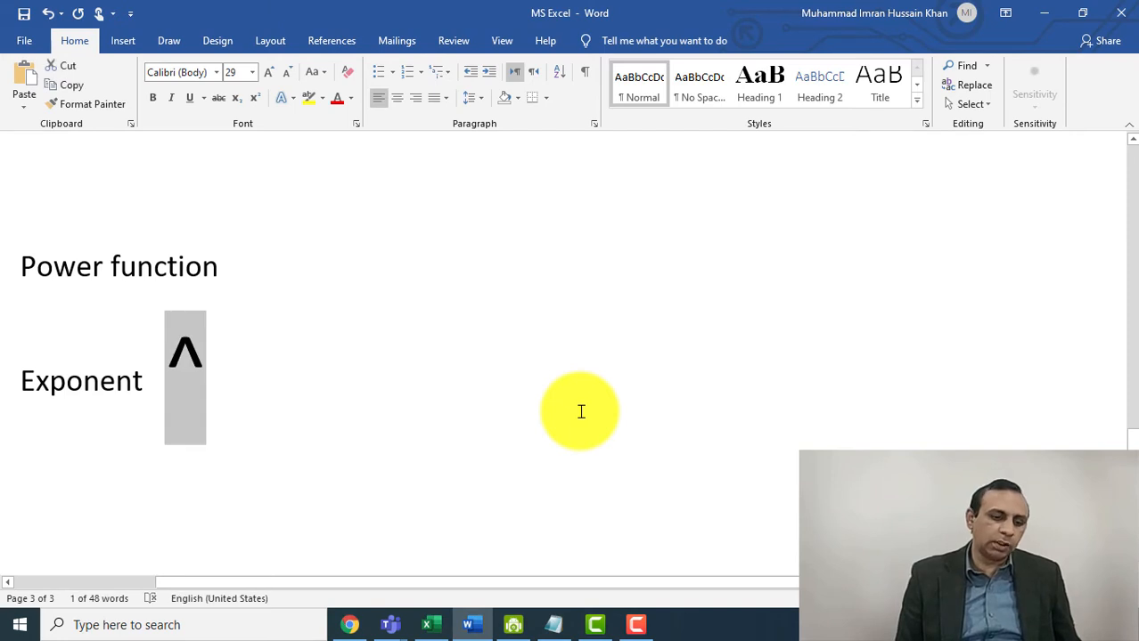
key("Right")
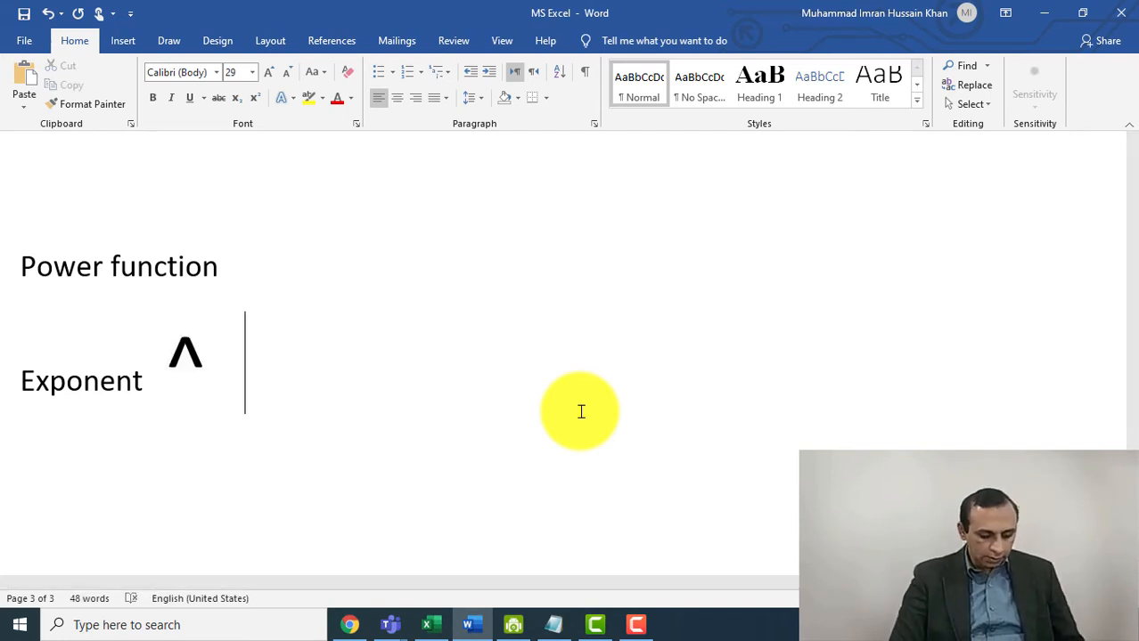
type("Shift + ")
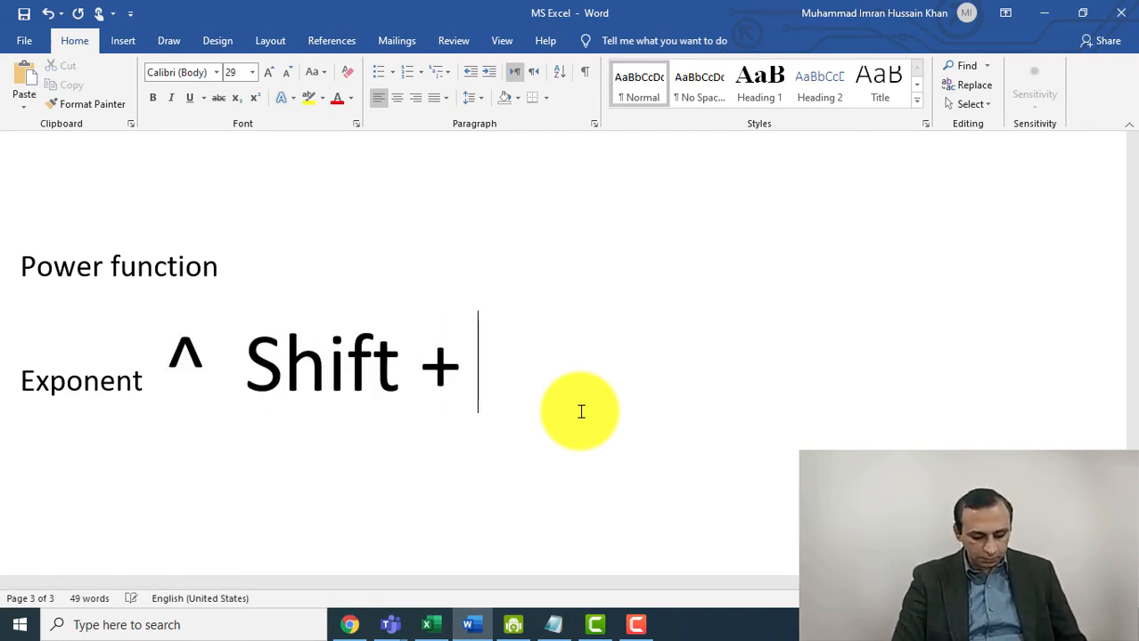
type("6")
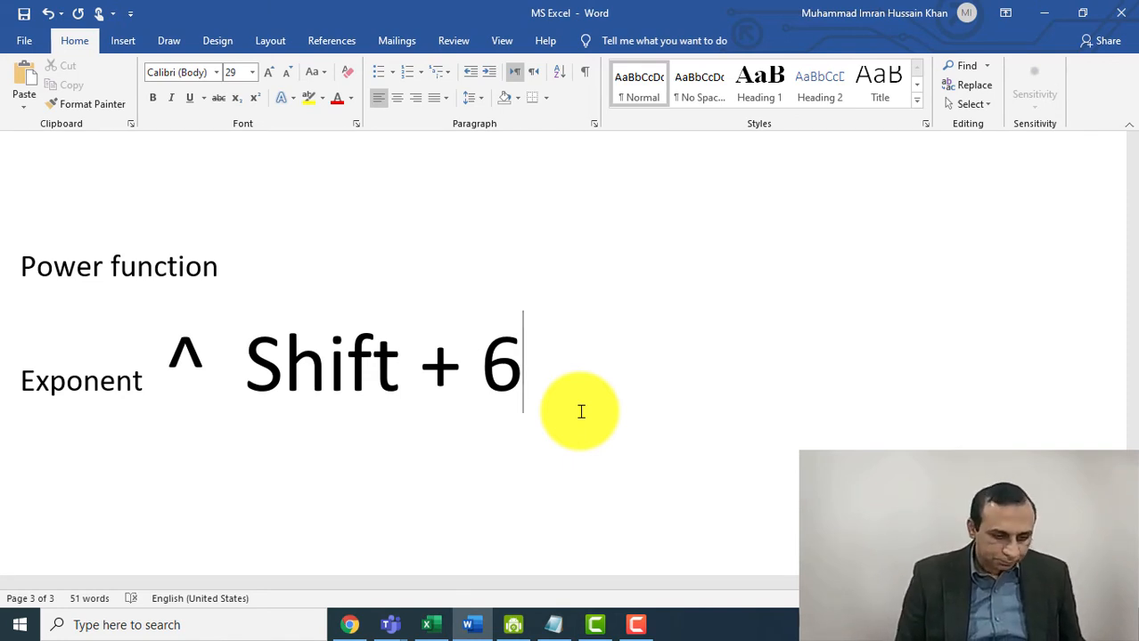
- Write "A2" on a new line below the Exponent line, formatting the 2 as superscript
key("Return")
key("Return")
key("Return")
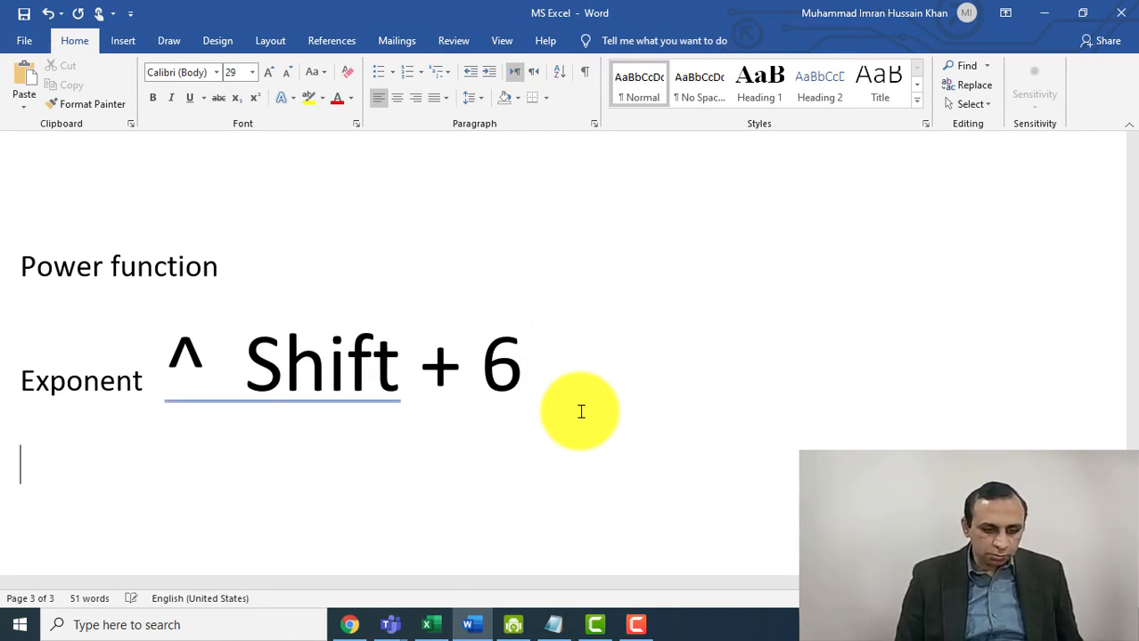
type("a")
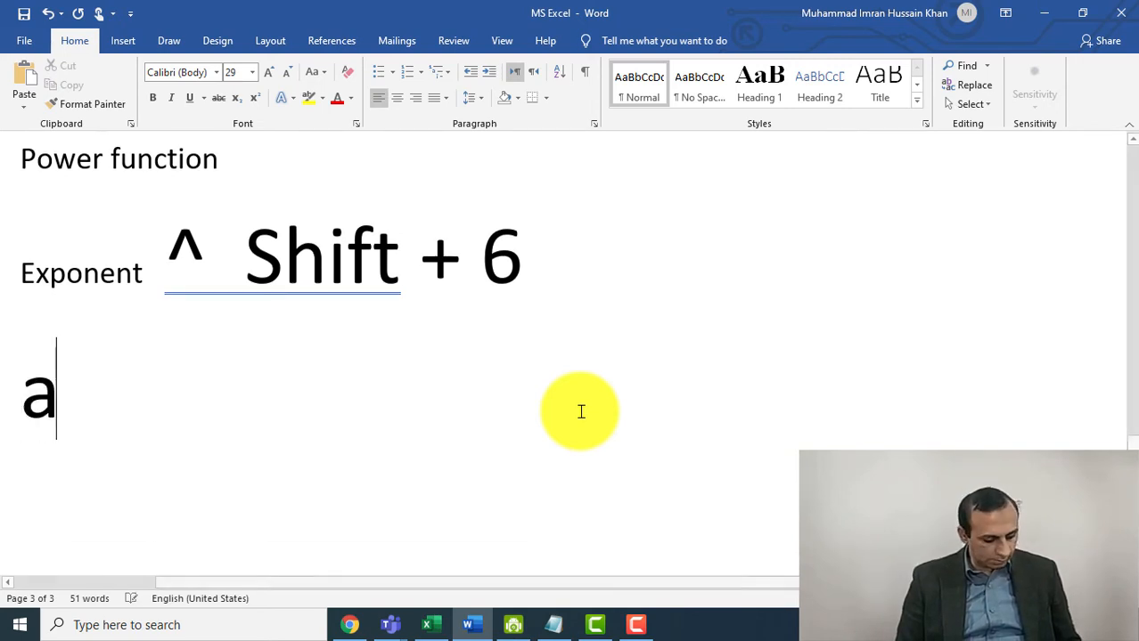
key("BackSpace")
type("A2")
key("shift+Left")
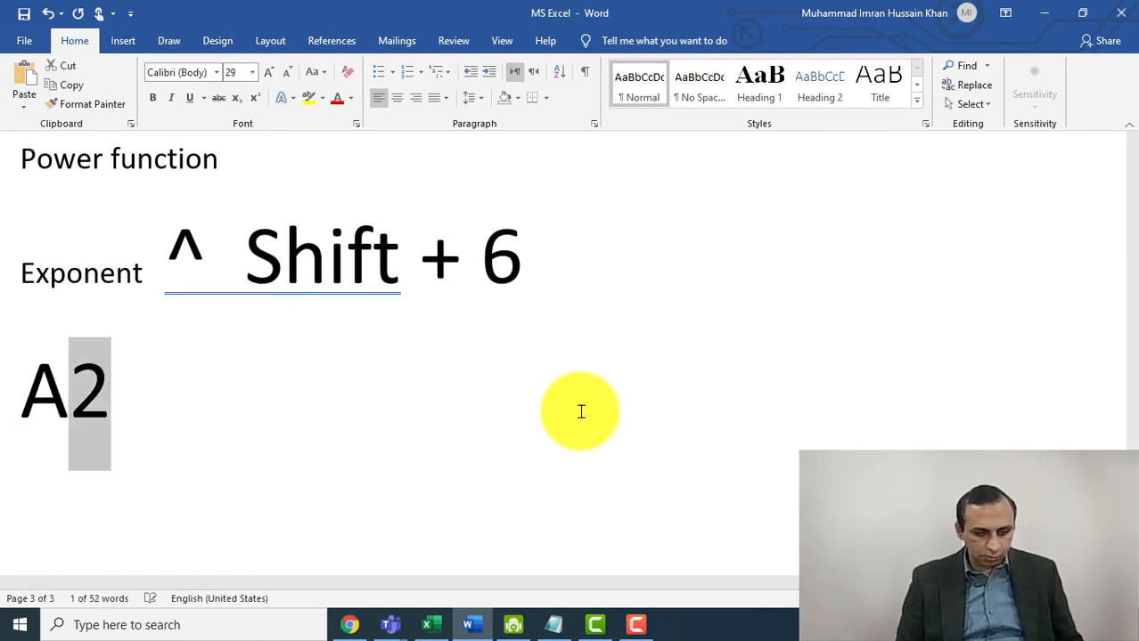
key("ctrl+equal")
key("ctrl+shift+equal")
key("Right")
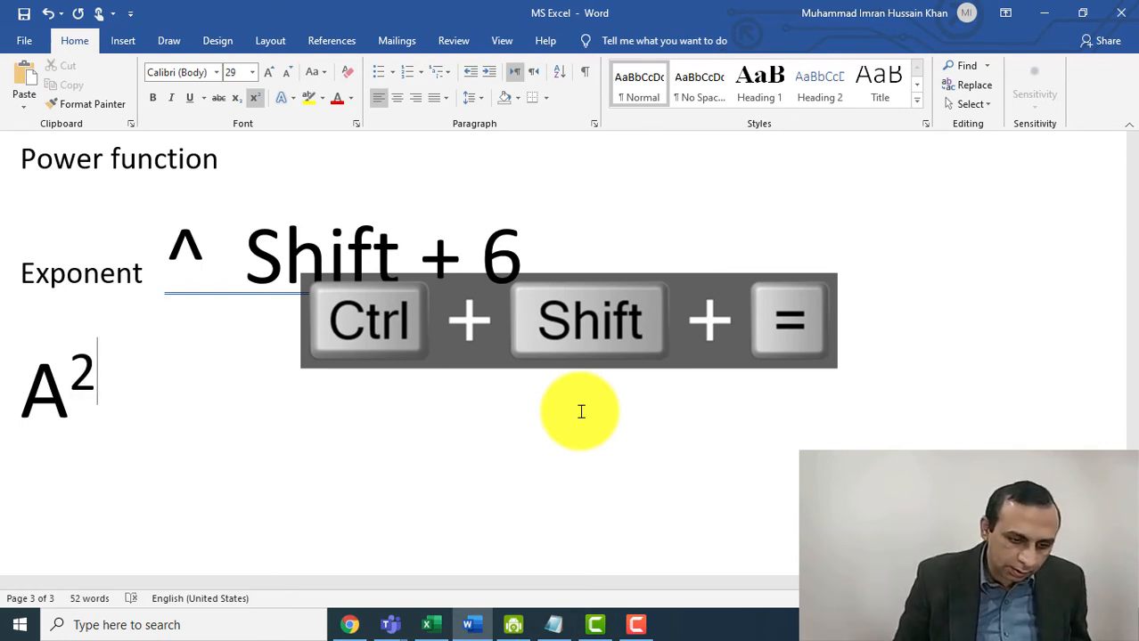
- Replace the superscript 2 after the A with a superscript 3, and return to normal text formatting
key("BackSpace")
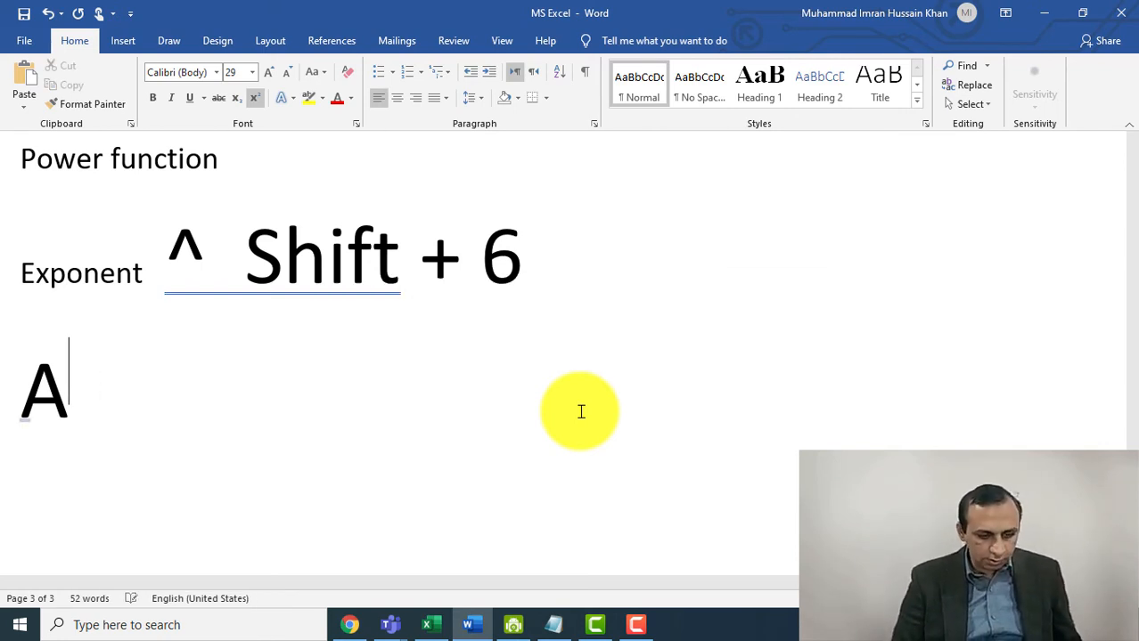
type("3")
key("ctrl+equal")
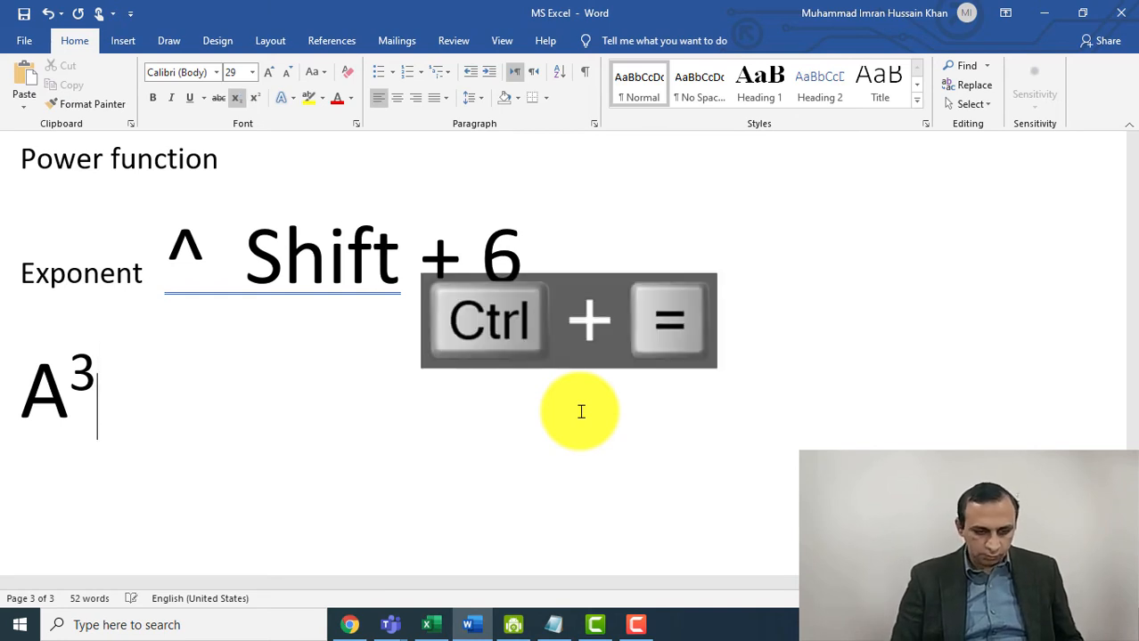
key("ctrl+equal")
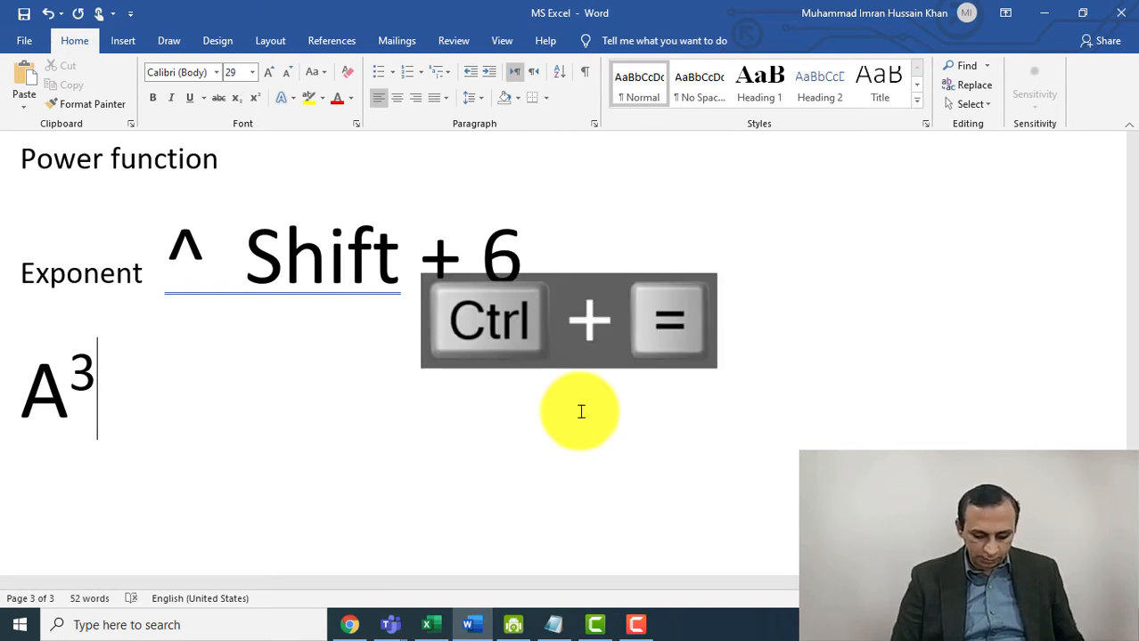
- Write "= AXAXA" after the A with superscript 3
type("= A")
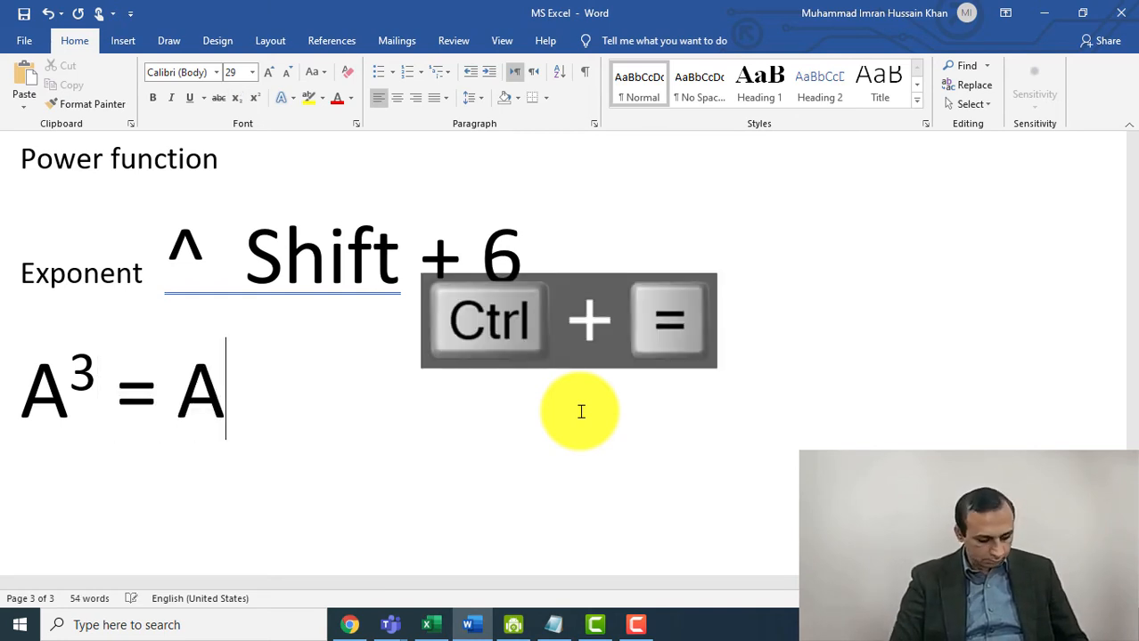
type("XAZ")
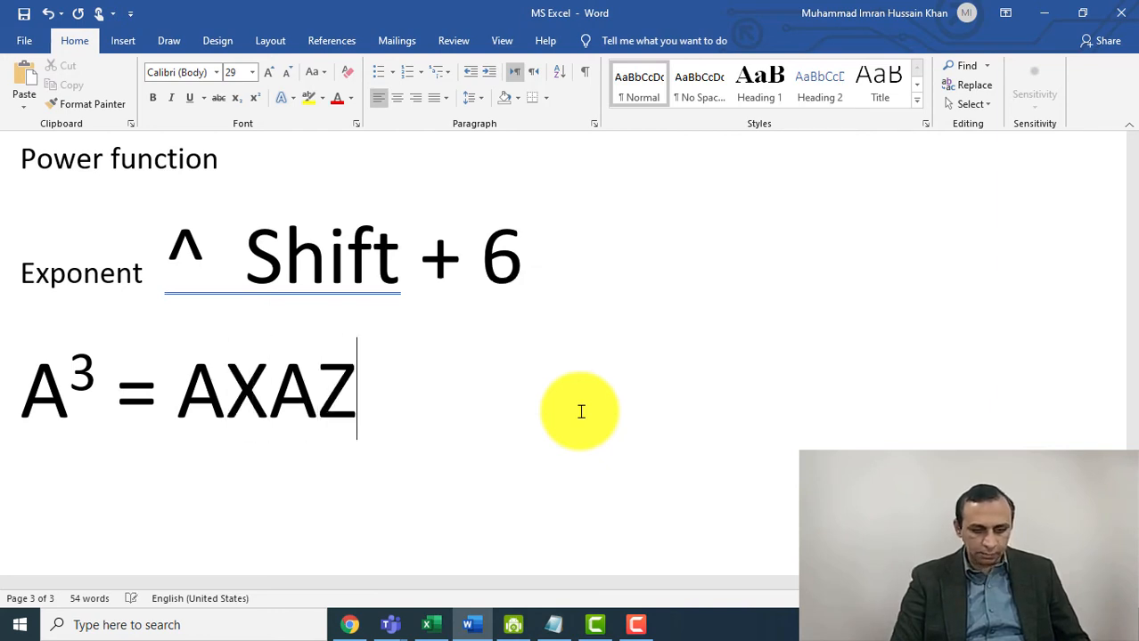
key("BackSpace")
type("XA")
- Space out the letters of the product so that it reads "A X A X A"
key("Left")
key("Left")
key("Left")
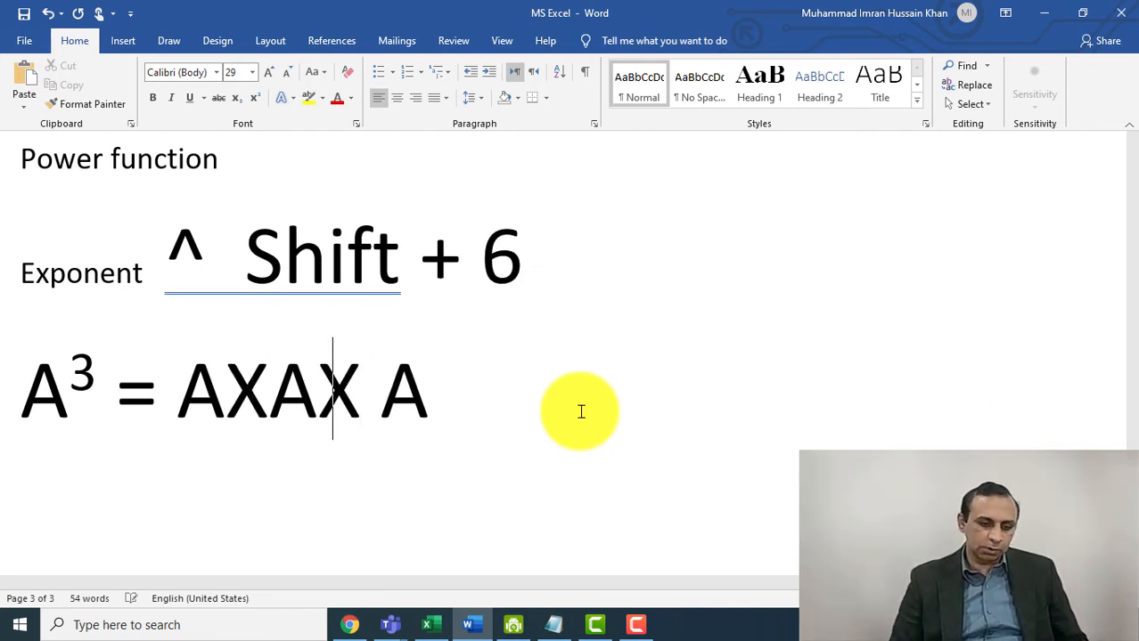
key("Left")
key("Left")
key("Left")
key("Right")
key("Right")
key("Right")
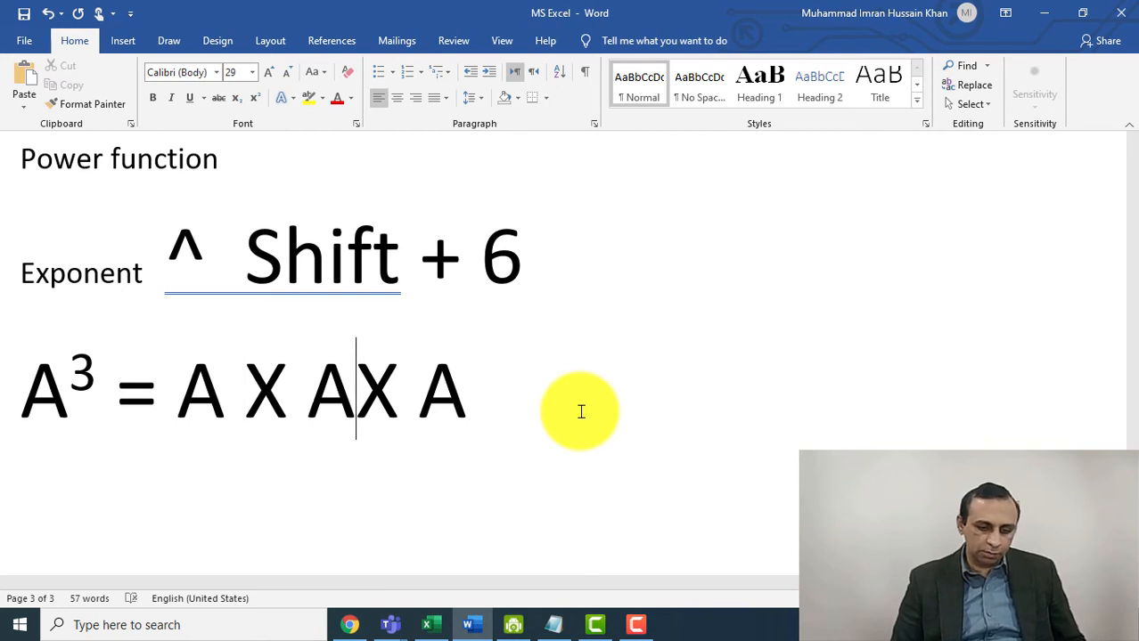
key("Right")
key("Right")
key("Right")
key("Left")
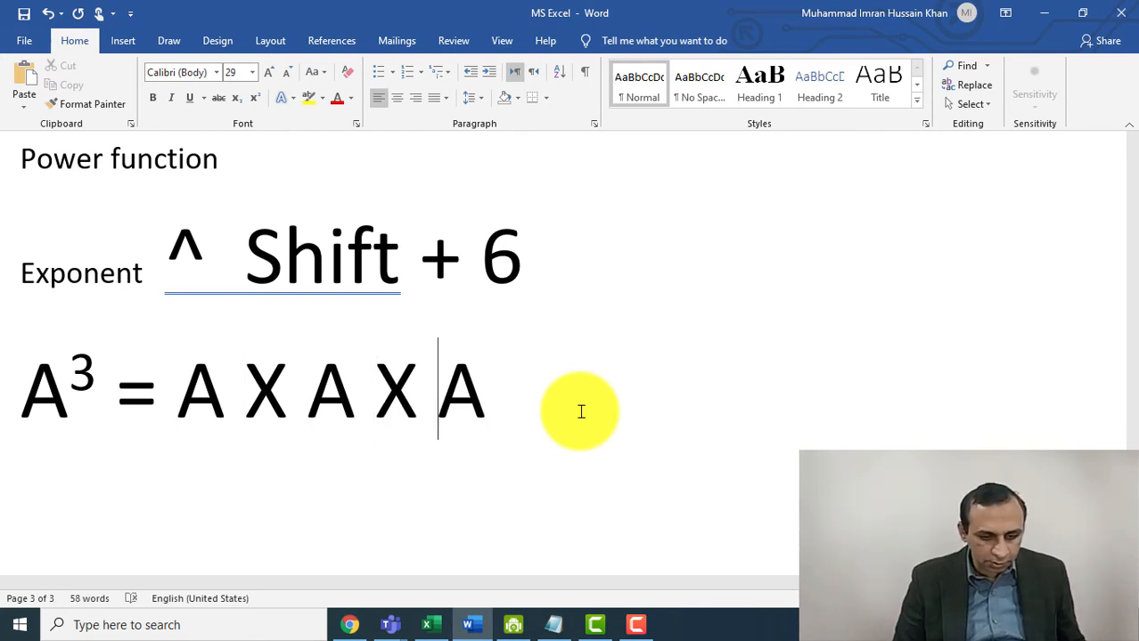
- Replace both X signs in the product with asterisks so that it reads "A * A * A"
key("Left")
key("Left")
key("shift+Right")
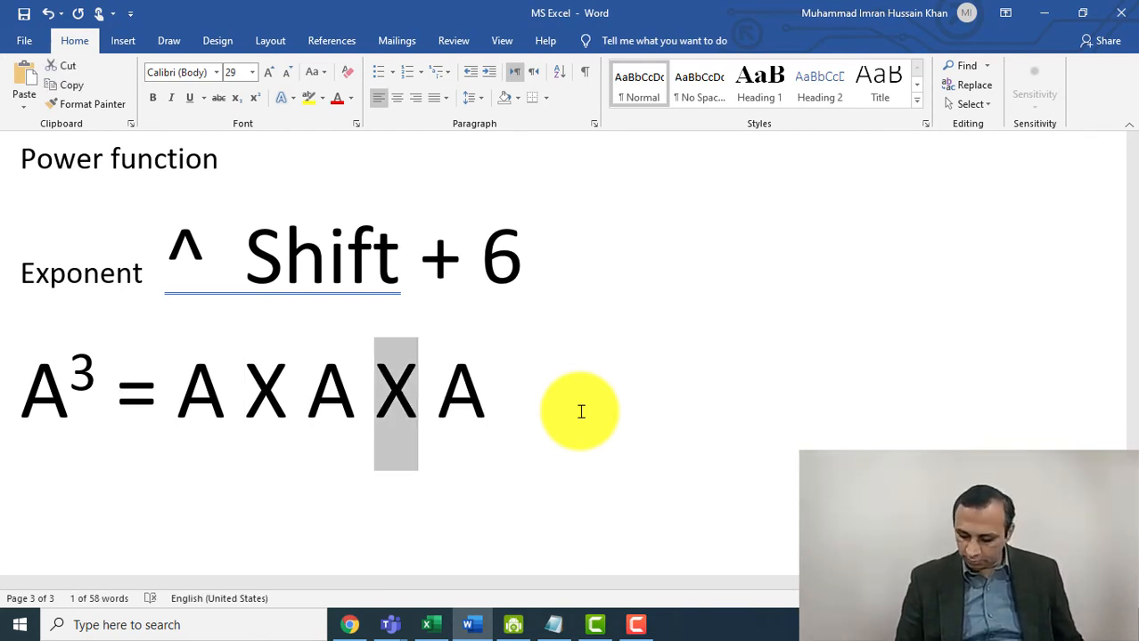
type("*")
key("Left")
key("Left")
key("Left")
key("BackSpace")
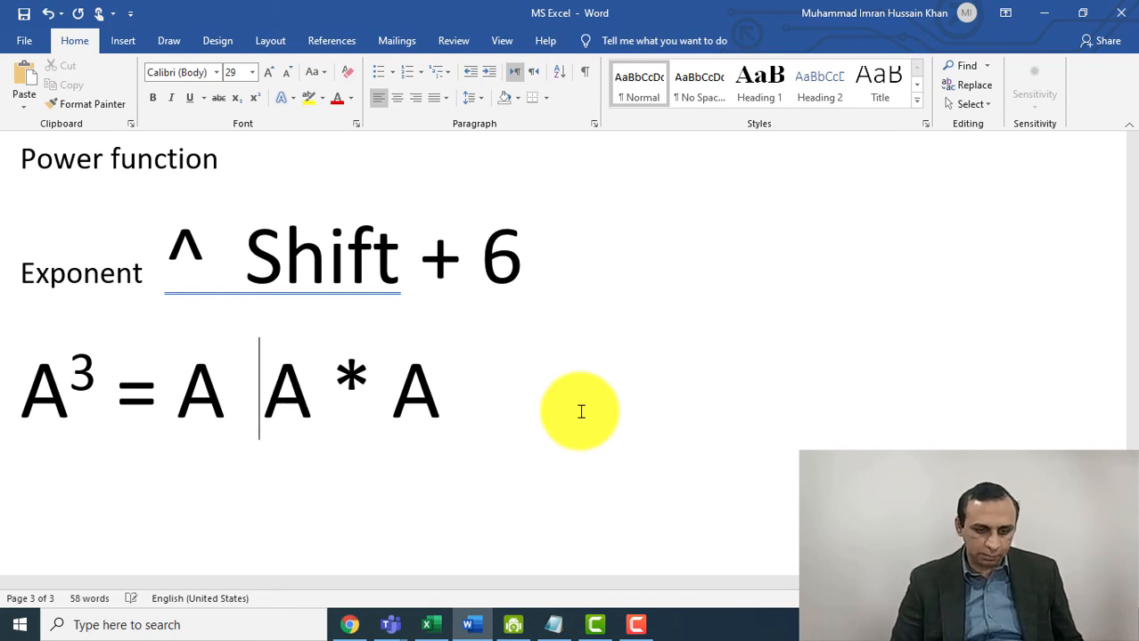
type("*")
key("End")
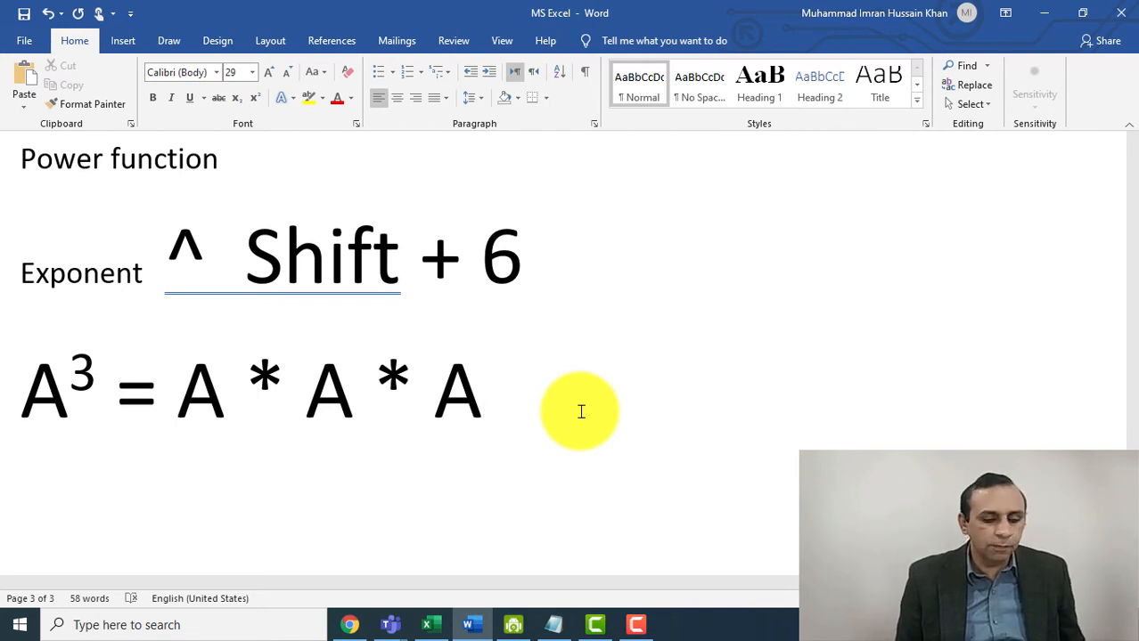
key("Left")
key("Left")
key("Left")
key("Left")
key("Right")
key("Right")
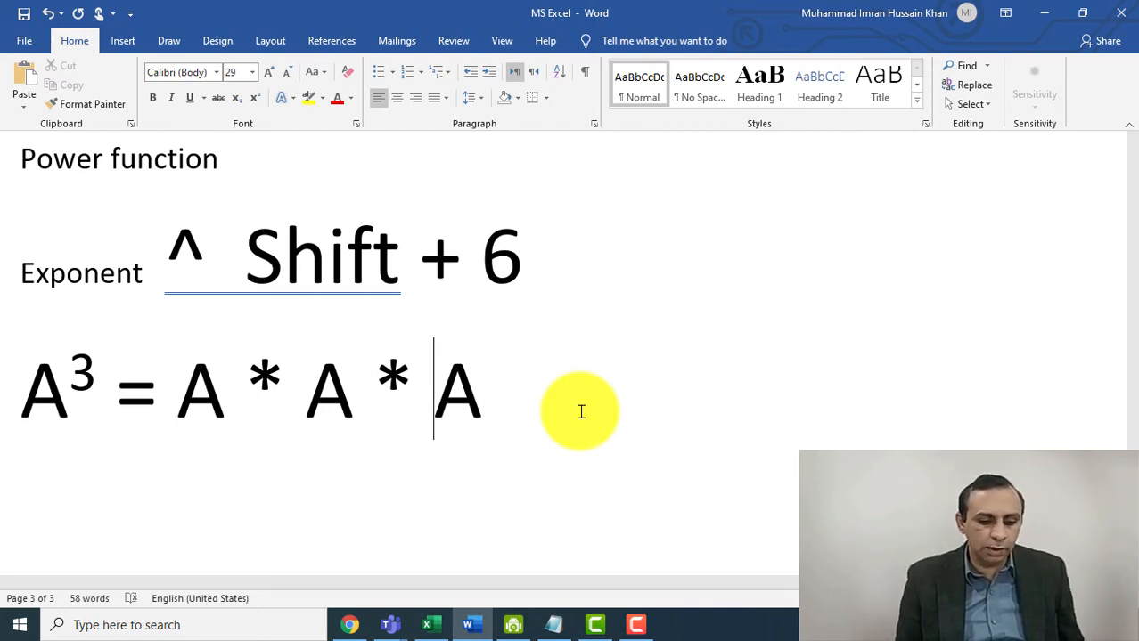
key("Down")
key("Down")
key("Up")
key("Up")
key("Up")
key("Up")
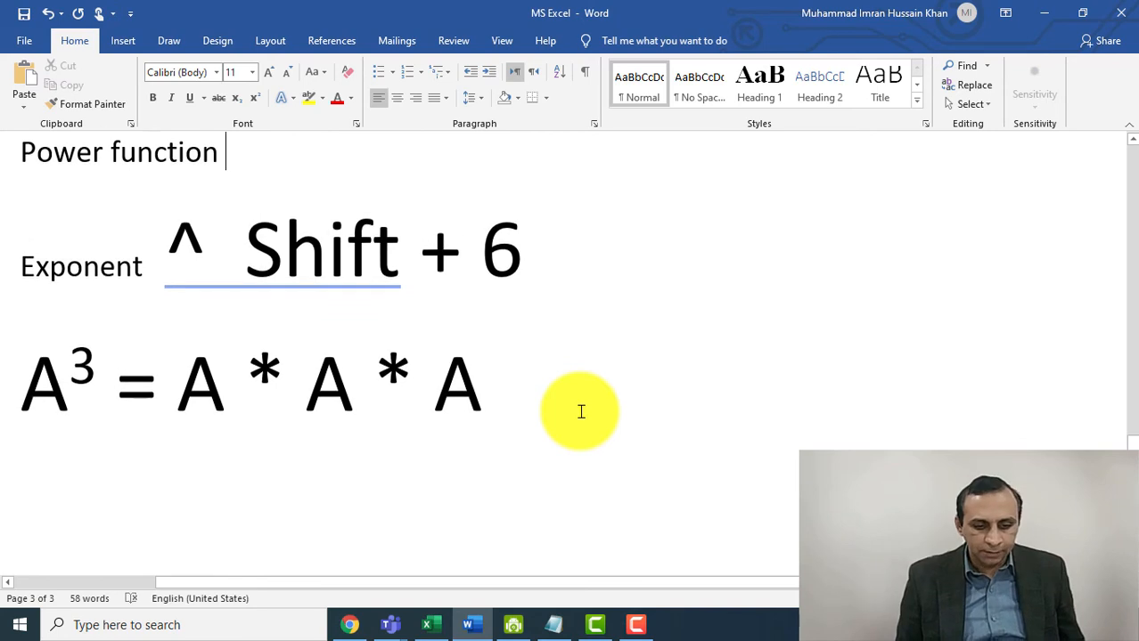
key("Down")
key("Left")
key("Left")
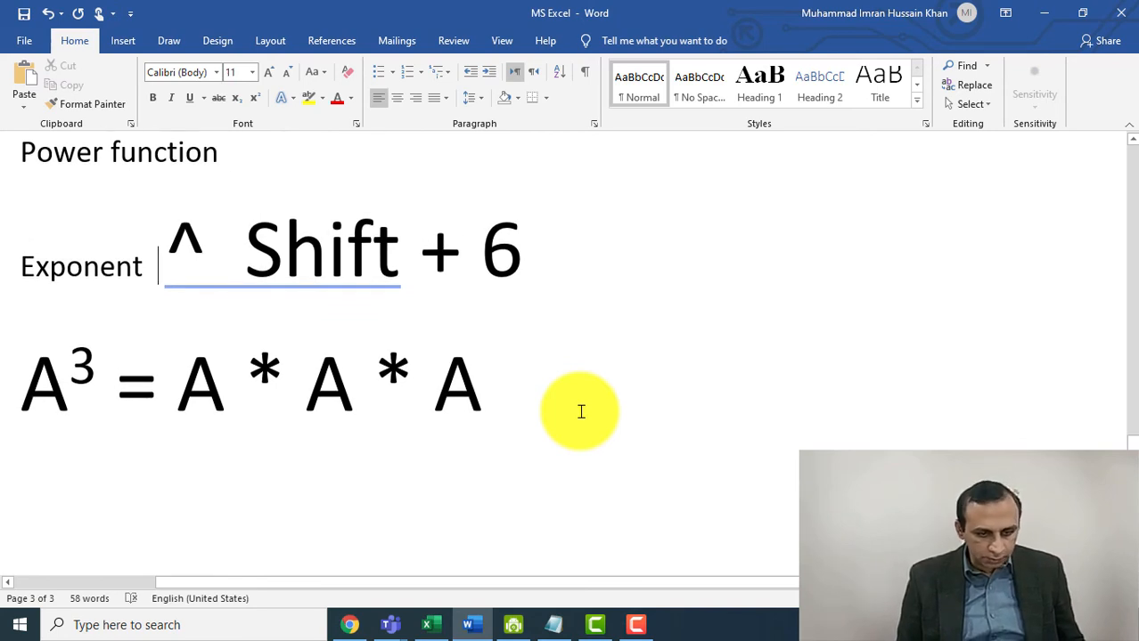
key("shift+Up")
key("Left")
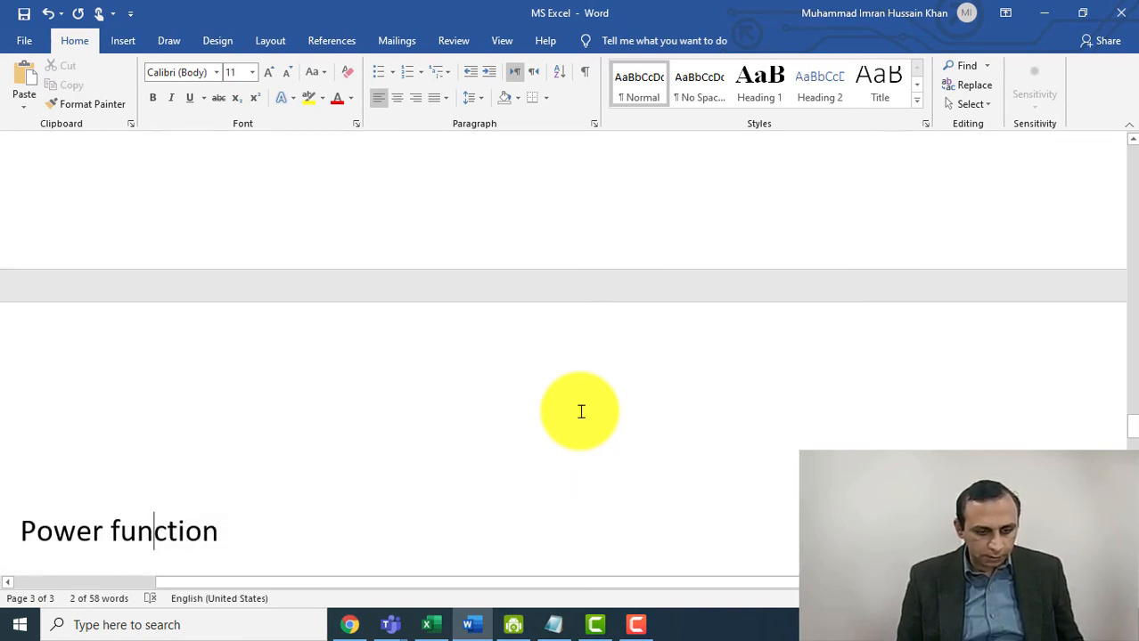
key("Left")
- Add "= POWER (B,P)" at the end of the "Power function" line
key("Down")
key("Down")
key("Up")
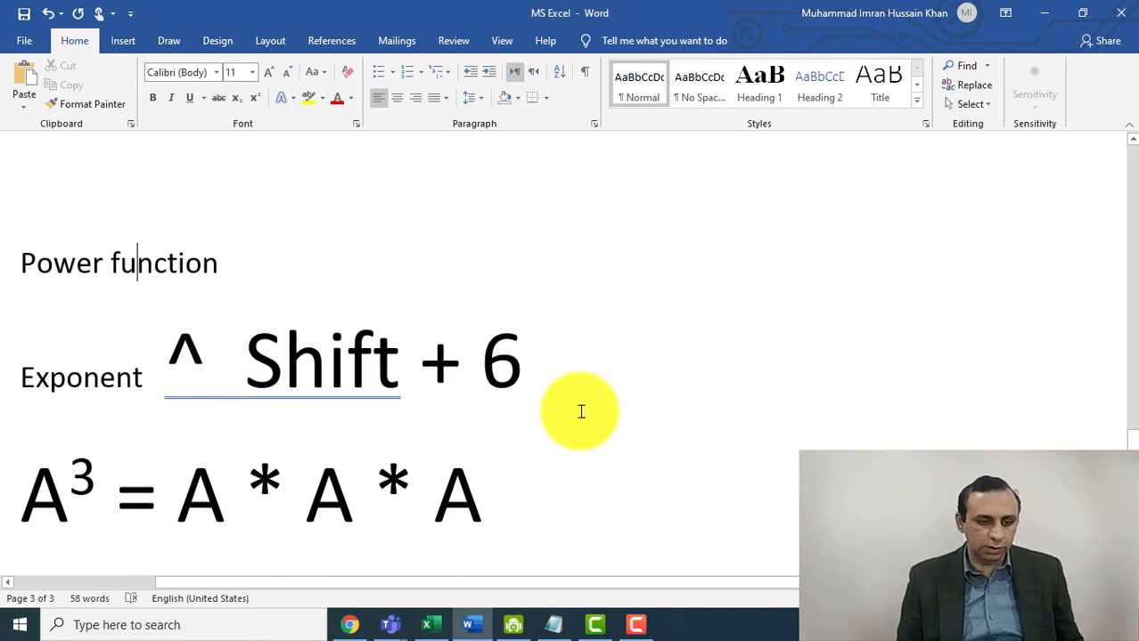
key("End")
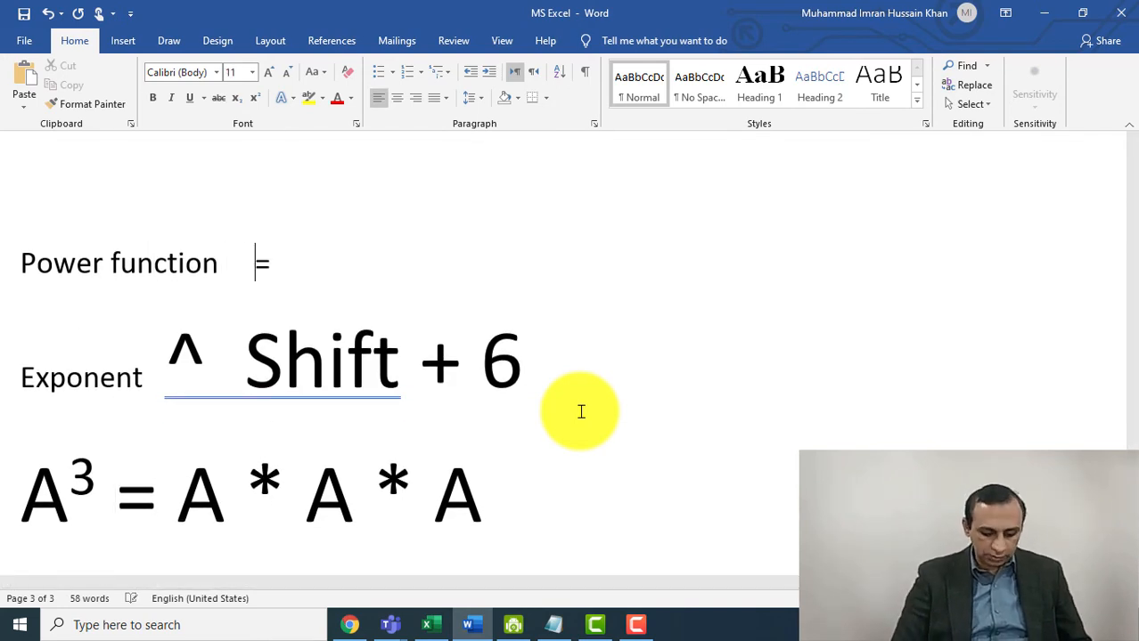
type("= POWER (")
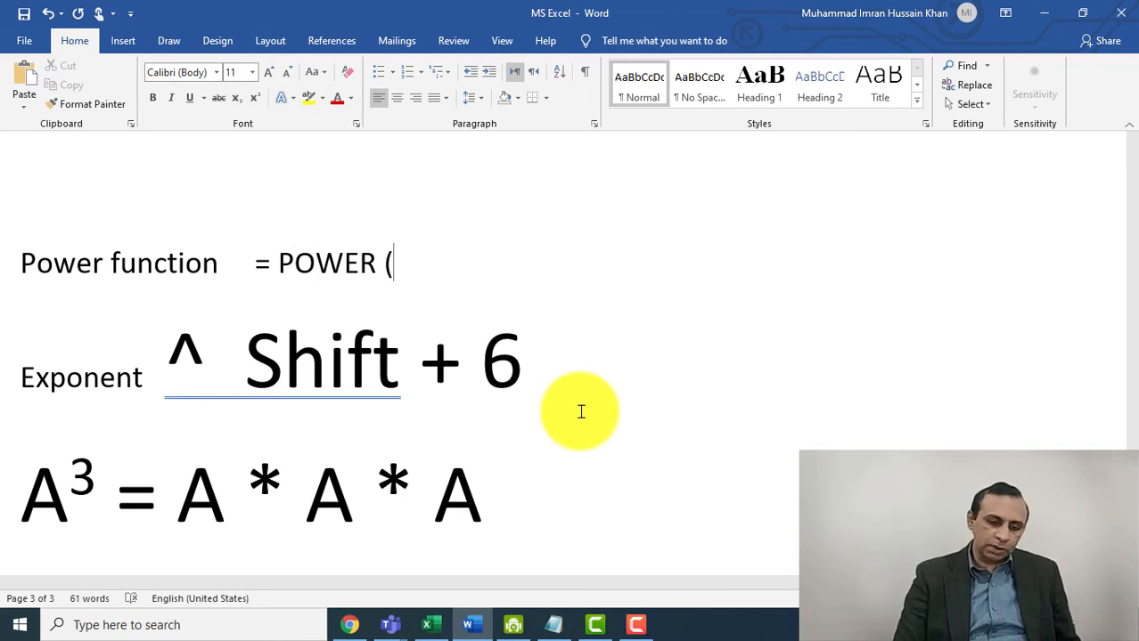
type("B,")
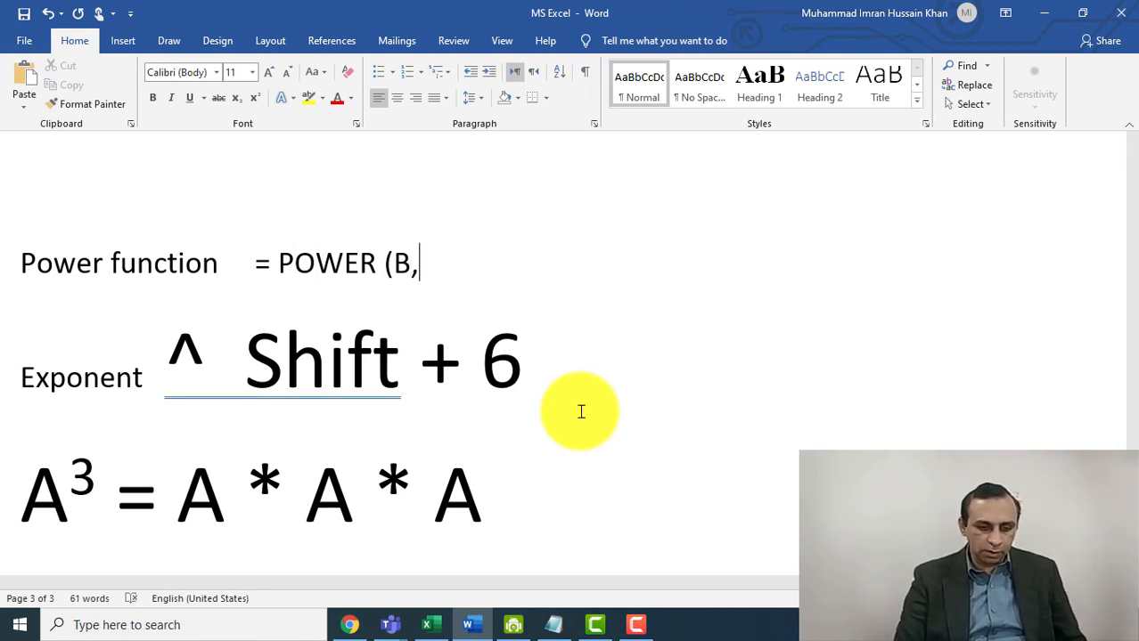
type("P)")
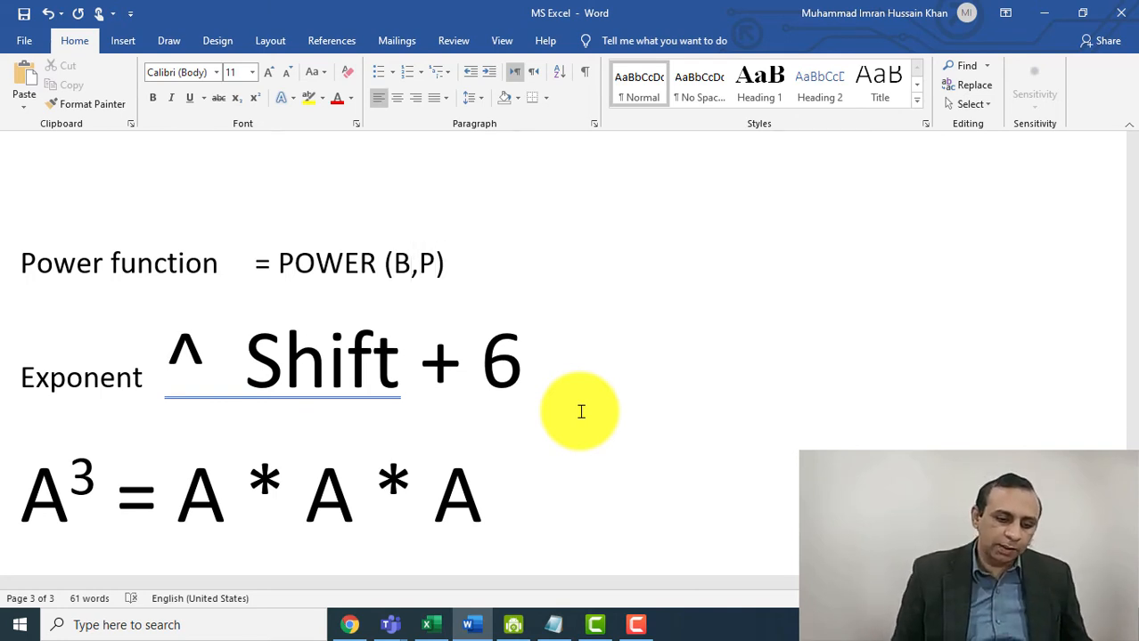
- Point out the B and P arguments of the POWER syntax by selecting within the parentheses, and clear the selection
key("shift+Left")
key("Right")
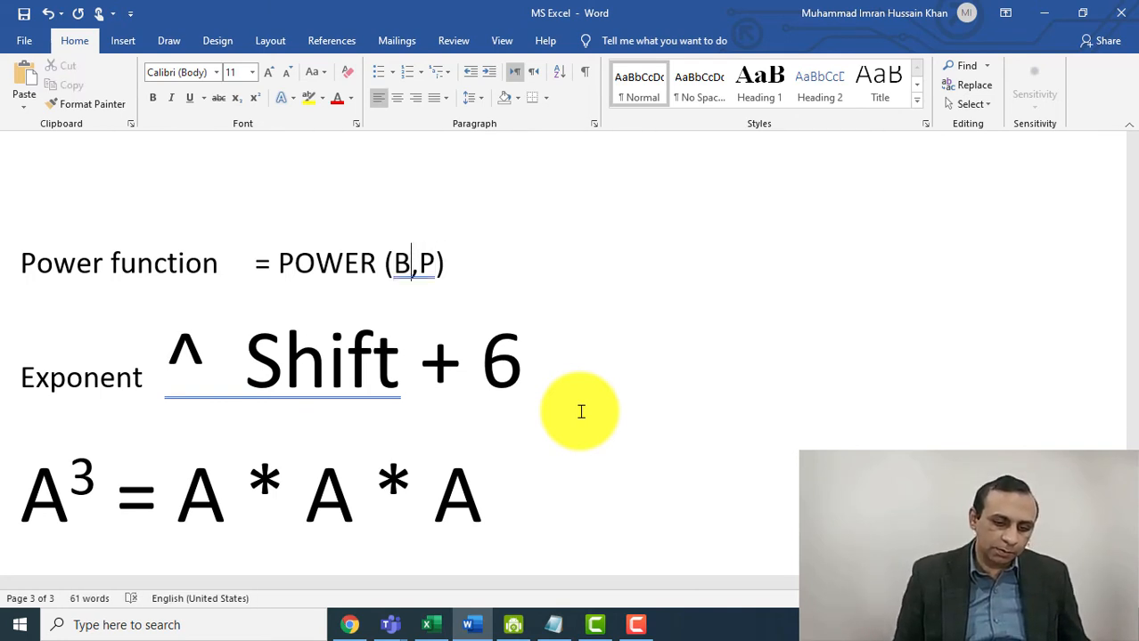
key("shift+Right")
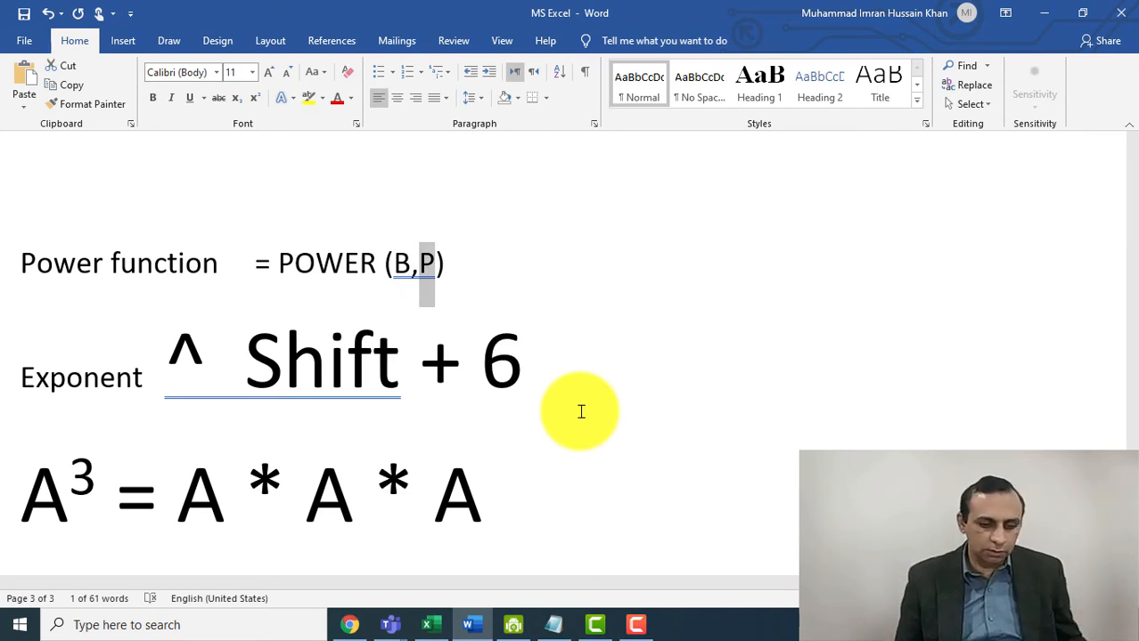
left_click(580, 412)
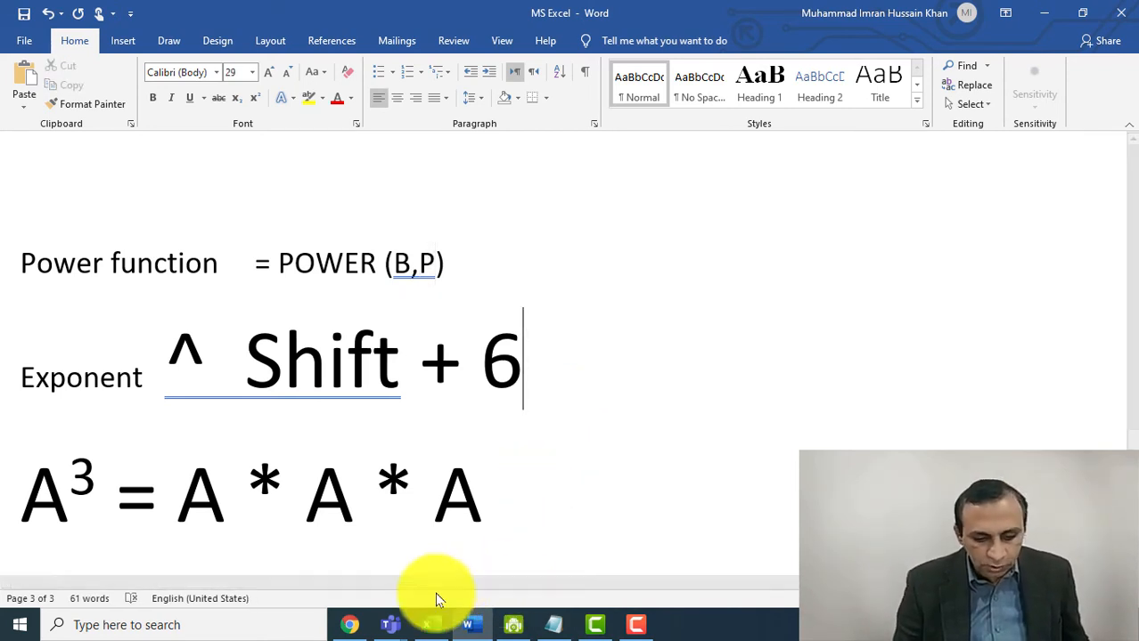
- Switch to the Excel workbook and delete the "Power" heading from cell D1 of Sheet3
left_click(426, 624)
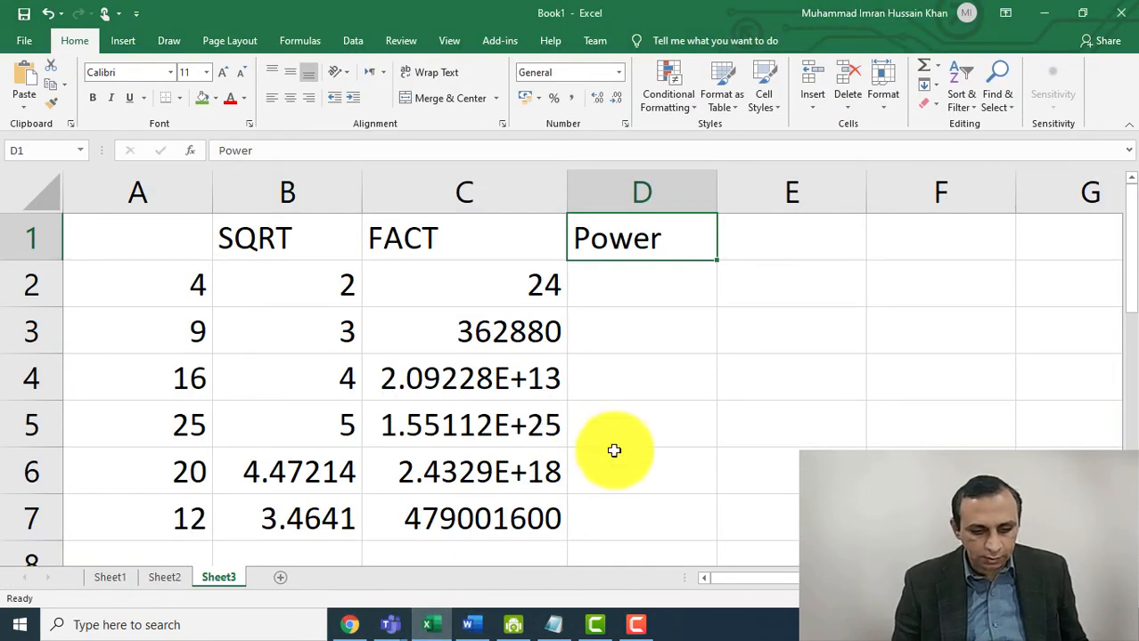
left_click(681, 481)
left_click(671, 241)
key("Delete")
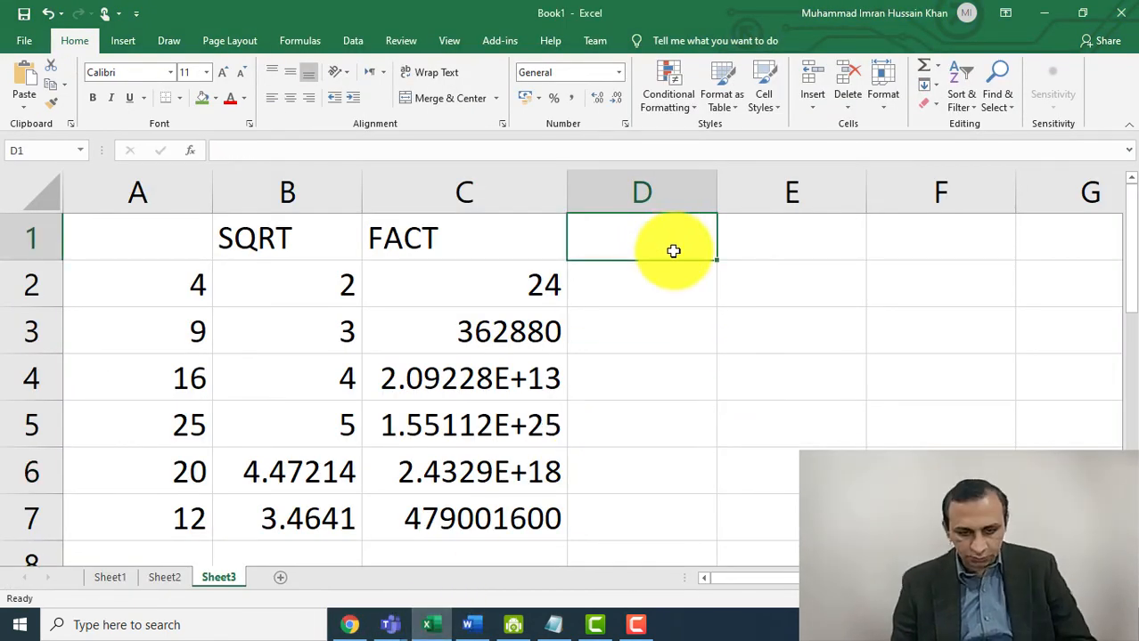
left_click(670, 432)
left_click(675, 488)
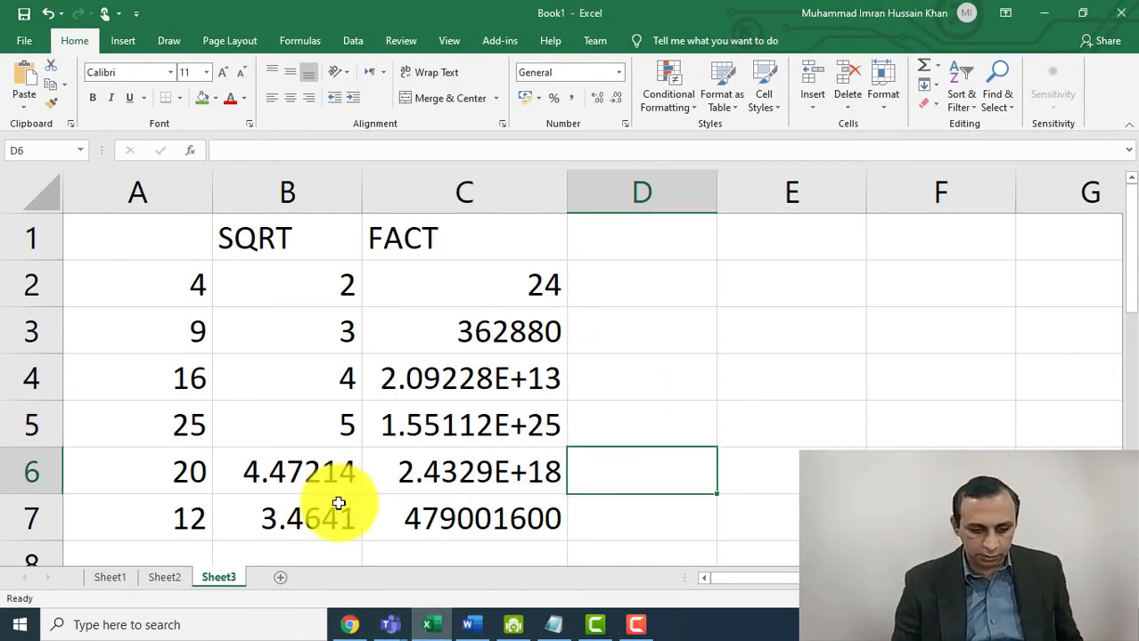
- Add a new worksheet after Sheet3
left_click(281, 579)
scroll(378, 364, "up", 7, "ctrl")
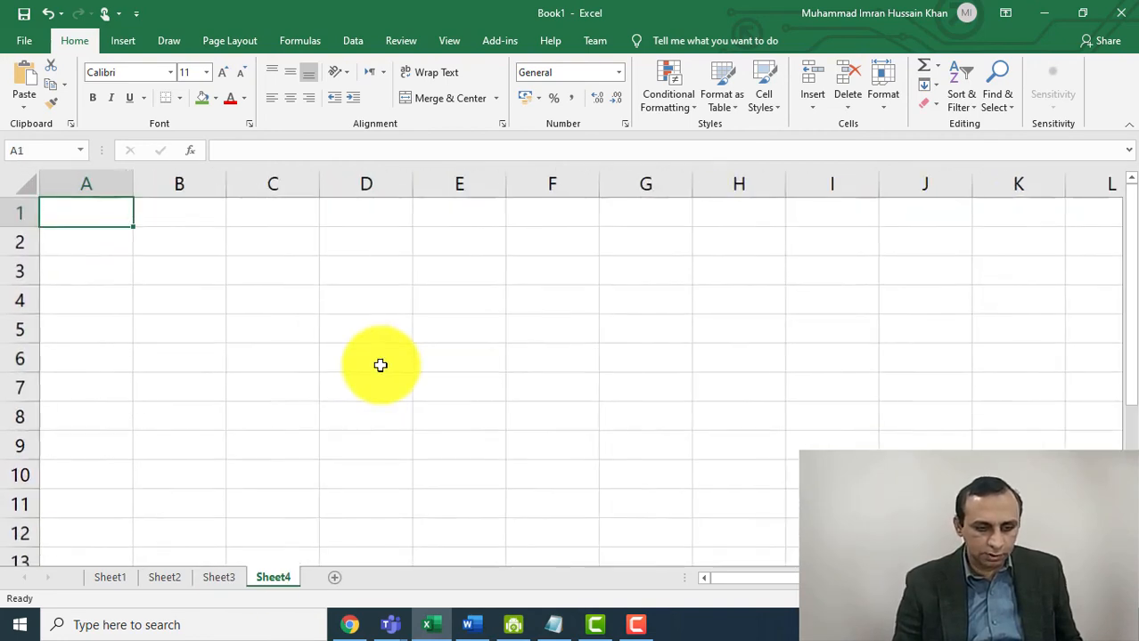
scroll(383, 364, "up", 2, "ctrl")
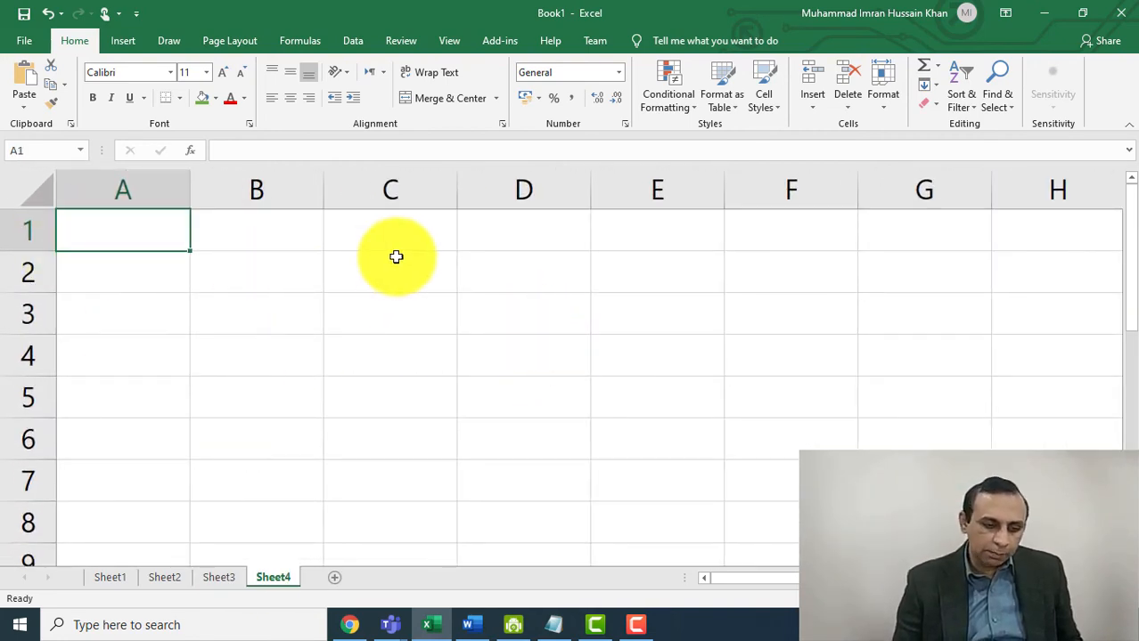
- Enter 2 and 4 in cells A1 and B1, and 3 and 2 in cells A2 and B2
type("2")
key("Tab")
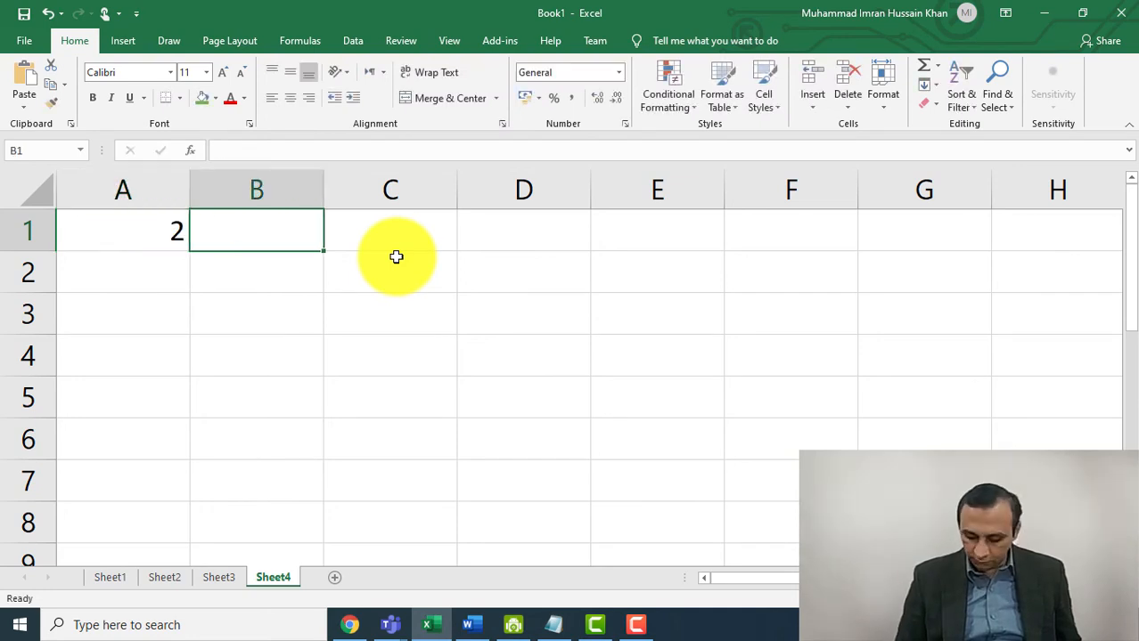
type("4")
key("Return")
type("3")
key("Tab")
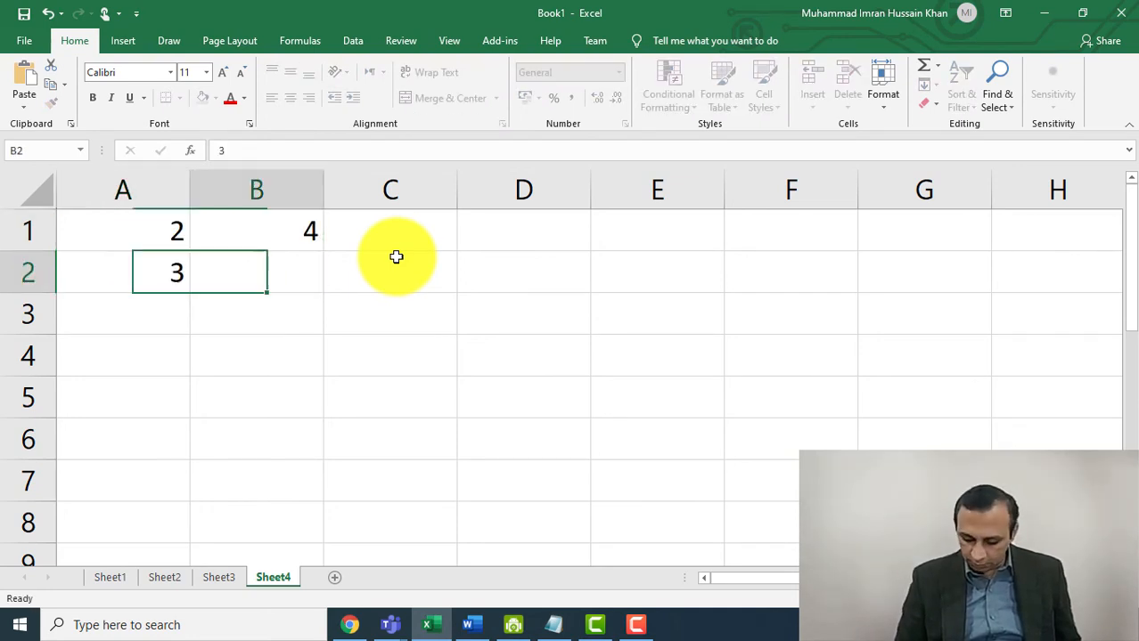
type("2")
key("Return")
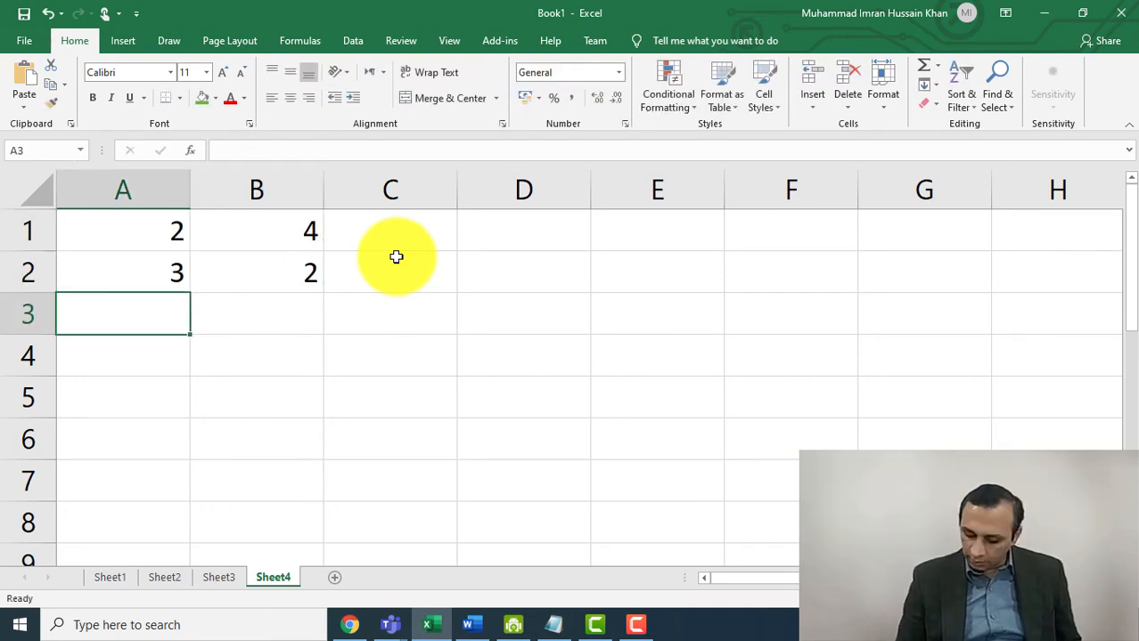
- Enter 5 in cell A3 and 4 in cell B3
type("5")
key("Tab")
type("4")
key("Return")
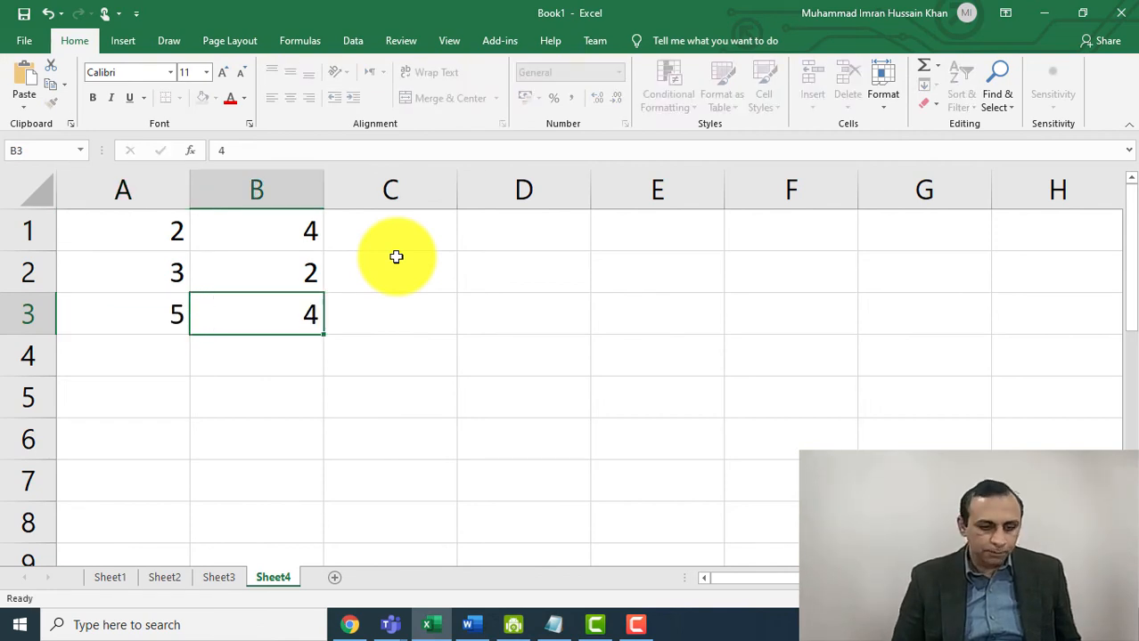
- Insert a blank sheet row above the first row of numbers
key("Right")
key("Right")
key("Up")
key("Left")
key("Up")
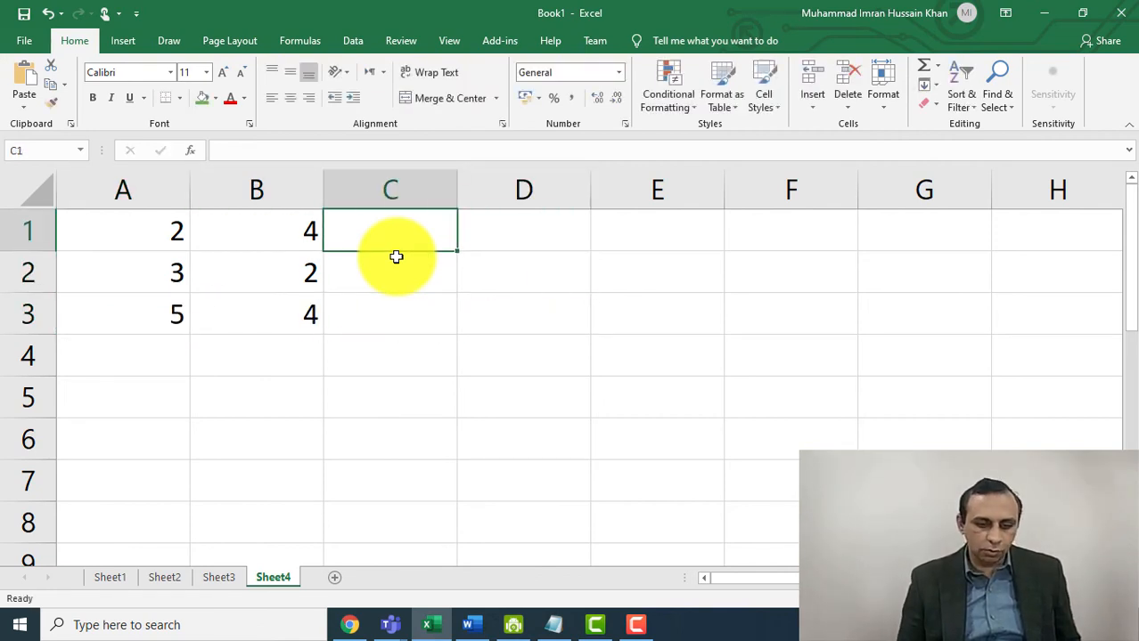
left_click(815, 104)
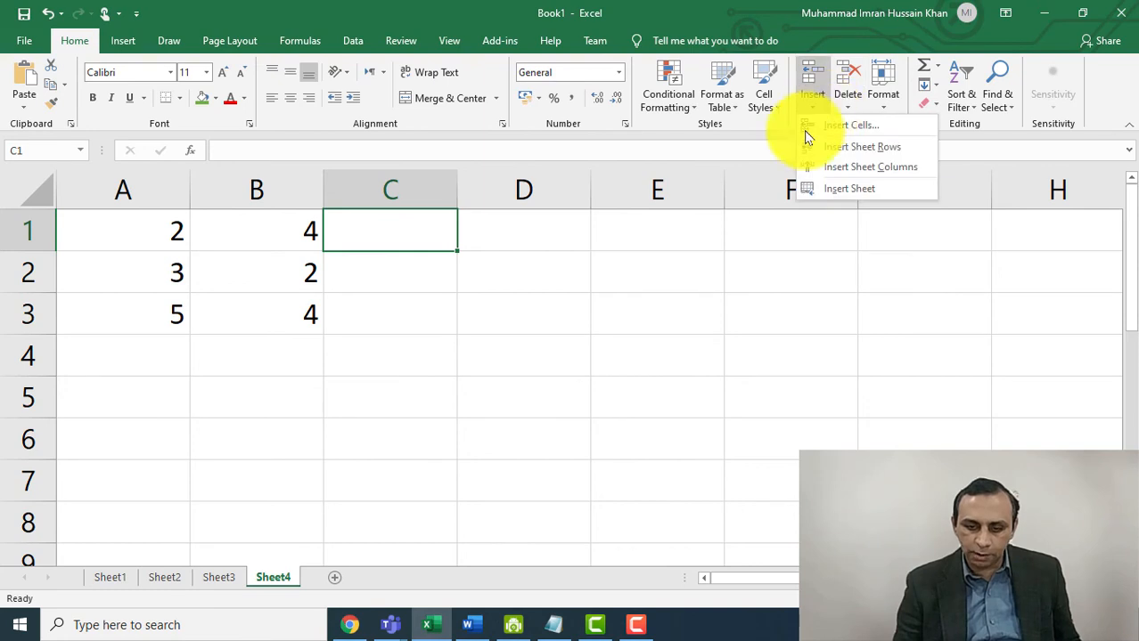
left_click(851, 147)
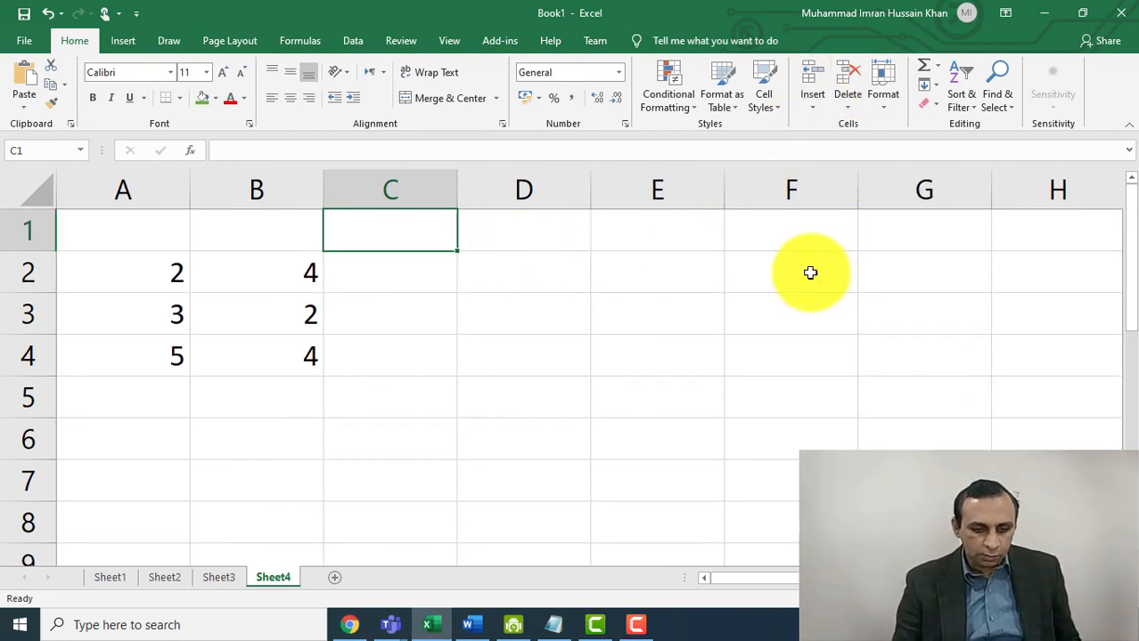
- Enter the formula =POWER(A2,B2) in cell C2 and fill it down to C4
key("Down")
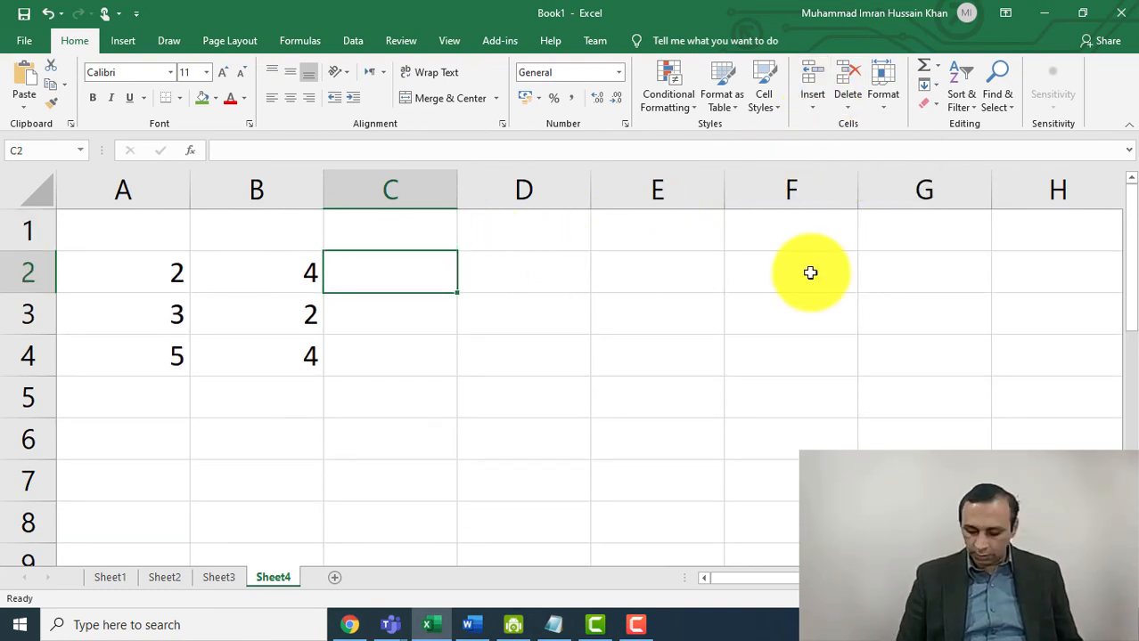
type("=POWER(")
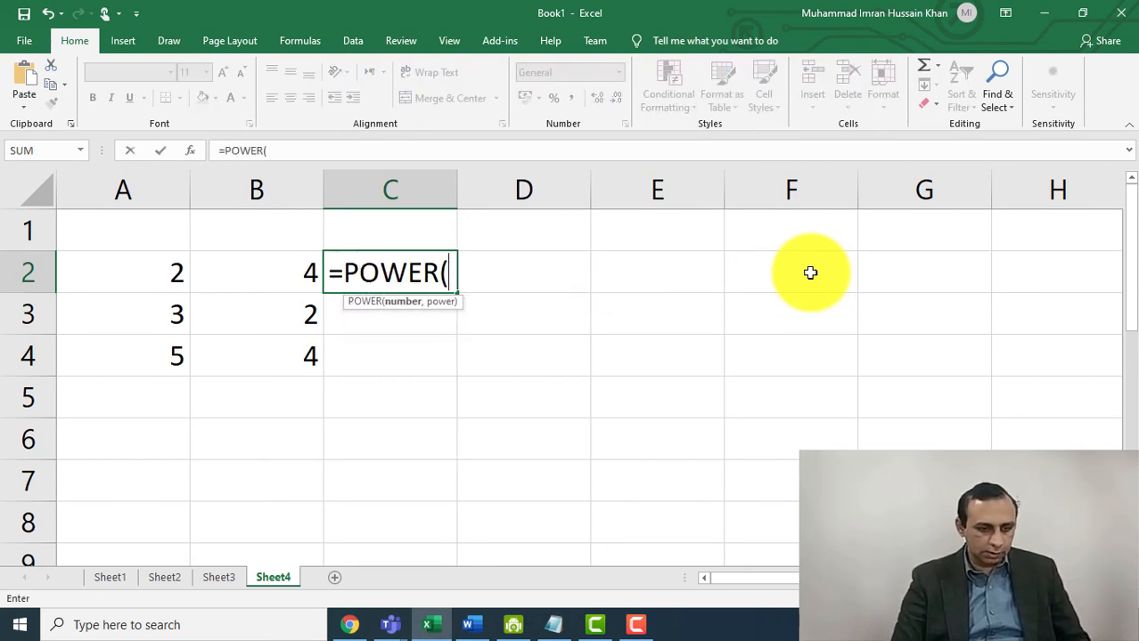
type("A2,B")
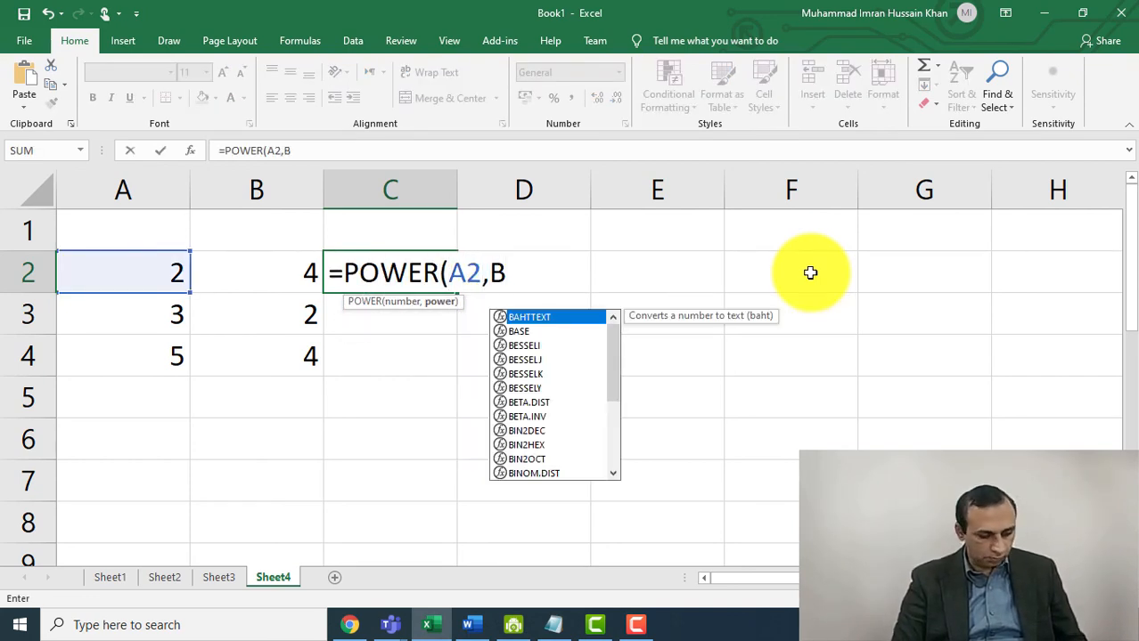
type("2)")
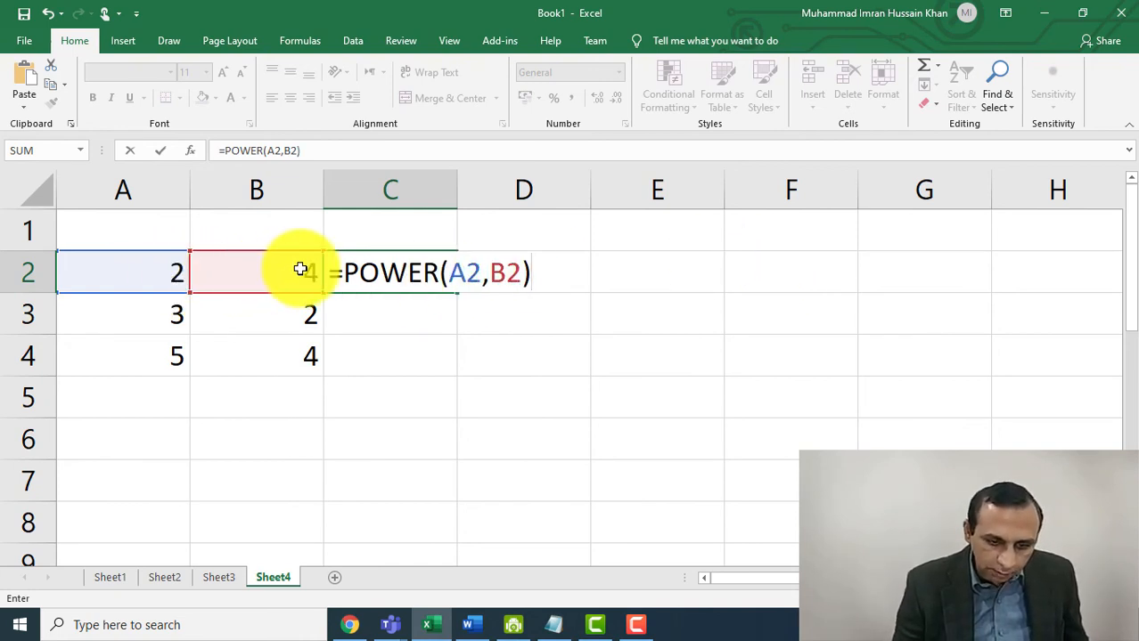
key("Return")
left_click(426, 274)
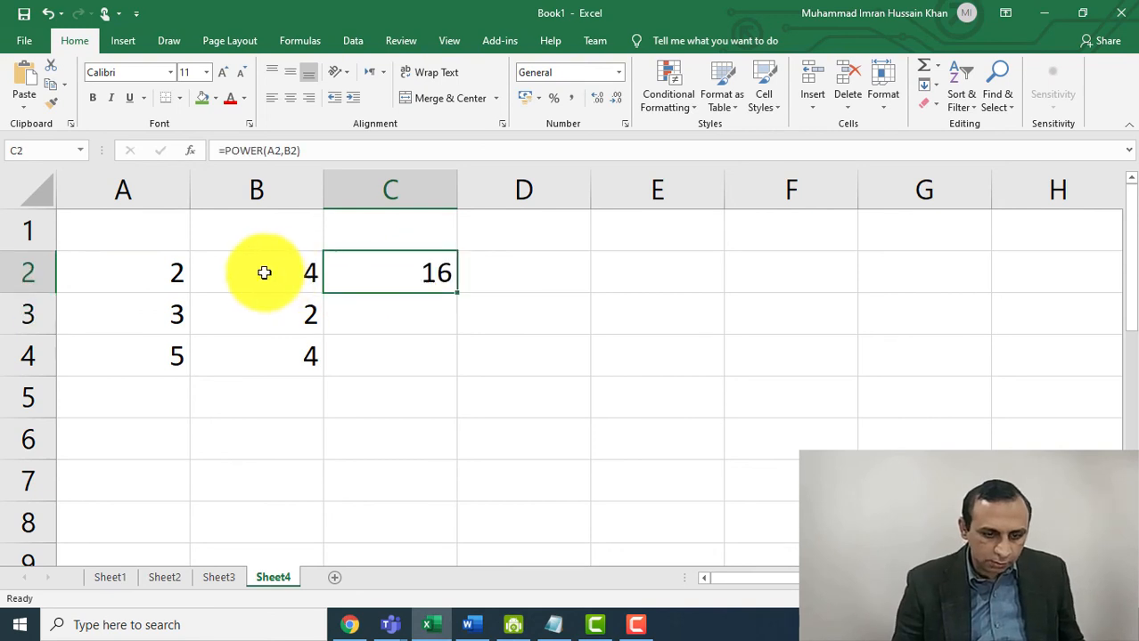
left_click_drag(454, 296, 444, 379)
- Review the number, exponent and POWER result in row 3, and check the formula in C2
left_click(137, 312)
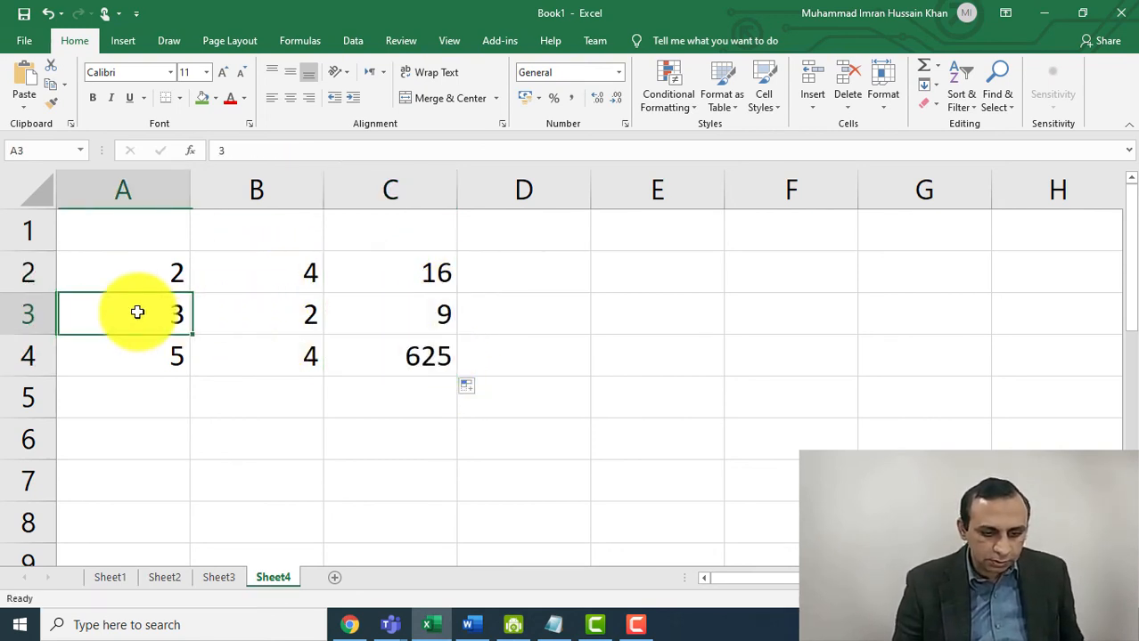
left_click(304, 312)
left_click(406, 318)
left_click(183, 315)
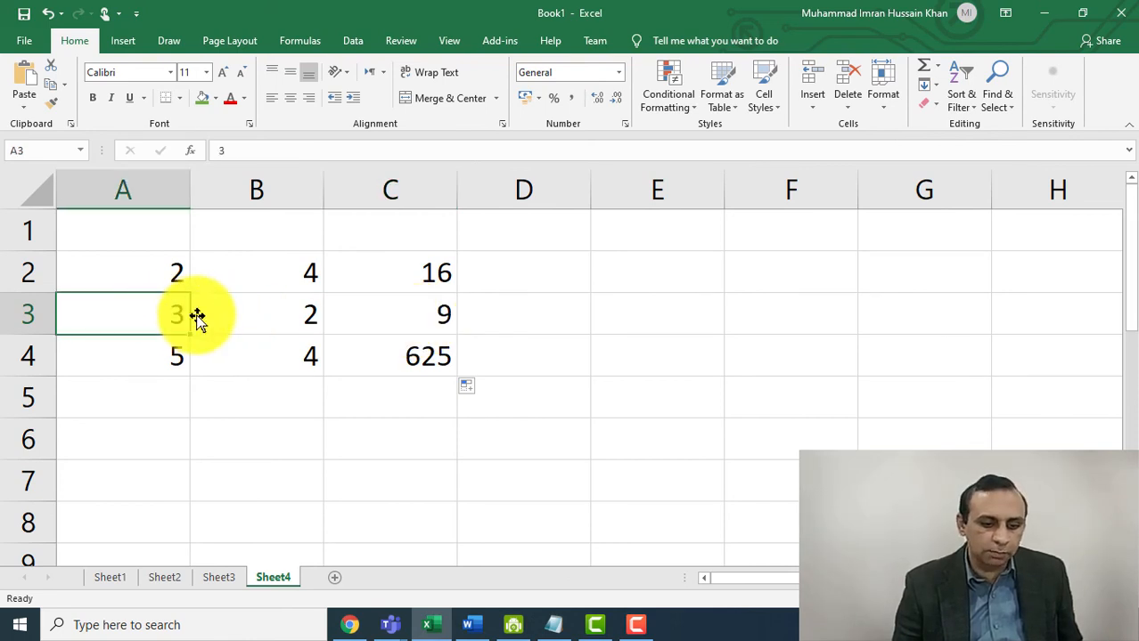
left_click(314, 317)
left_click(432, 316)
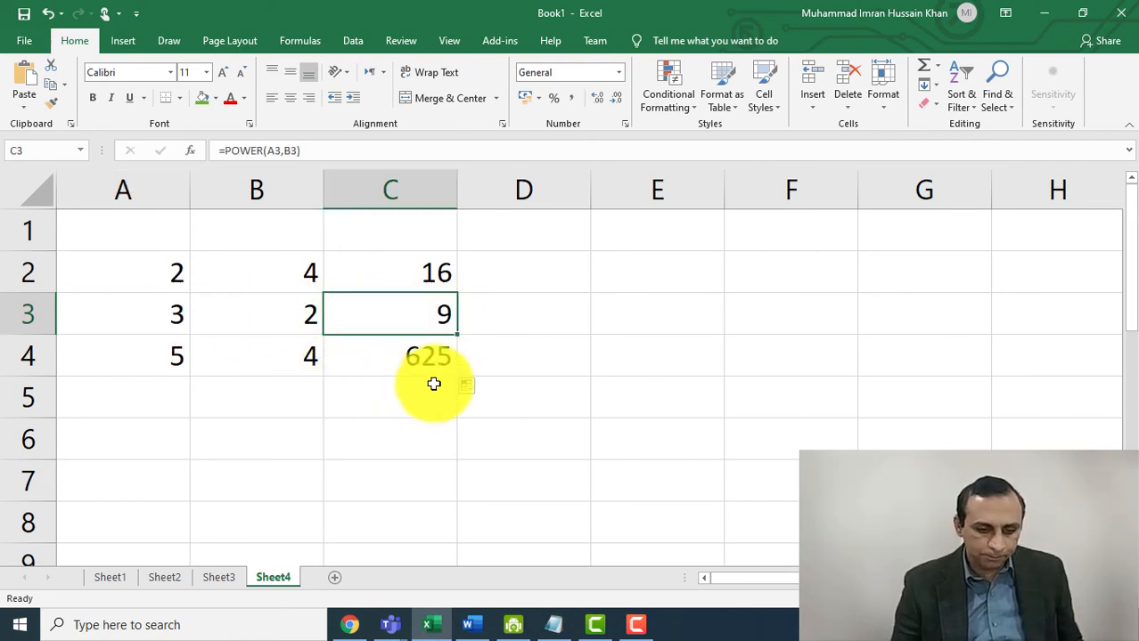
left_click(433, 277)
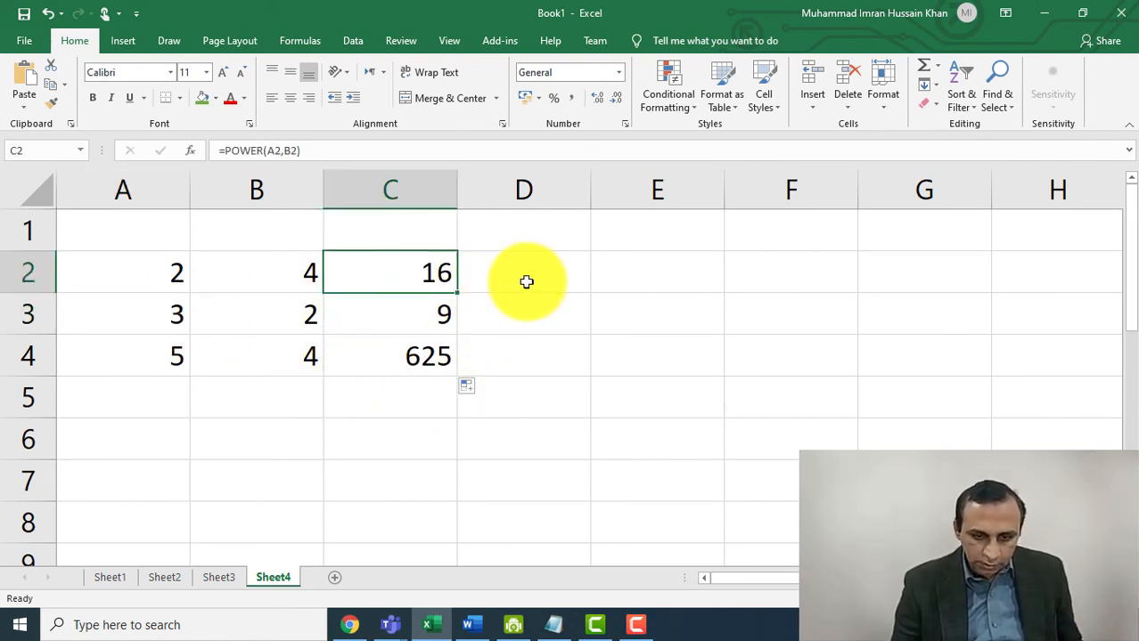
- Enter the exponent-operator formula =A2 ^ B2 in cell D2 and fill it down to D4
left_click(526, 280)
type("=")
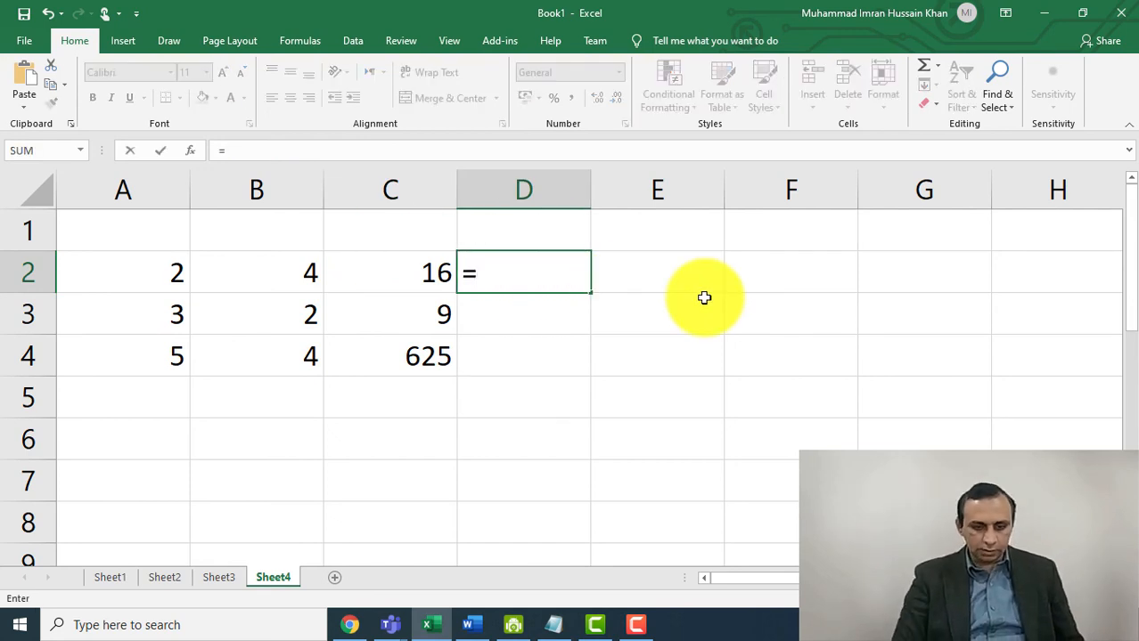
type("A2 ^")
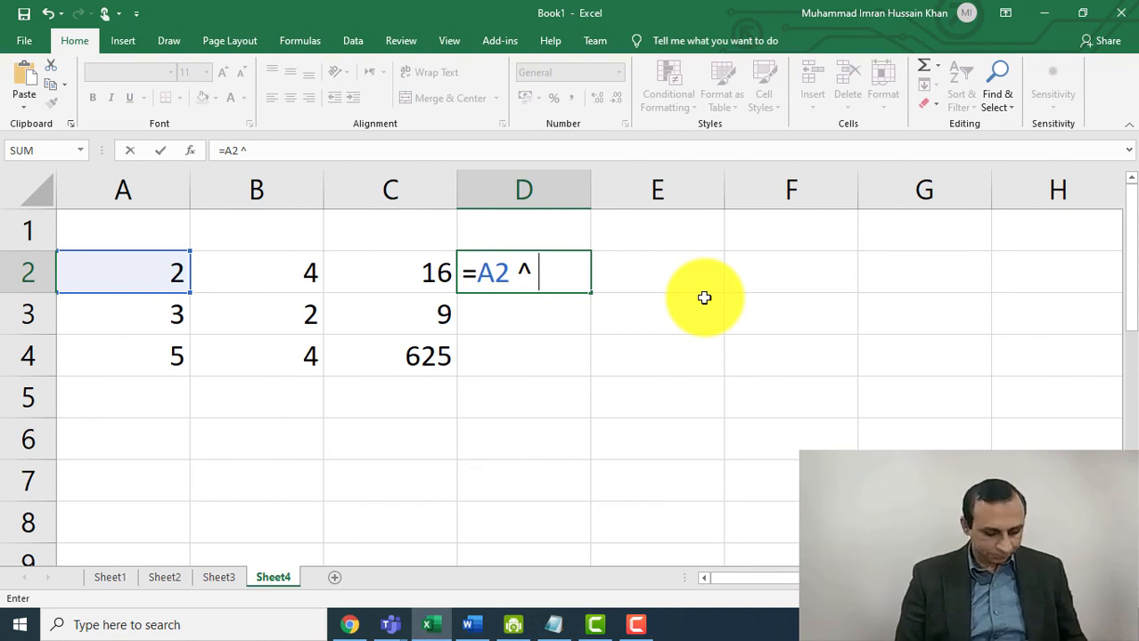
type("2")
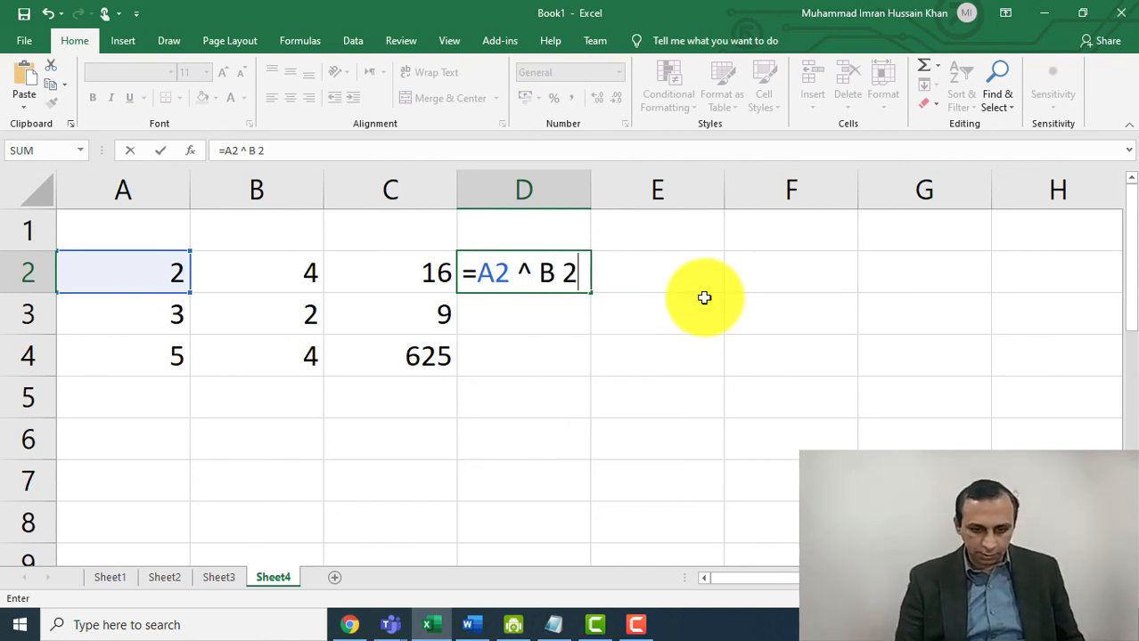
key("BackSpace")
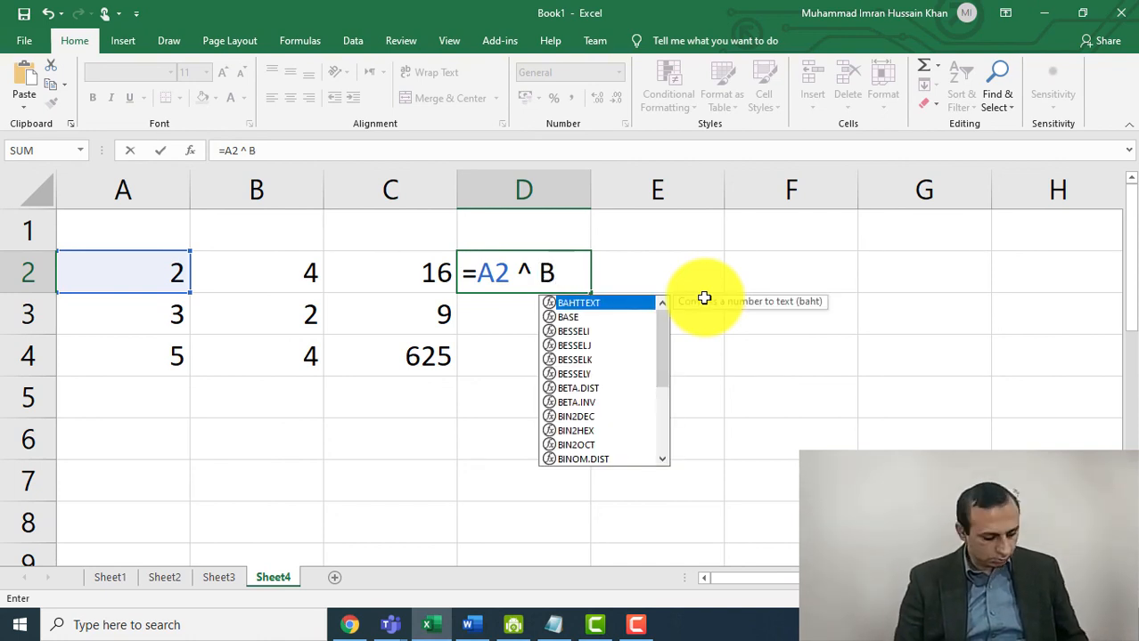
type("2")
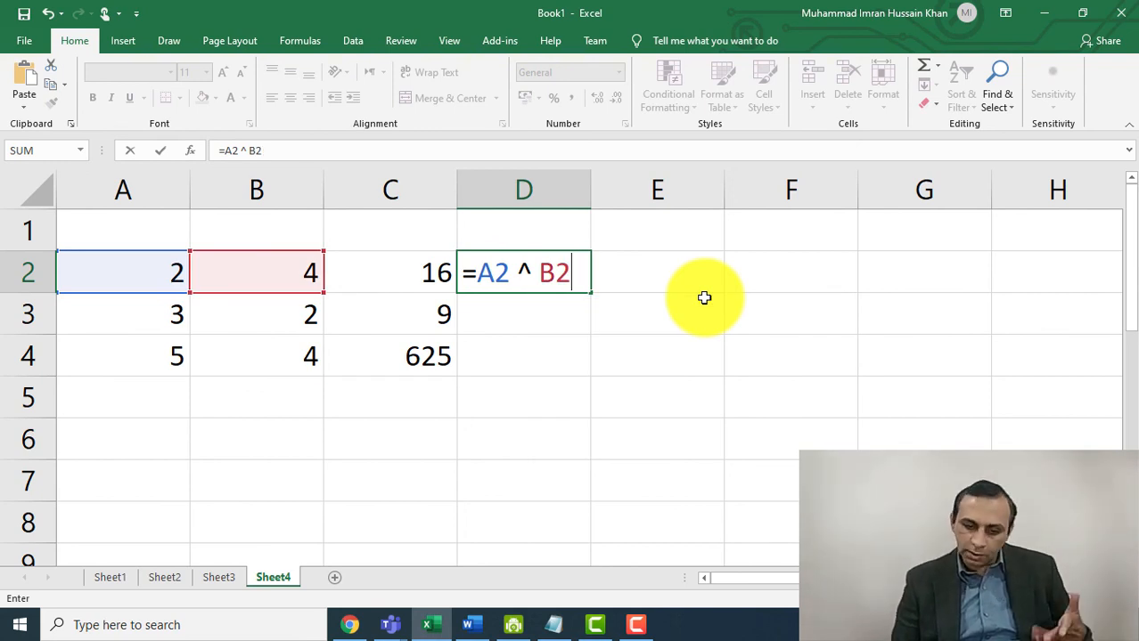
key("Return")
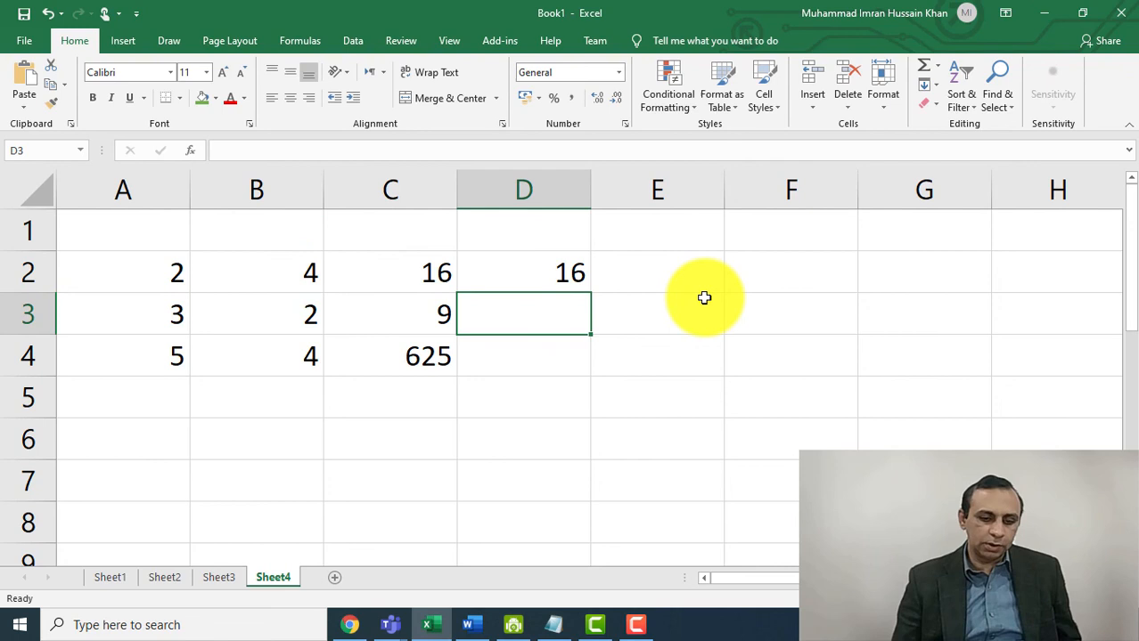
left_click(579, 285)
left_click_drag(588, 293, 586, 364)
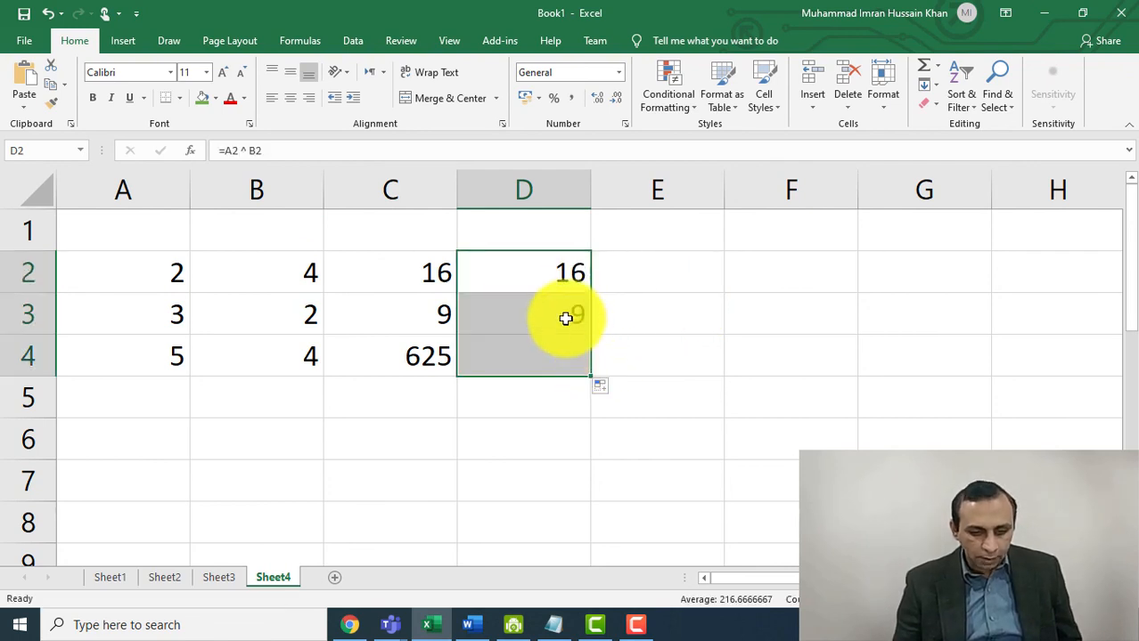
- Compare the caret formulas in D4 and D3 with the POWER formula in C3, and return to Sheet3
left_click(534, 343)
double_click(534, 350)
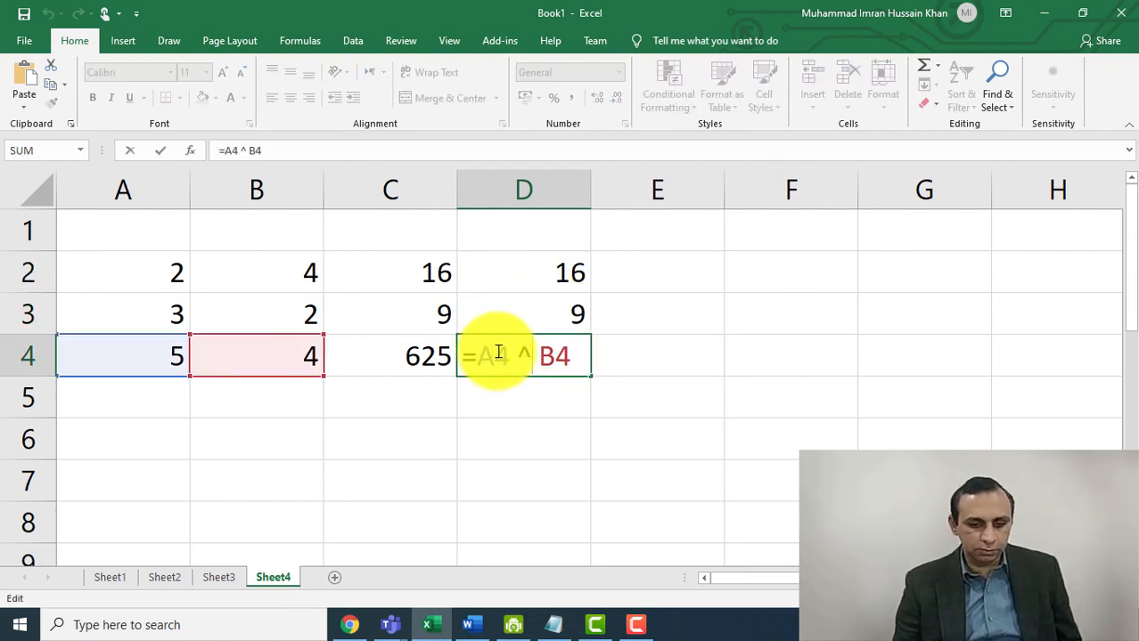
left_click(399, 318)
double_click(403, 316)
key("Escape")
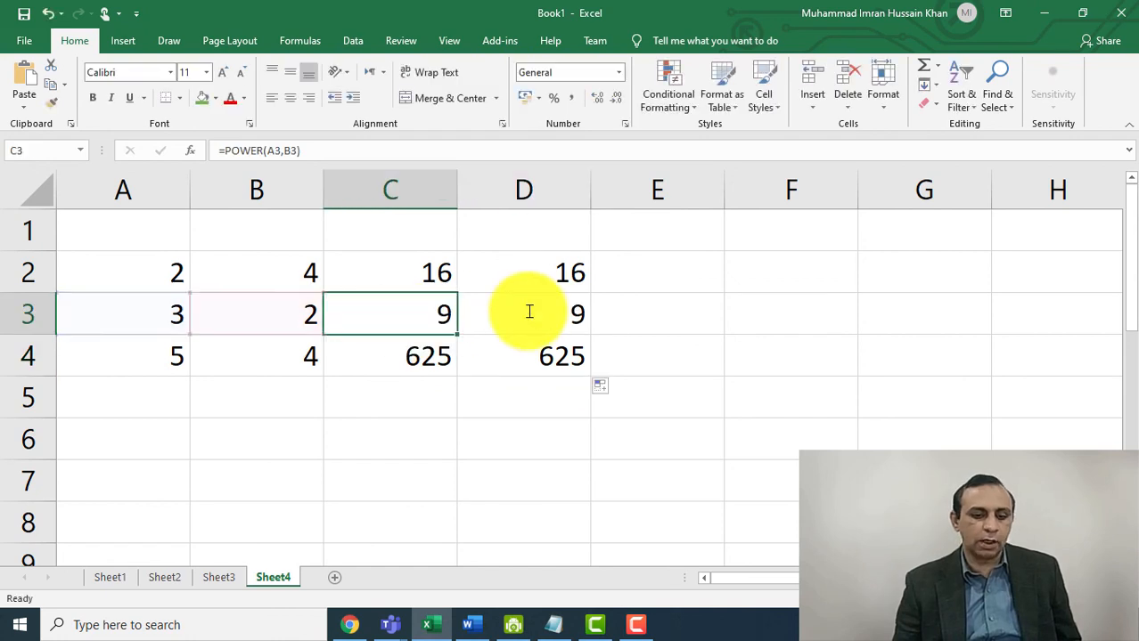
left_click(527, 313)
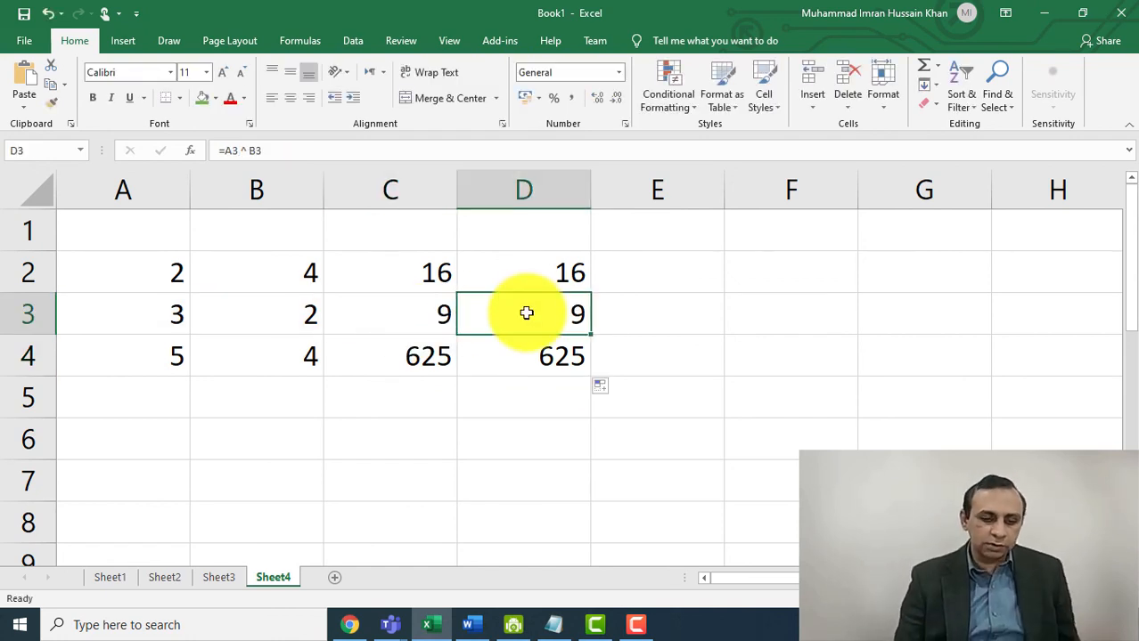
left_click(431, 304)
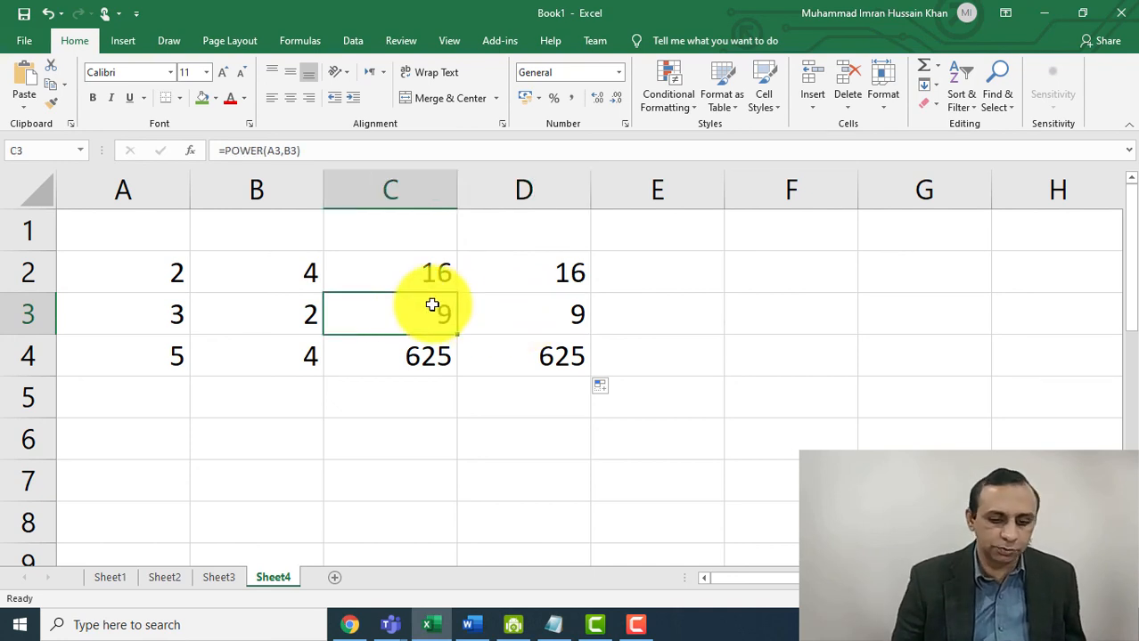
left_click(579, 318)
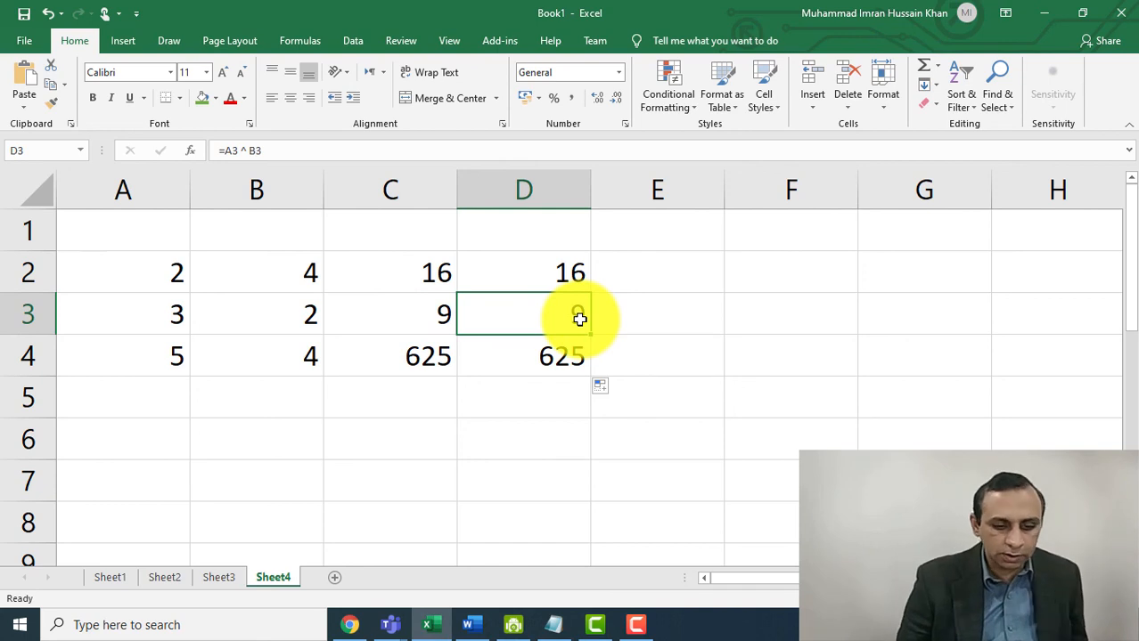
left_click(392, 307)
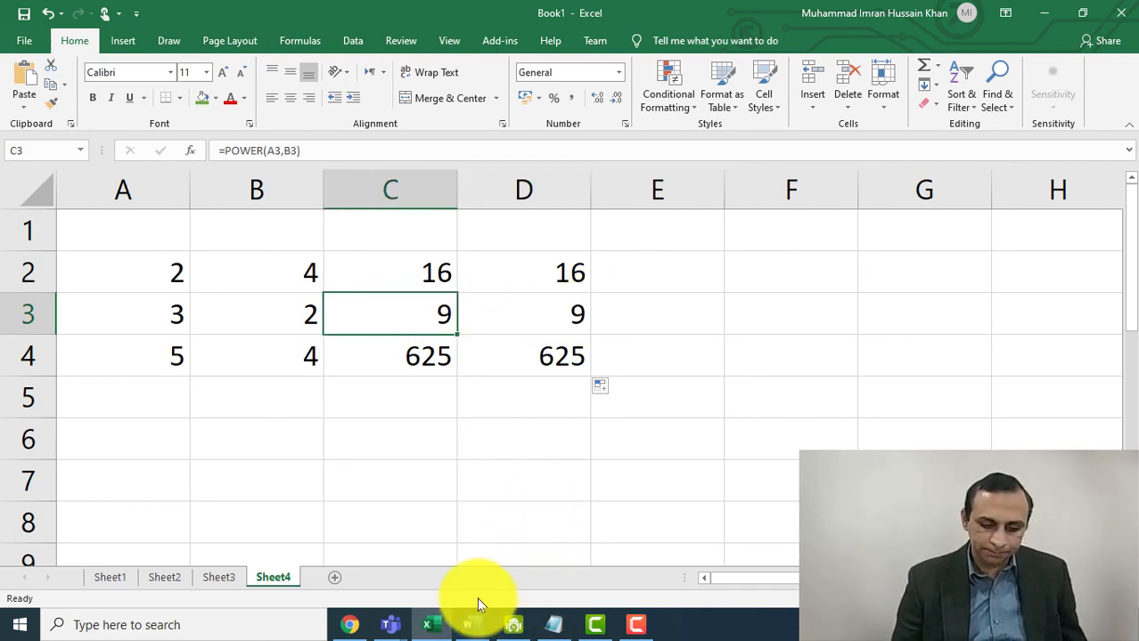
key("ctrl+Page_Up")
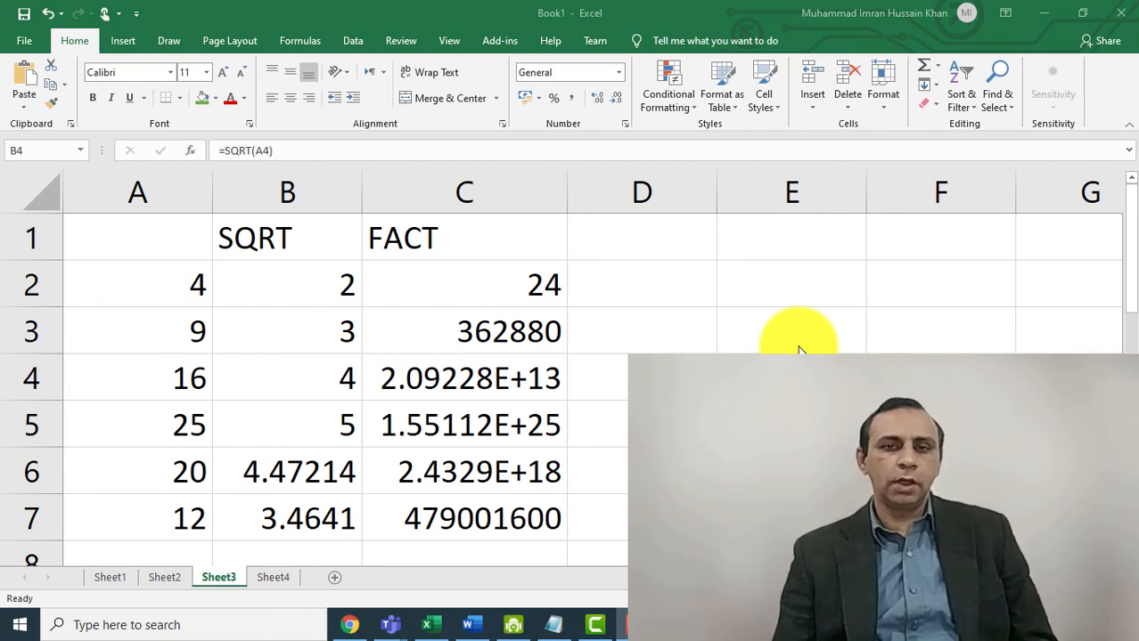